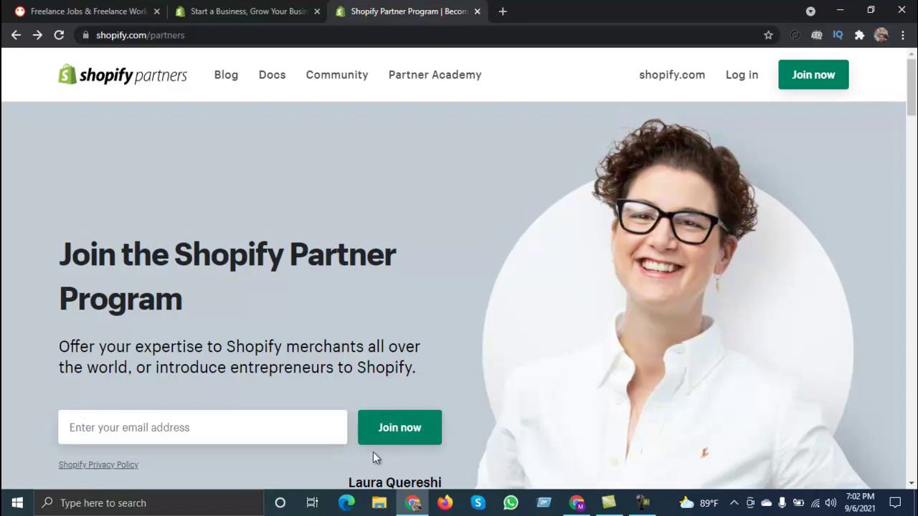
Step: Reach the empty Shopify Partners 'Create an account' form through Join now, retrying once
left_click(391, 428)
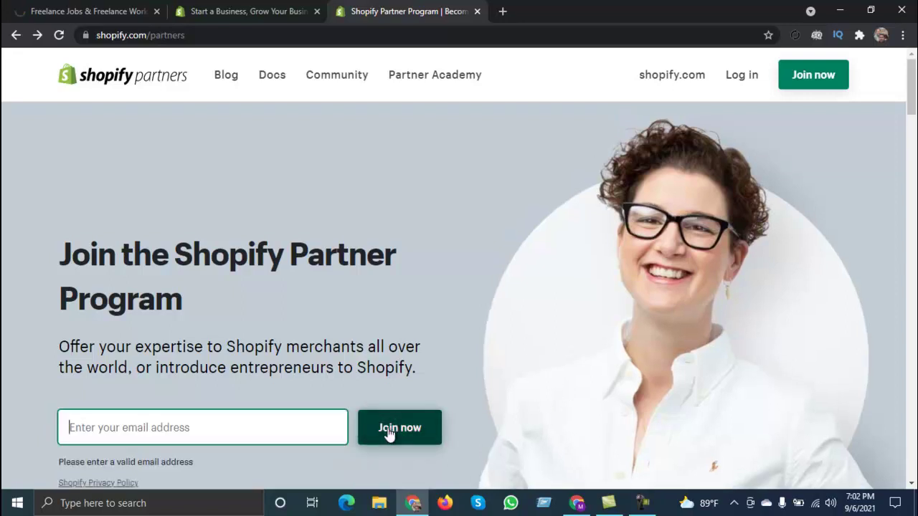
left_click(796, 79)
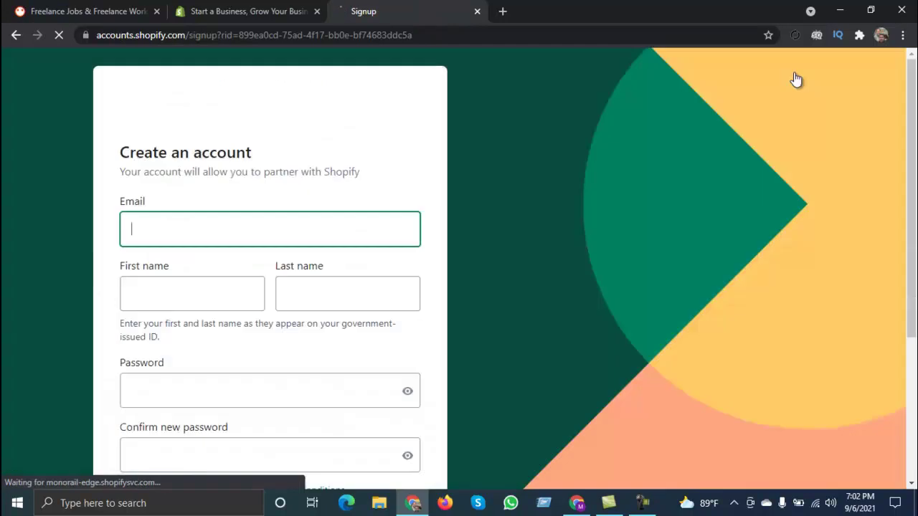
scroll(137, 207, "down", 2)
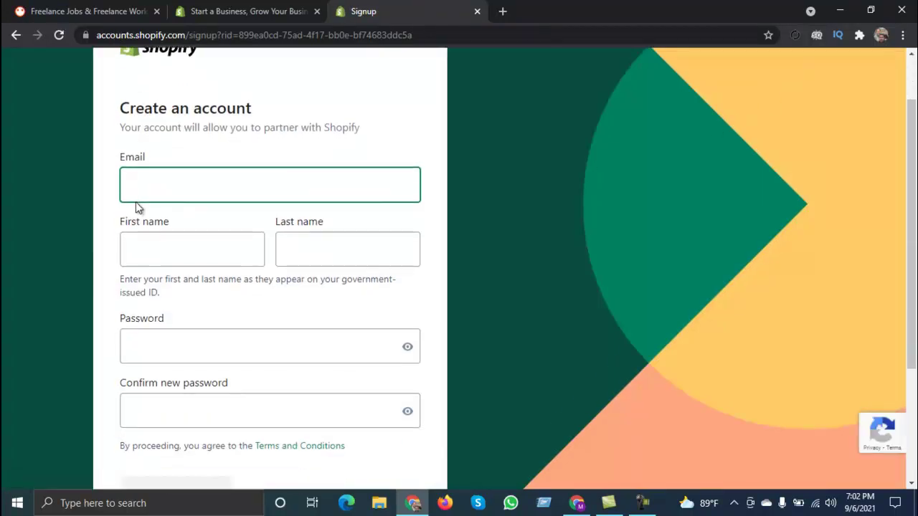
scroll(141, 208, "up", 2)
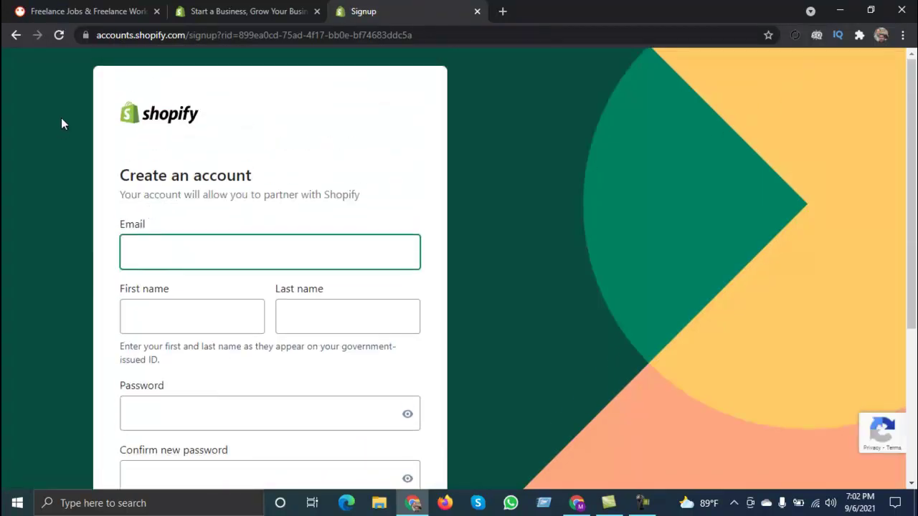
left_click(16, 34)
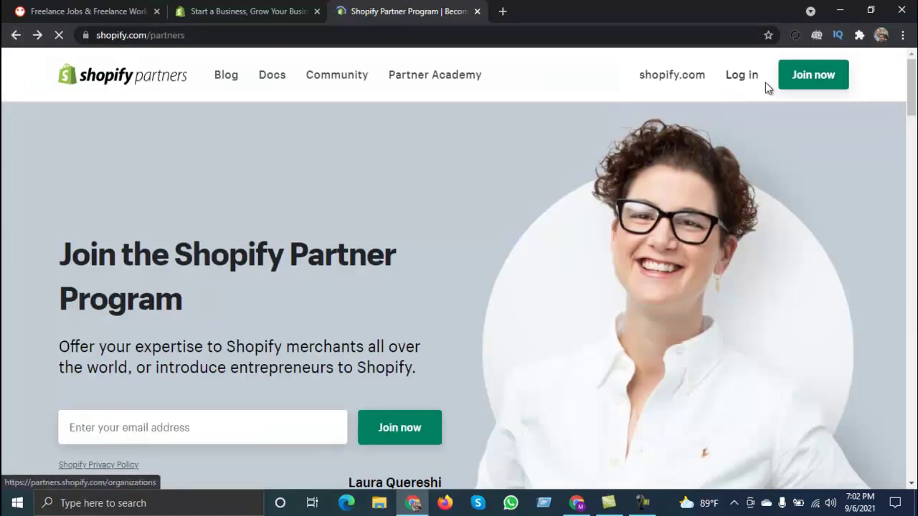
left_click(814, 77)
scroll(408, 299, "down", 2)
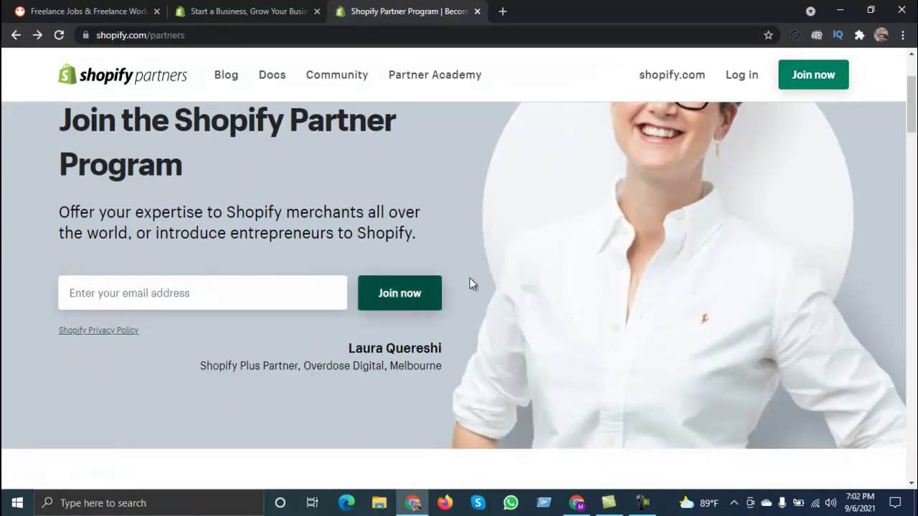
left_click(815, 83)
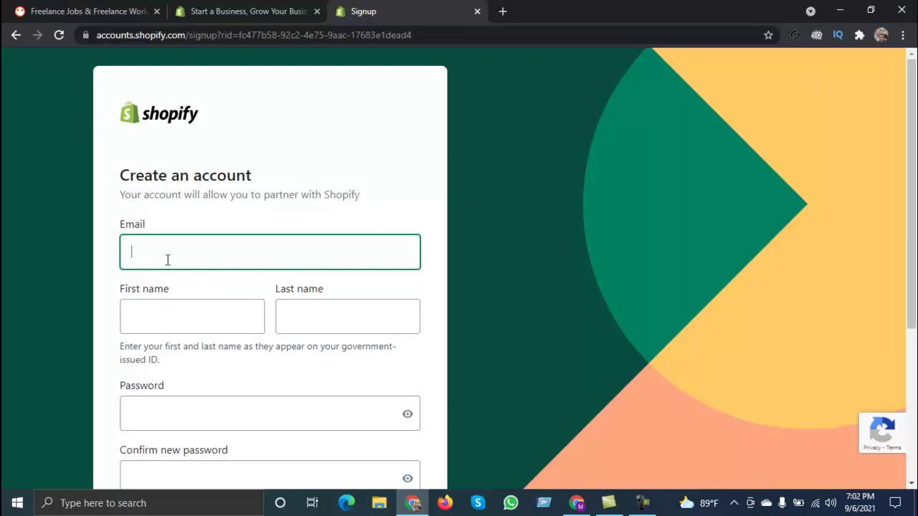
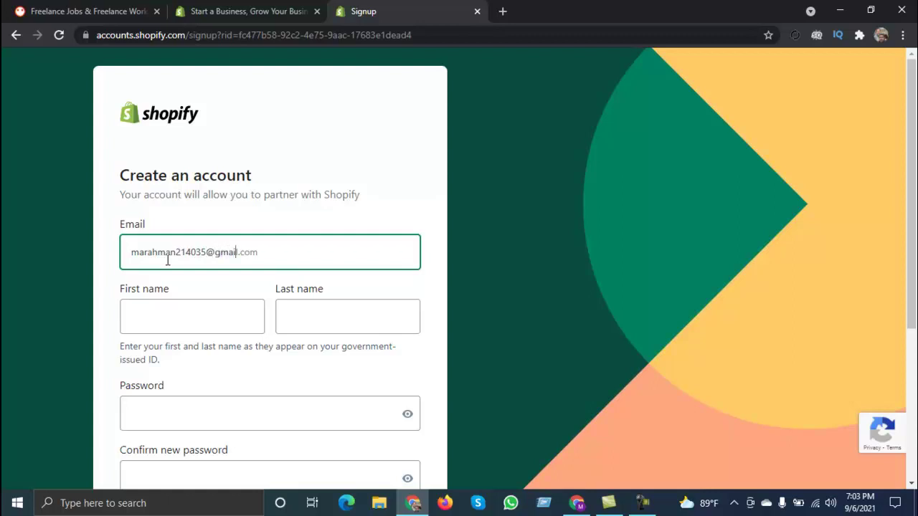
Step: Enter the email address, autofill the saved first and last name, and minimize Chrome
left_click(152, 320)
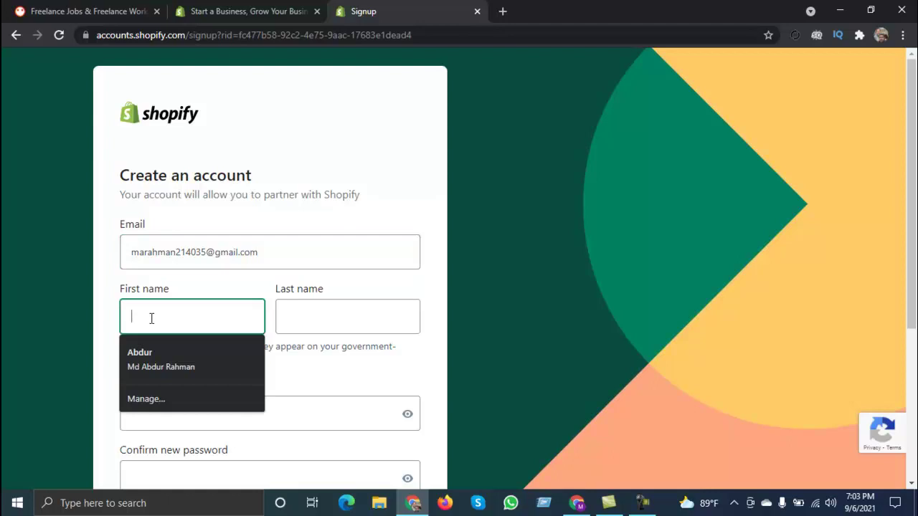
left_click(161, 356)
scroll(294, 358, "down", 1)
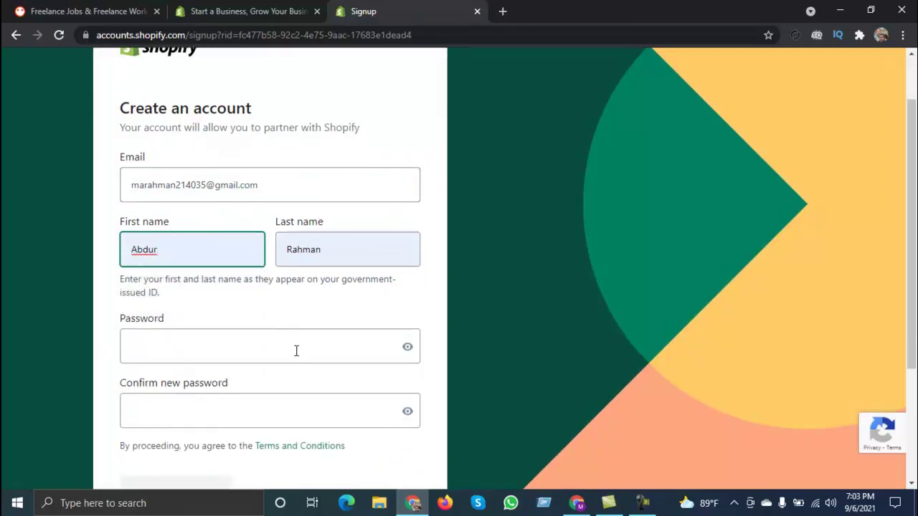
left_click(840, 10)
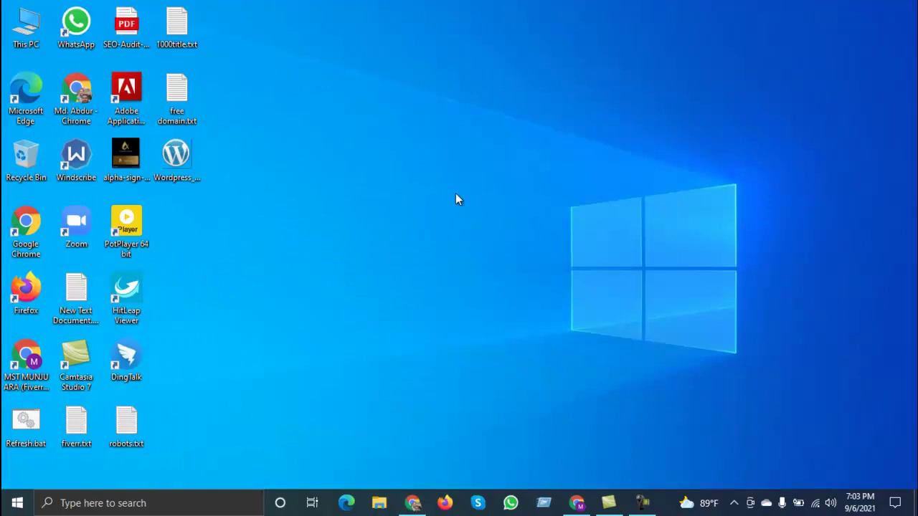
Step: Open free domain.txt and add a 'shopify' line at the end of the notes
double_click(186, 97)
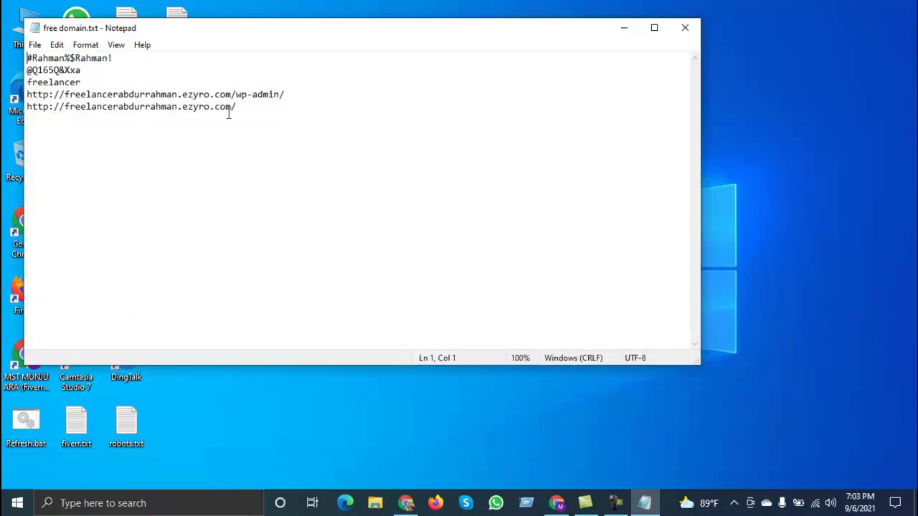
left_click(249, 109)
key("Return")
key("Return")
key("Return")
key("Return")
key("Return")
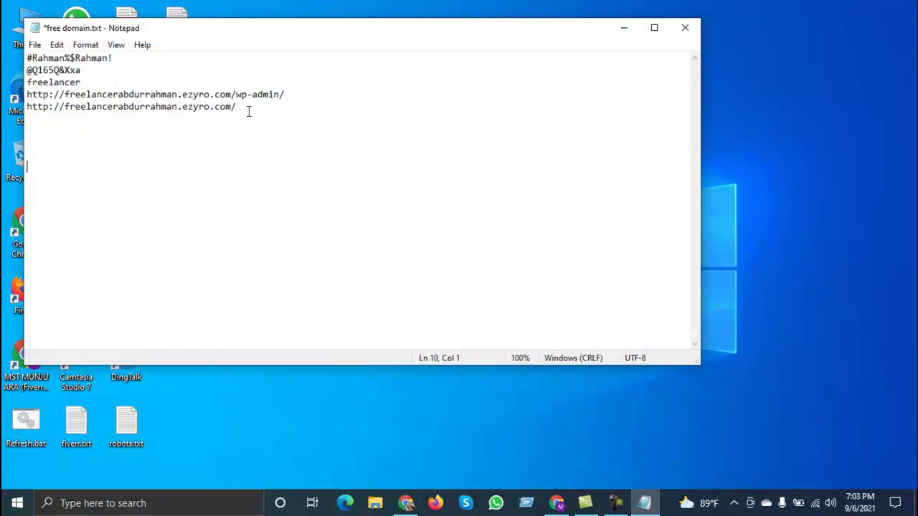
type("shopify")
key("Return")
Step: Copy the first-line password under the shopify line and save the file
left_click_drag(113, 58, 27, 57)
key("ctrl+c")
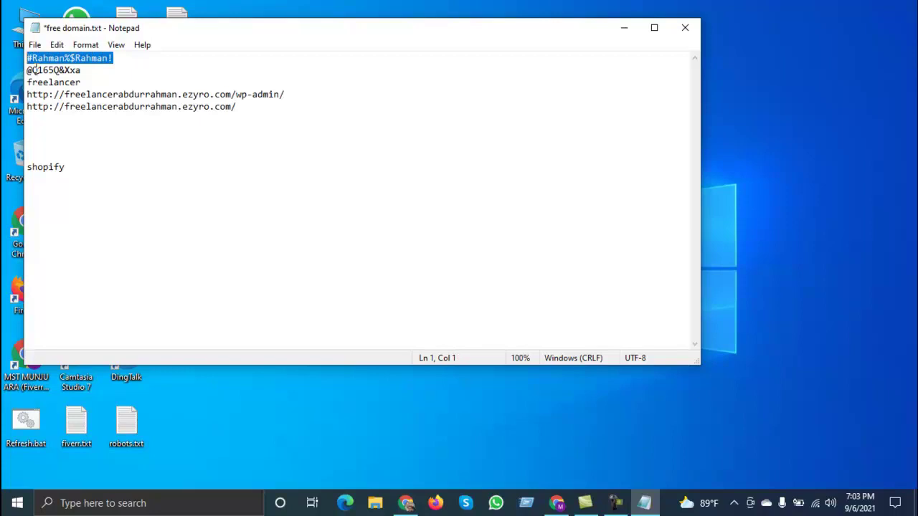
left_click(41, 185)
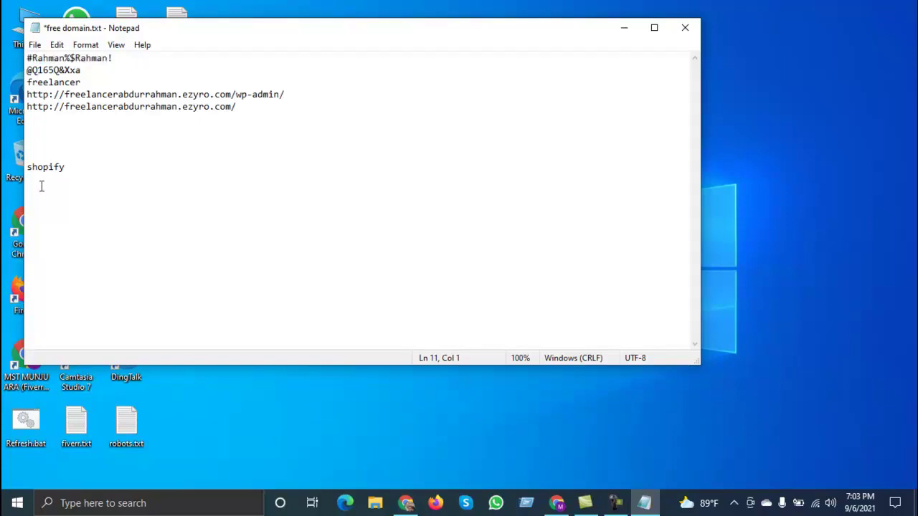
key("ctrl+v")
key("ctrl+s")
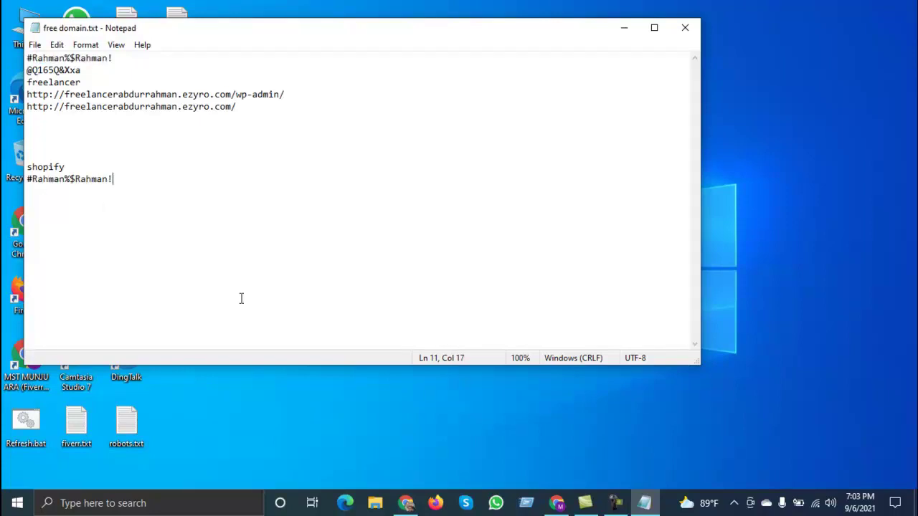
Step: Paste the stored password into Password and Confirm new password, then create the account
left_click(406, 503)
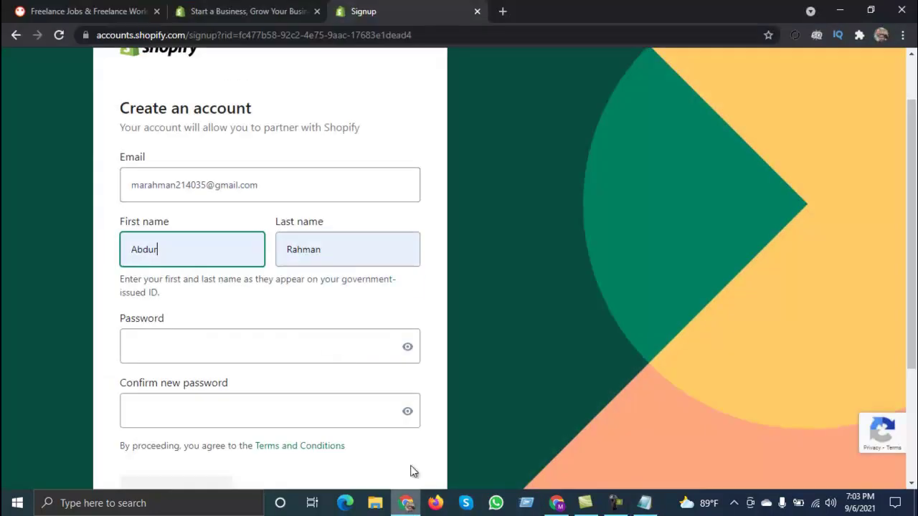
left_click(187, 345)
key("ctrl+v")
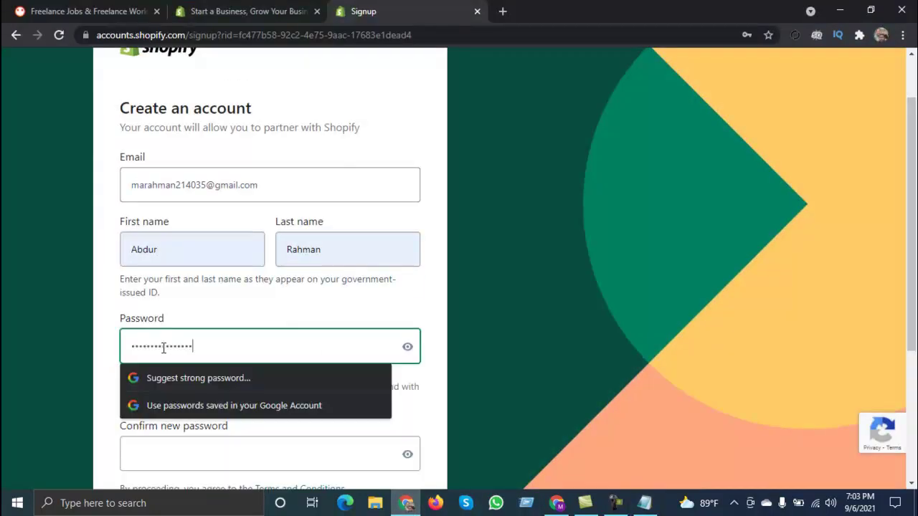
left_click(147, 441)
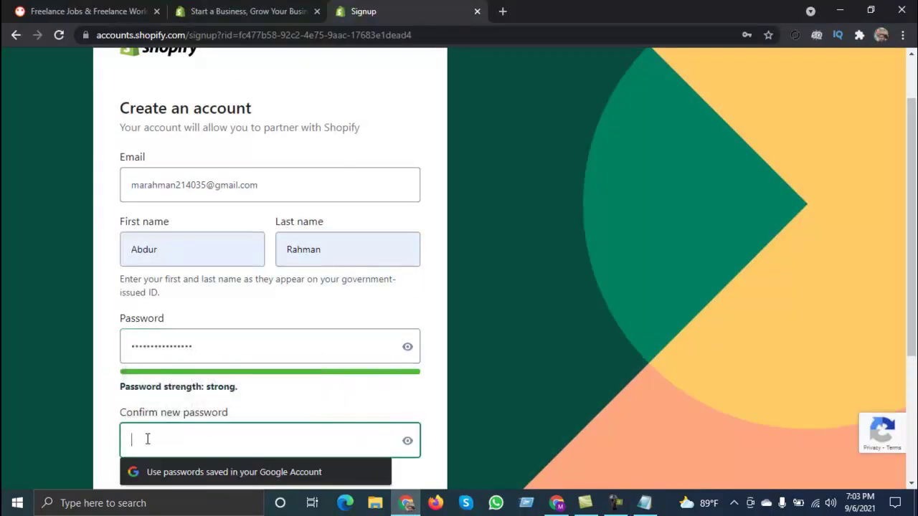
key("ctrl+v")
scroll(147, 439, "down", 3)
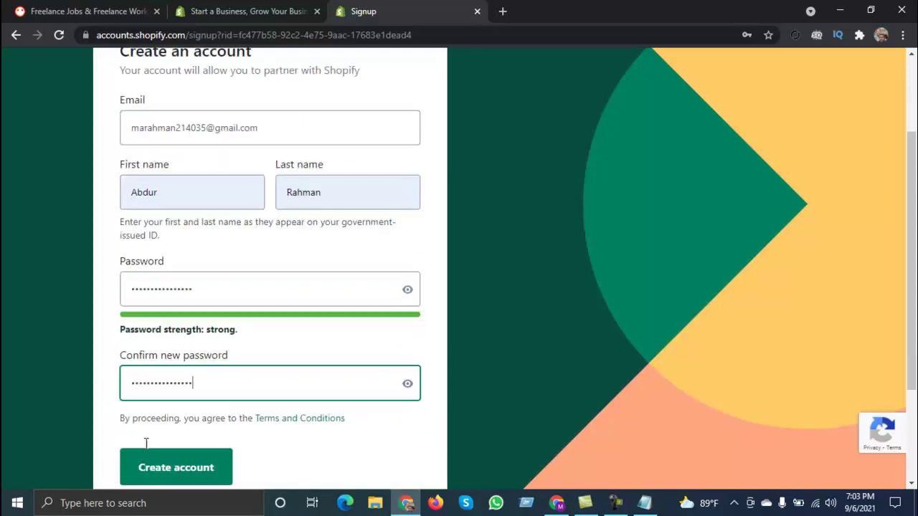
left_click(159, 325)
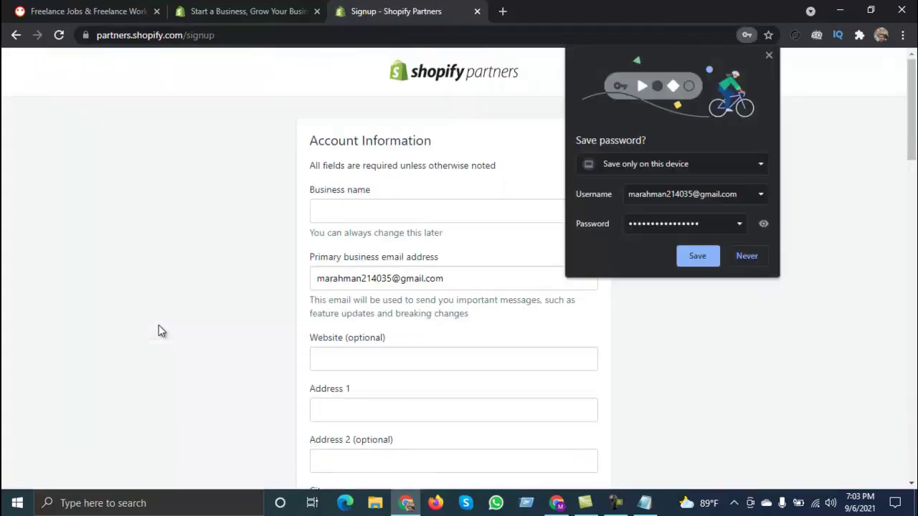
Step: Decline saving the password, enter business name 'Freelancers IT', and autofill the saved address
left_click(747, 259)
left_click(374, 207)
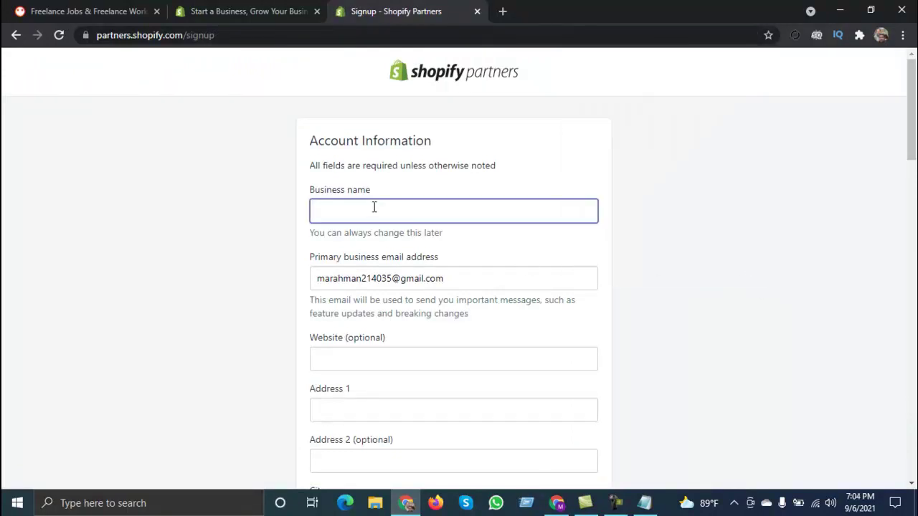
type("Freelancers IT")
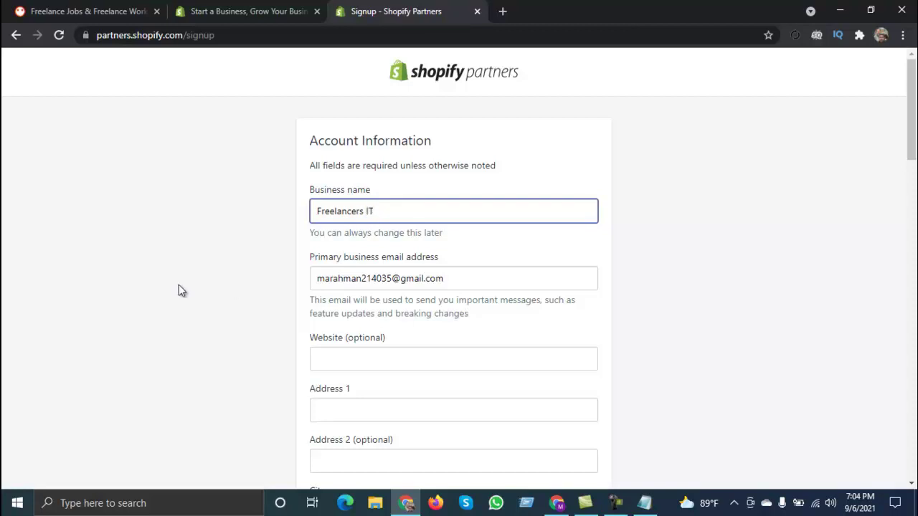
scroll(415, 358, "down", 2)
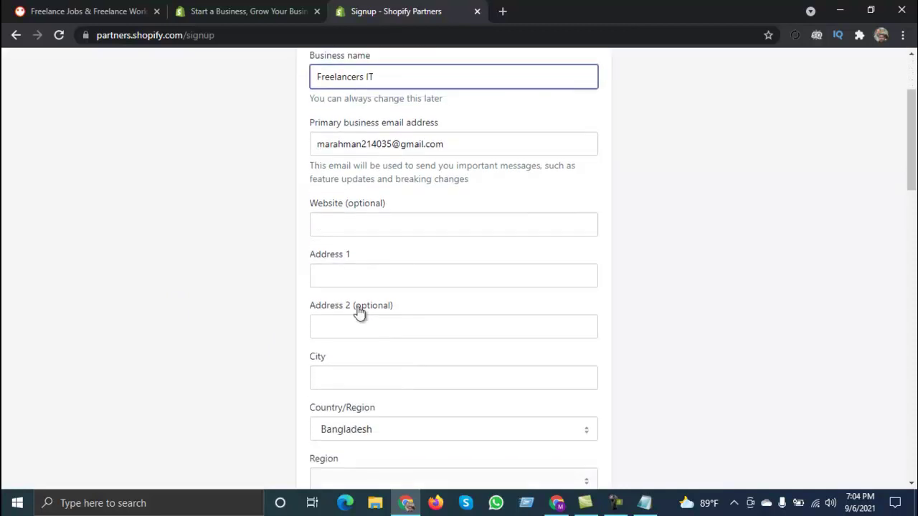
left_click(351, 285)
left_click(350, 308)
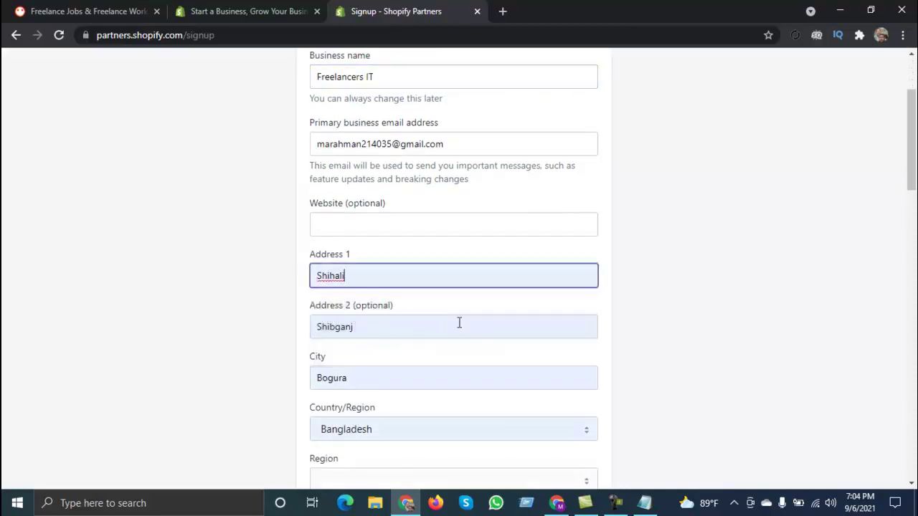
Step: Enter CEO as the job title
scroll(440, 354, "down", 2)
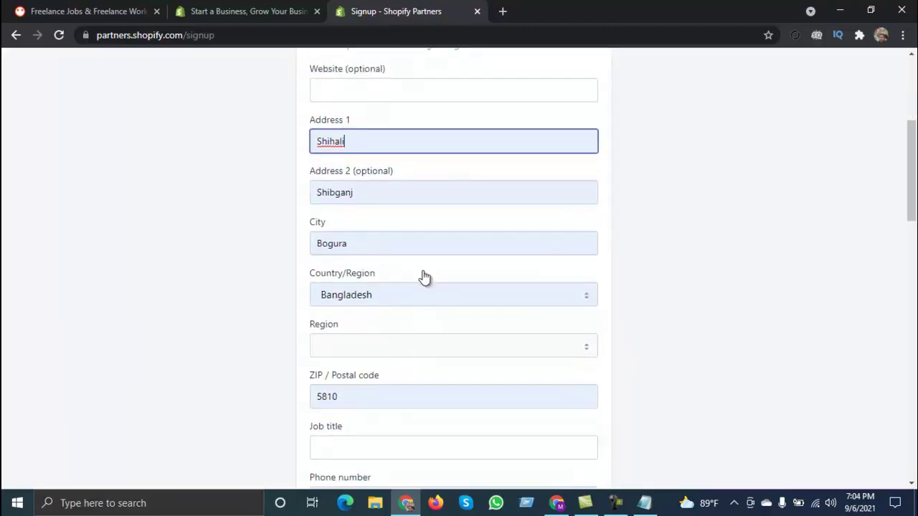
scroll(424, 277, "down", 1)
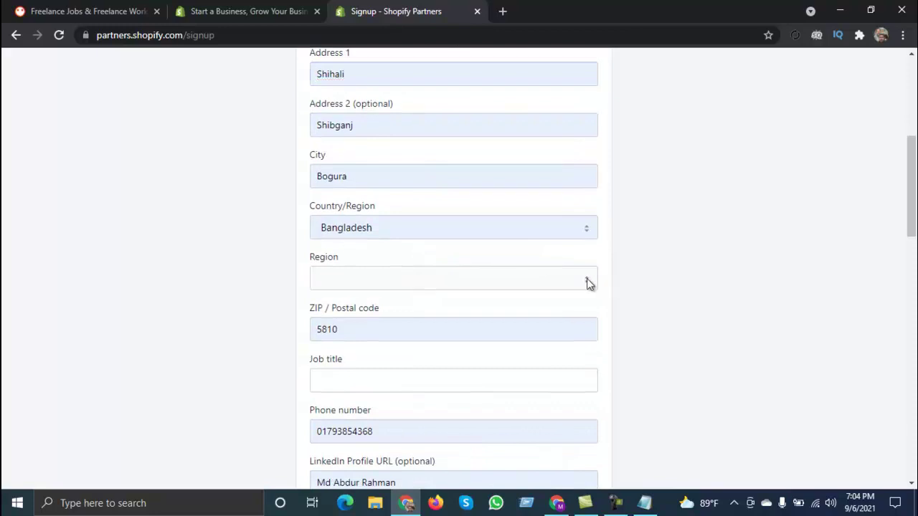
scroll(380, 329, "down", 1)
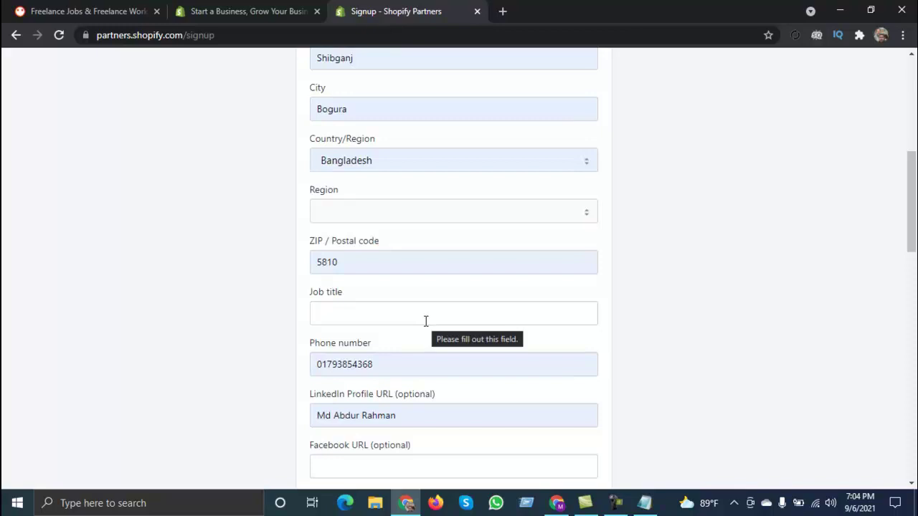
scroll(426, 322, "down", 1)
left_click(355, 247)
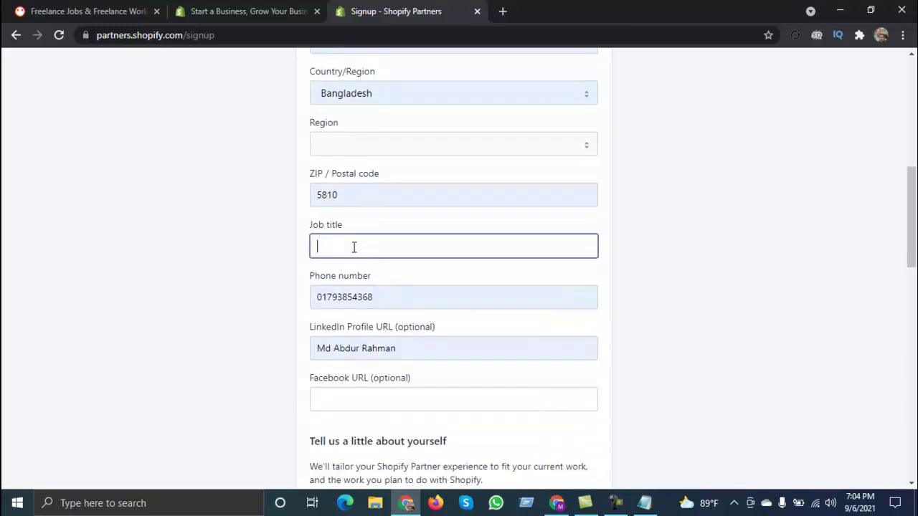
type("CEO")
scroll(463, 359, "up", 10)
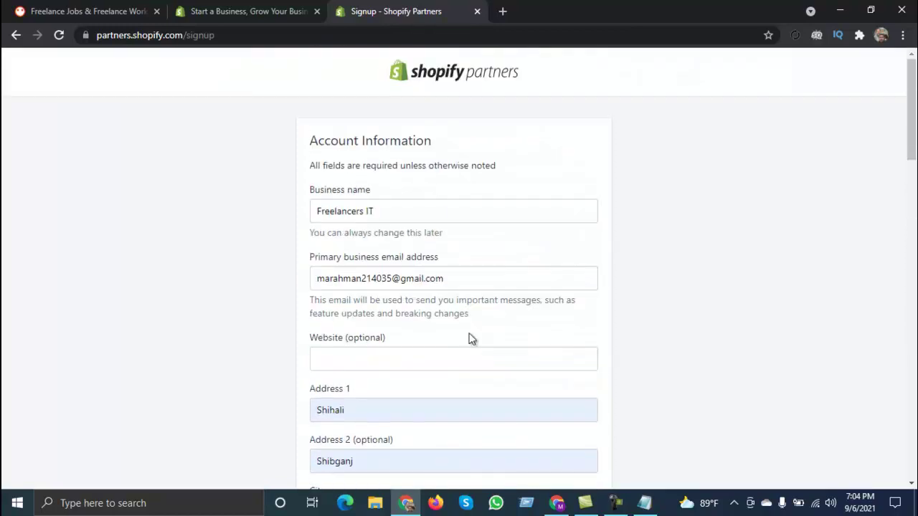
scroll(434, 189, "down", 10)
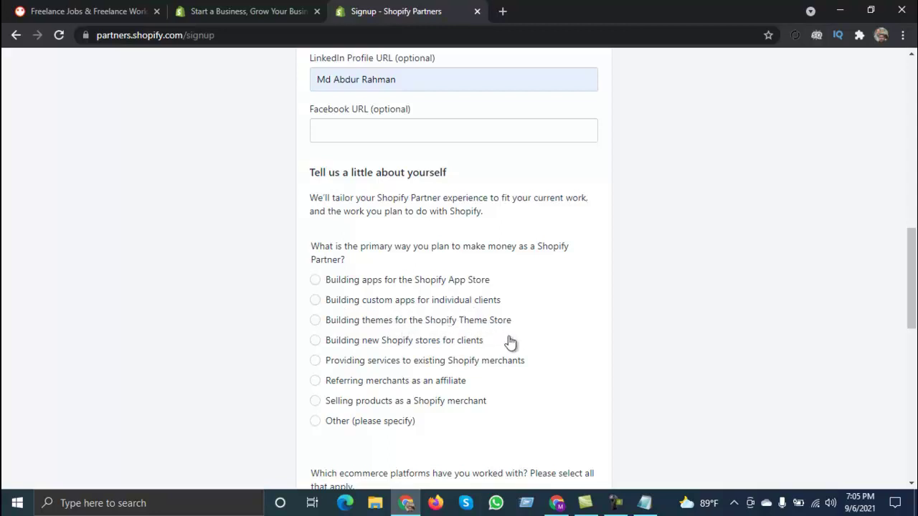
Step: Choose Other as the main way to earn
left_click(315, 424)
Step: Pick 'Building new Shopify stores for clients', answer Yes to a current client, and tick WooCommerce
scroll(358, 420, "down", 2)
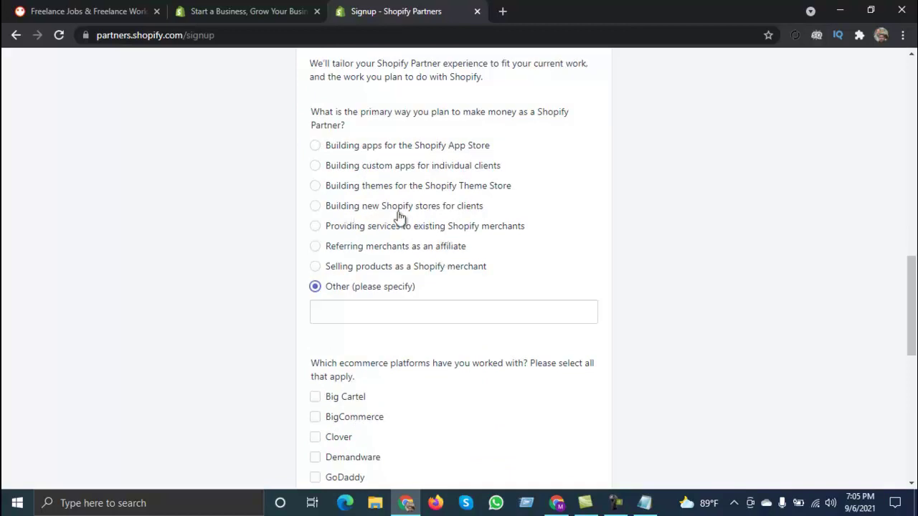
left_click(316, 207)
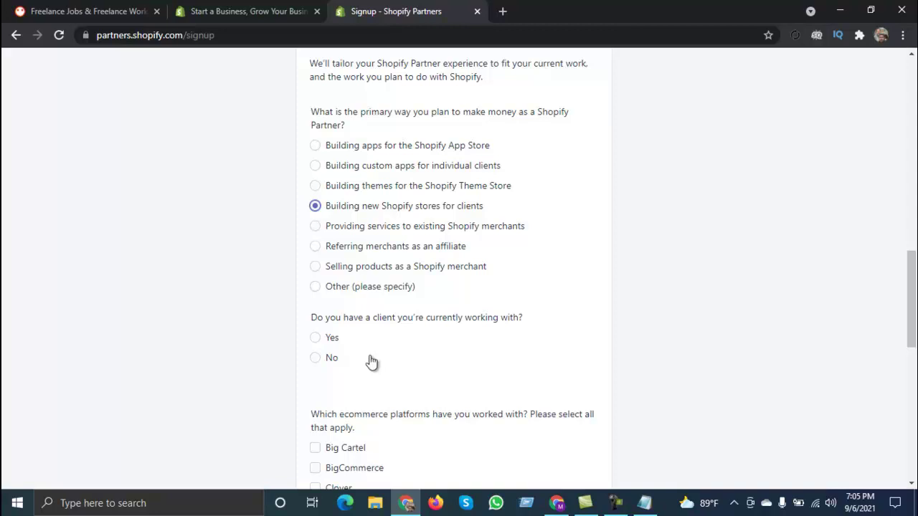
scroll(395, 349, "down", 2)
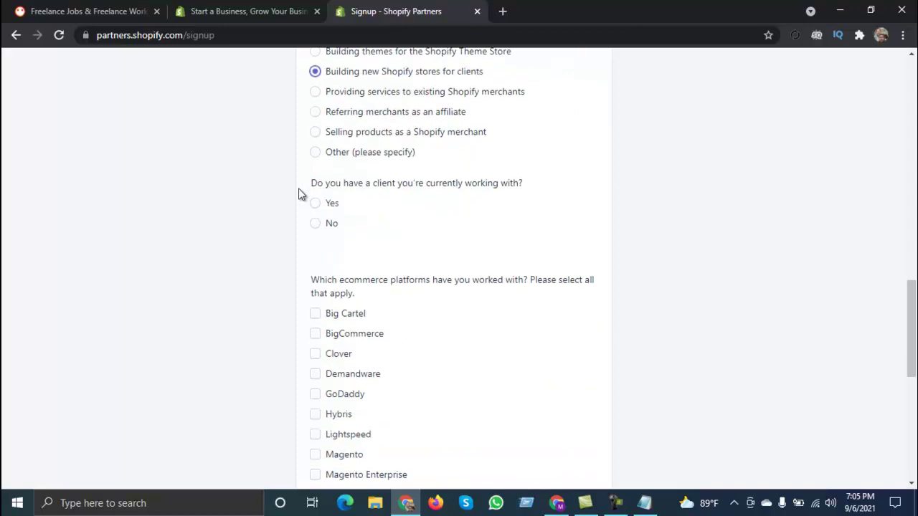
left_click(316, 204)
scroll(502, 333, "down", 1)
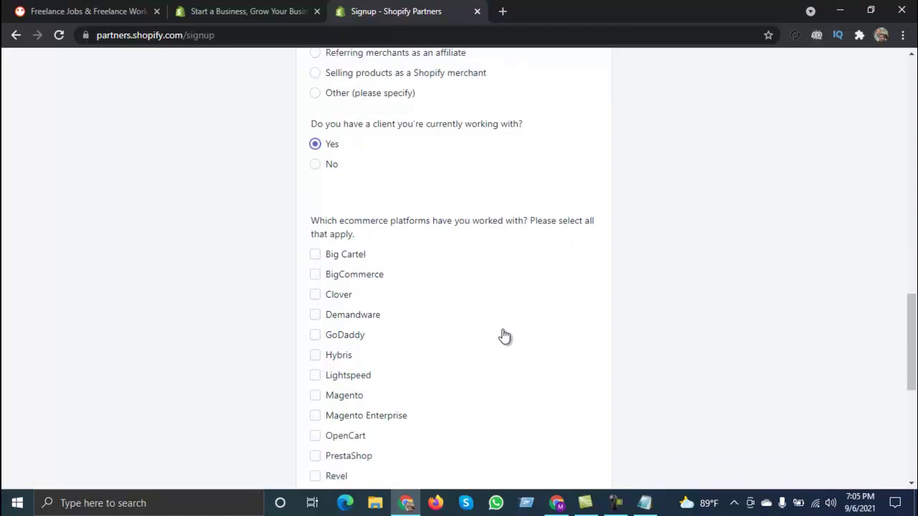
scroll(504, 336, "down", 3)
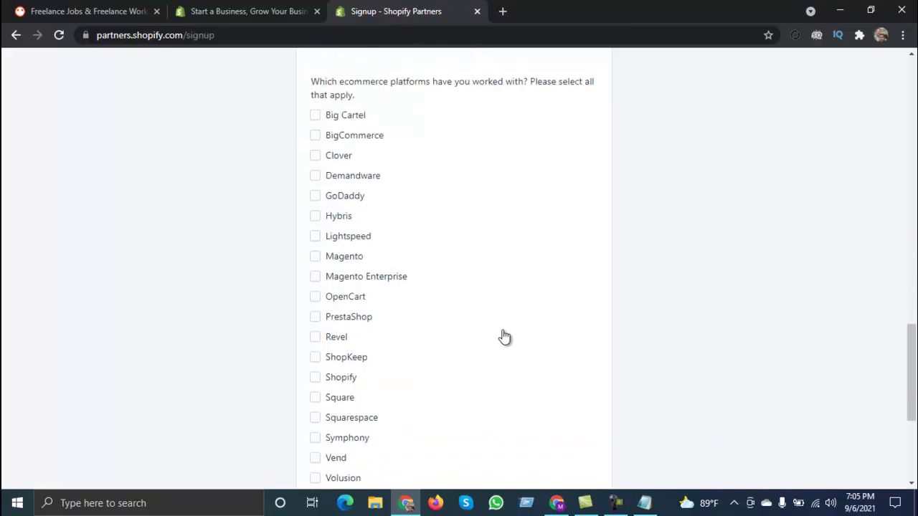
scroll(504, 337, "down", 1)
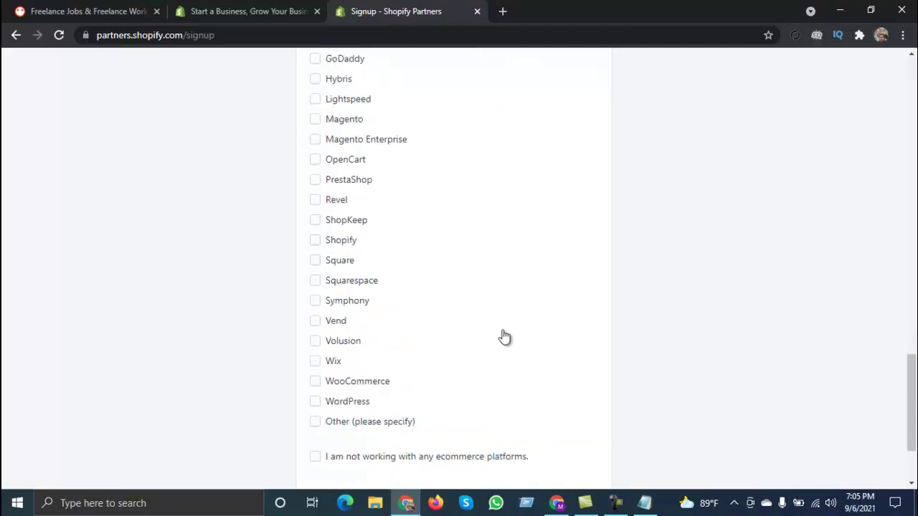
left_click(317, 382)
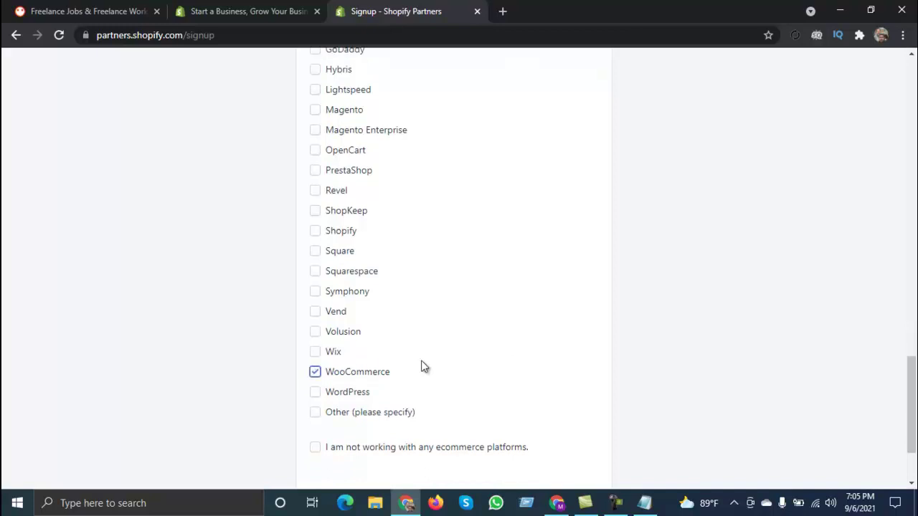
scroll(416, 366, "down", 2)
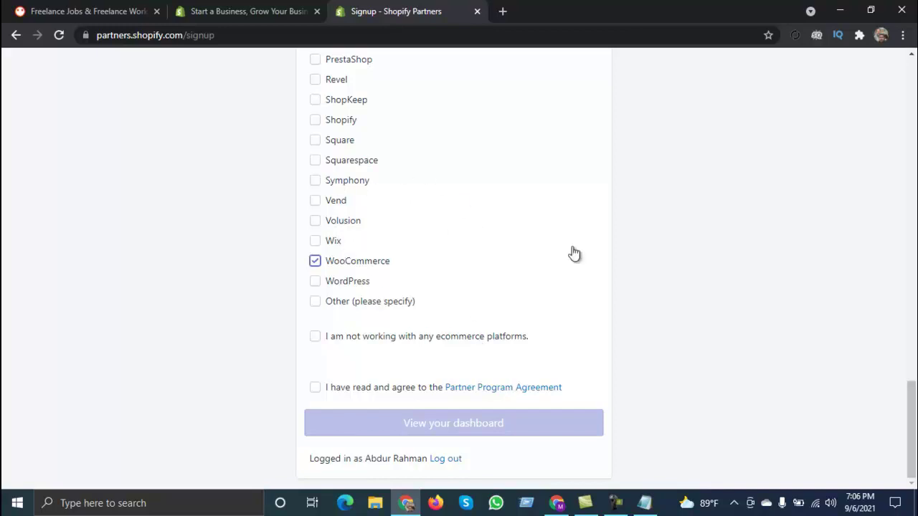
Step: Tick the Partner Program Agreement checkbox and bring up the agreement link's options
left_click(315, 391)
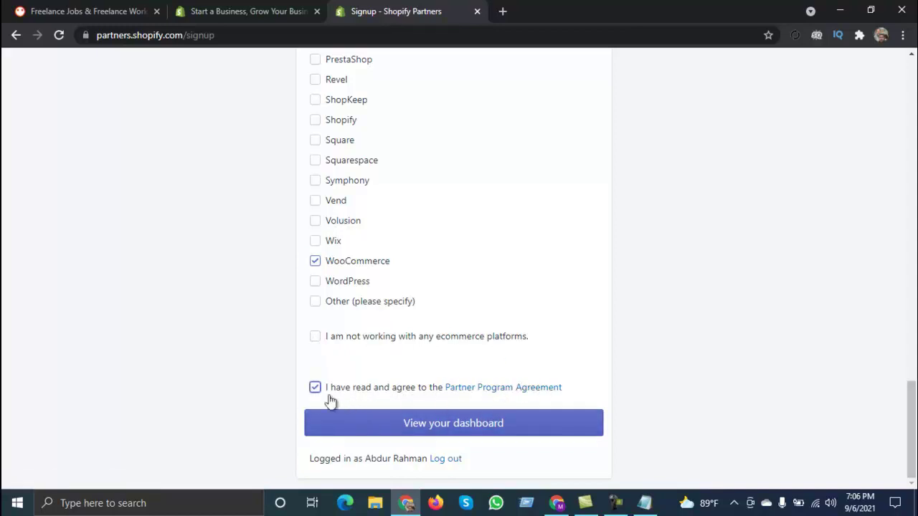
right_click(477, 393)
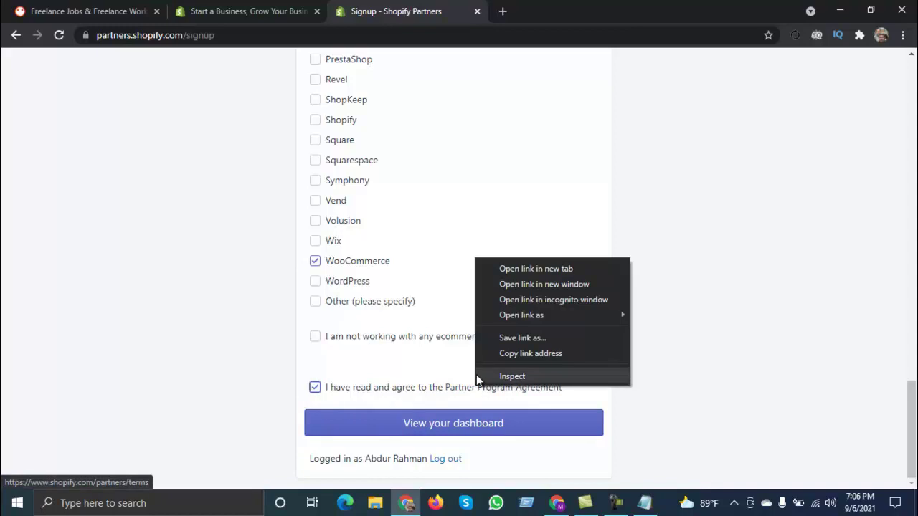
Step: Open the Partner Program Agreement in a new tab and skim its terms
left_click(513, 267)
left_click(553, 5)
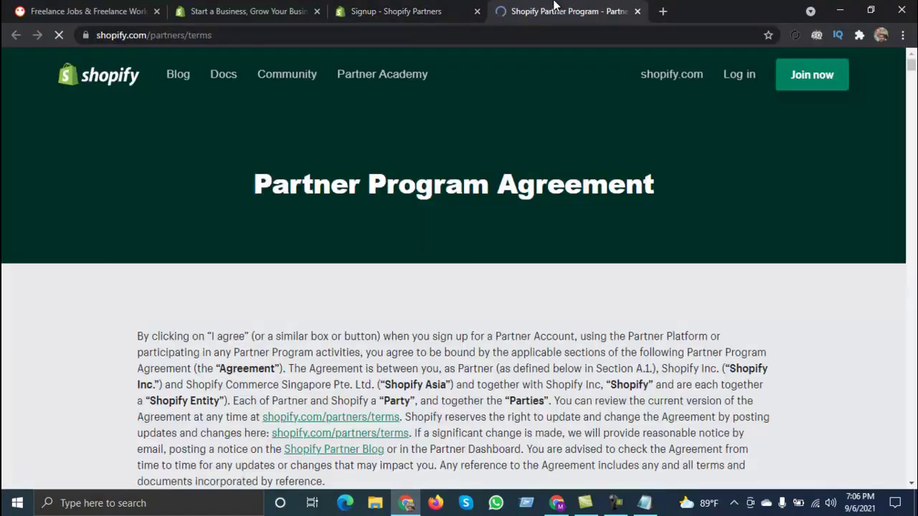
scroll(342, 280, "down", 9)
scroll(349, 281, "down", 4)
scroll(350, 280, "up", 4)
scroll(350, 281, "up", 4)
scroll(350, 280, "up", 3)
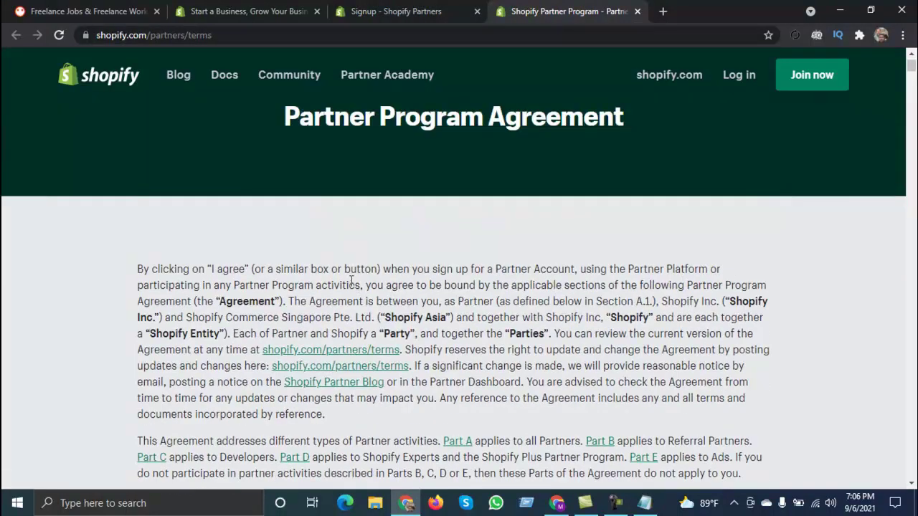
scroll(352, 286, "down", 2)
scroll(519, 223, "down", 7)
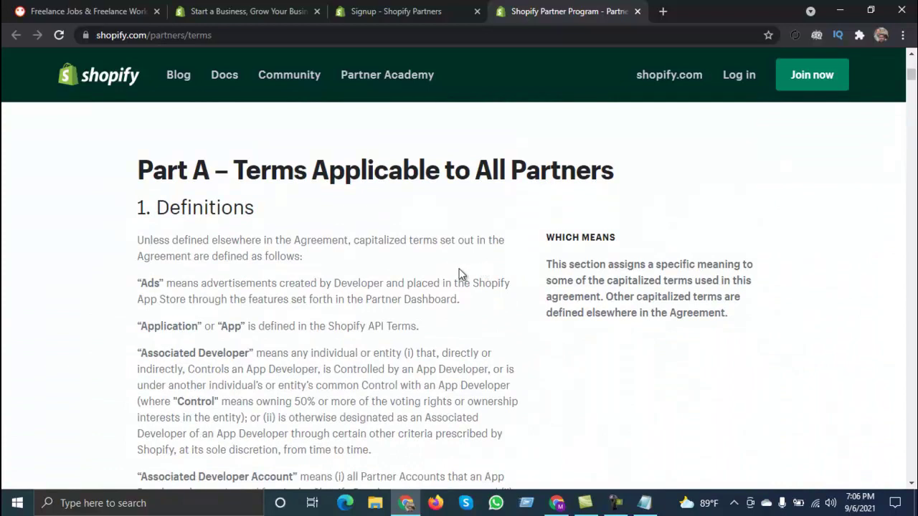
Step: Return to the signup tab and submit it to reach the 'Welcome, Freelancers IT!' page
left_click(384, 10)
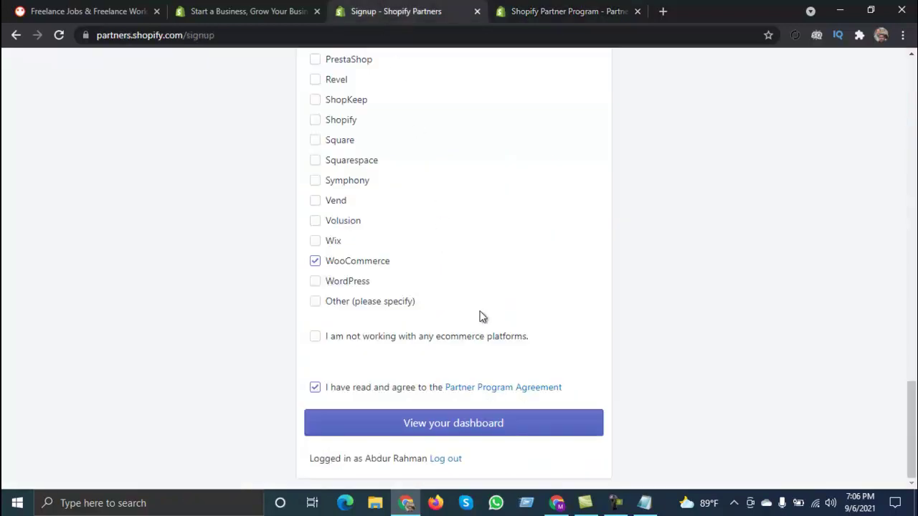
left_click(424, 426)
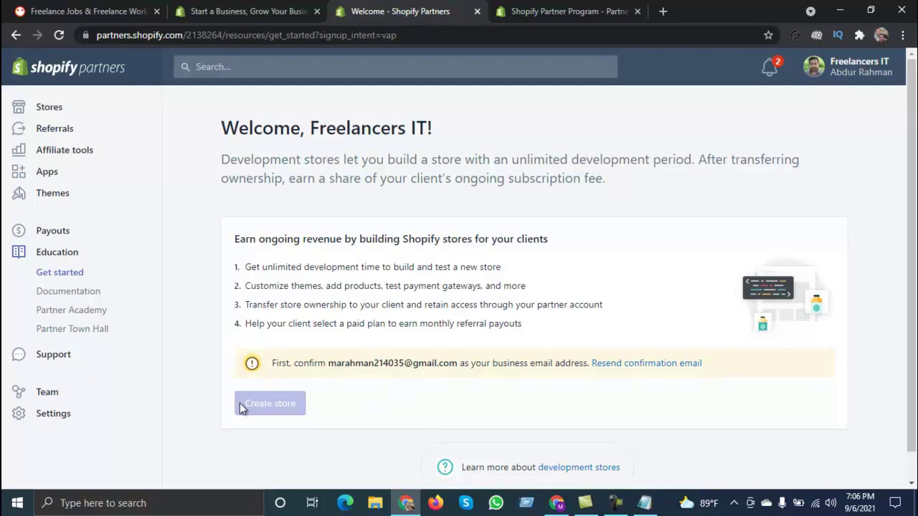
left_click(662, 11)
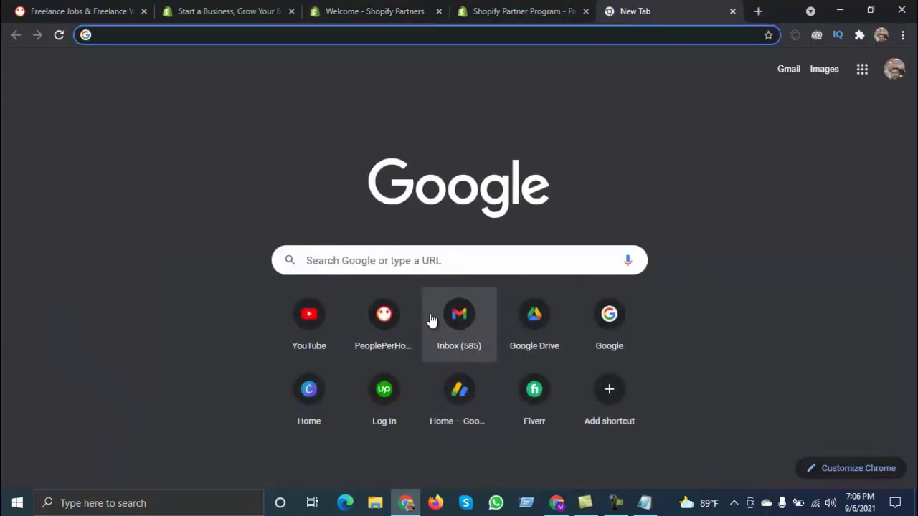
Step: Switch Gmail to the second account and open the 'Confirm your business email for Freelancers IT' message
left_click(459, 317)
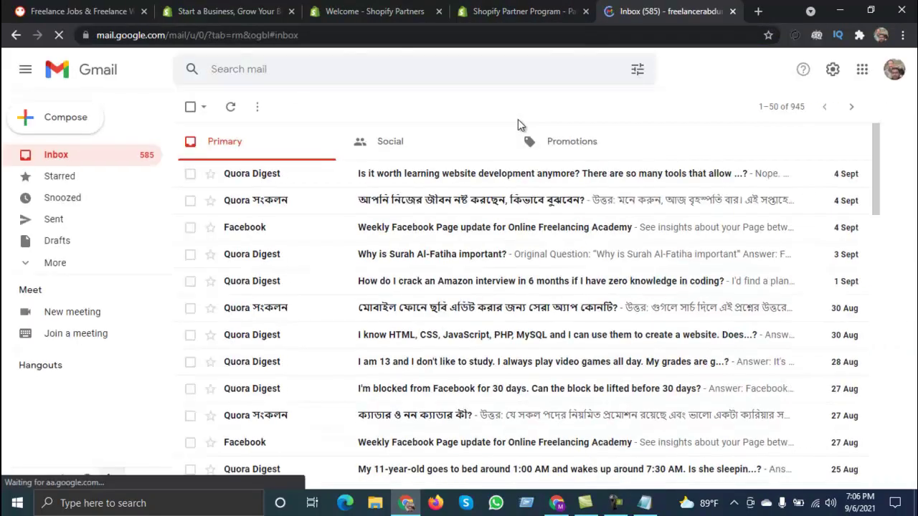
left_click(892, 72)
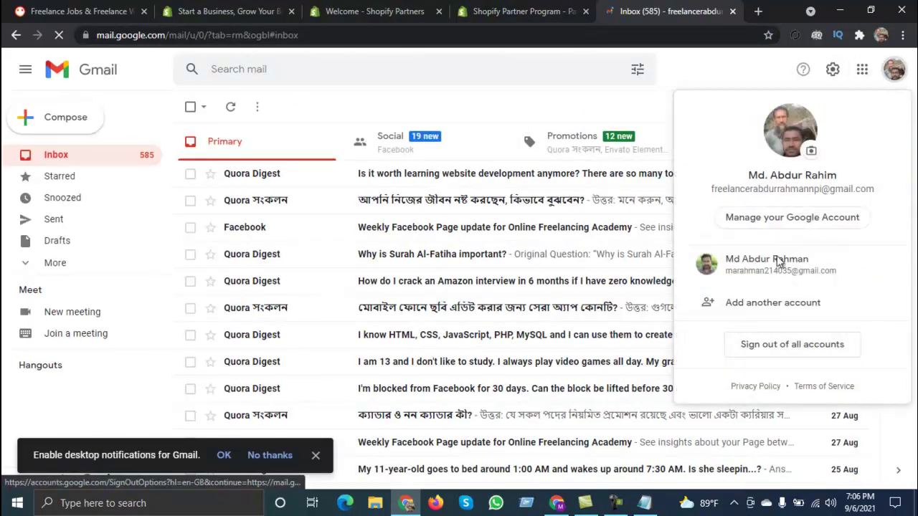
left_click(778, 260)
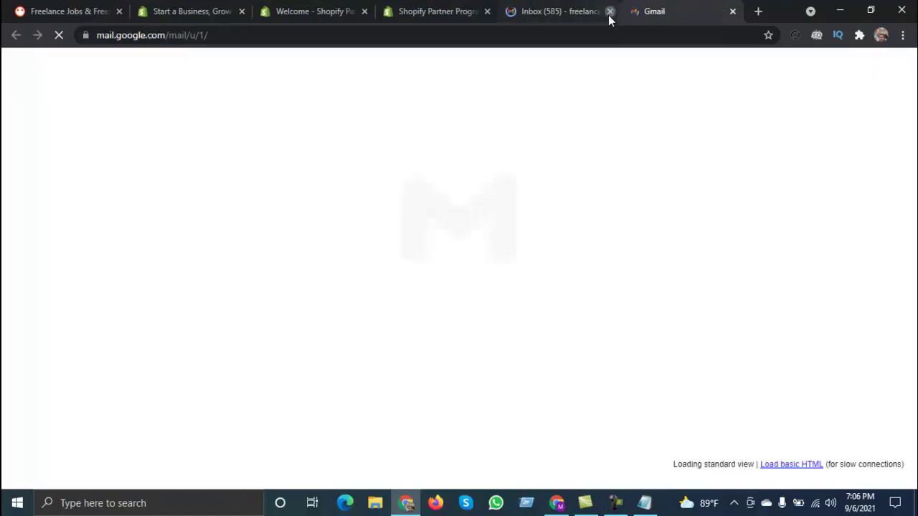
left_click(610, 11)
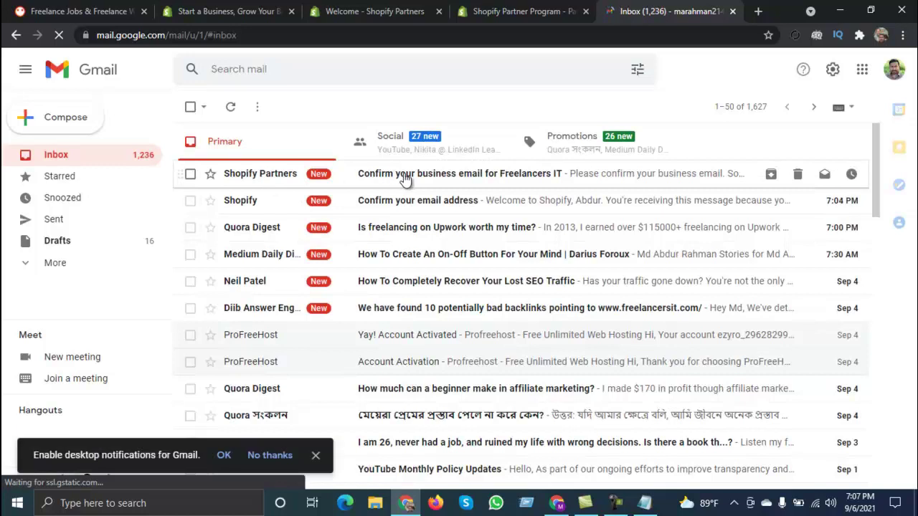
left_click(403, 173)
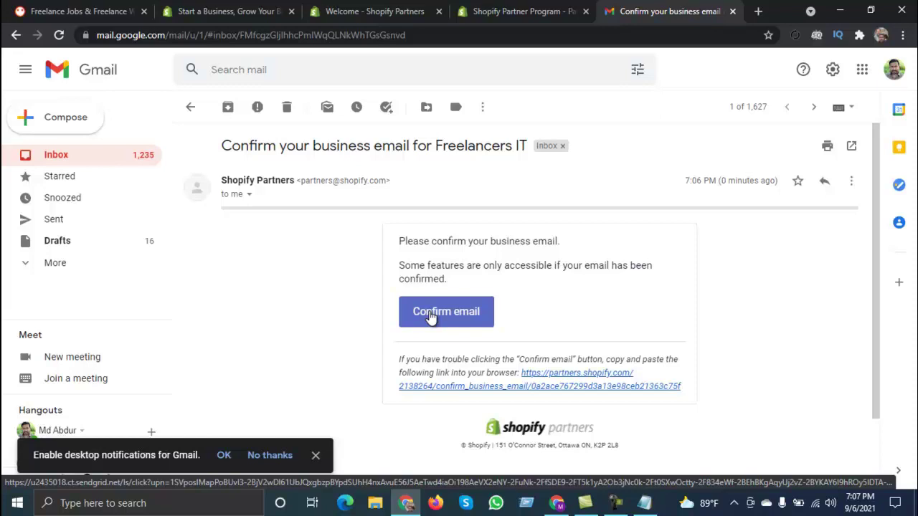
Step: Confirm the Shopify Partners business email using the Confirm email link in the Gmail message
right_click(430, 314)
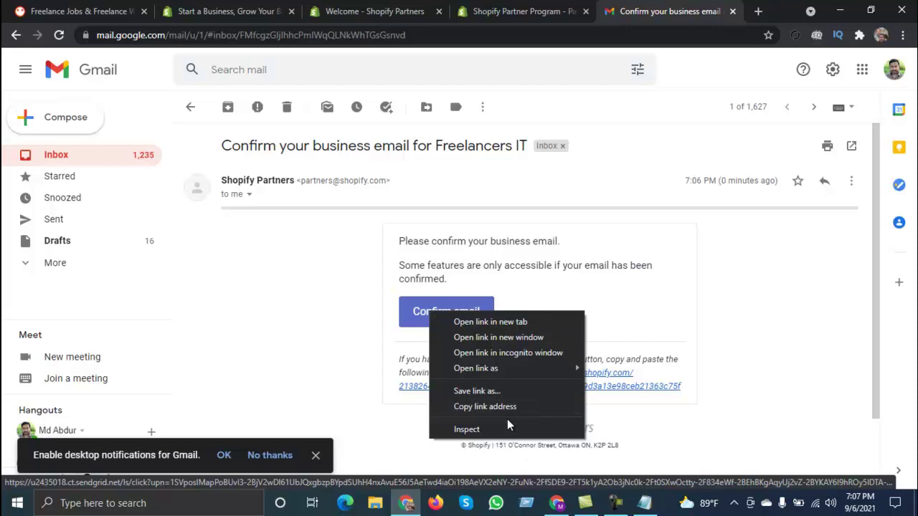
left_click(507, 407)
left_click(758, 11)
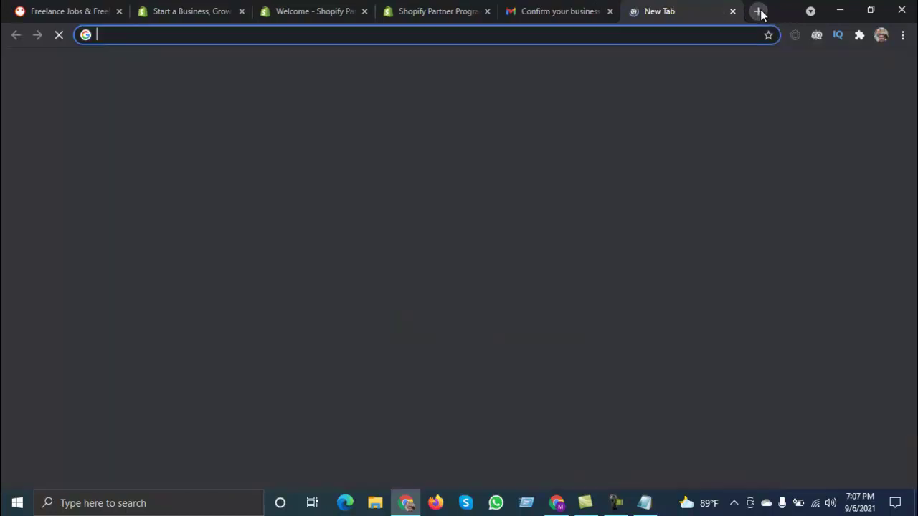
key("ctrl+v")
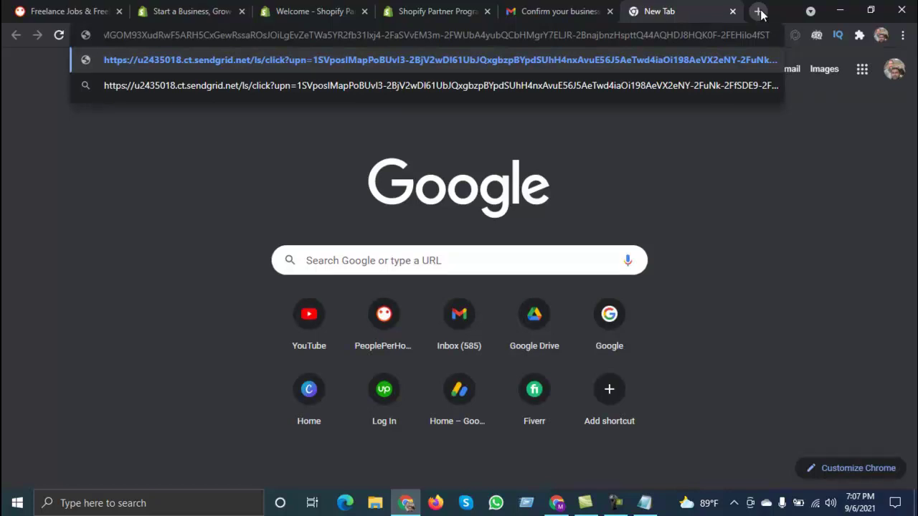
left_click(593, 9)
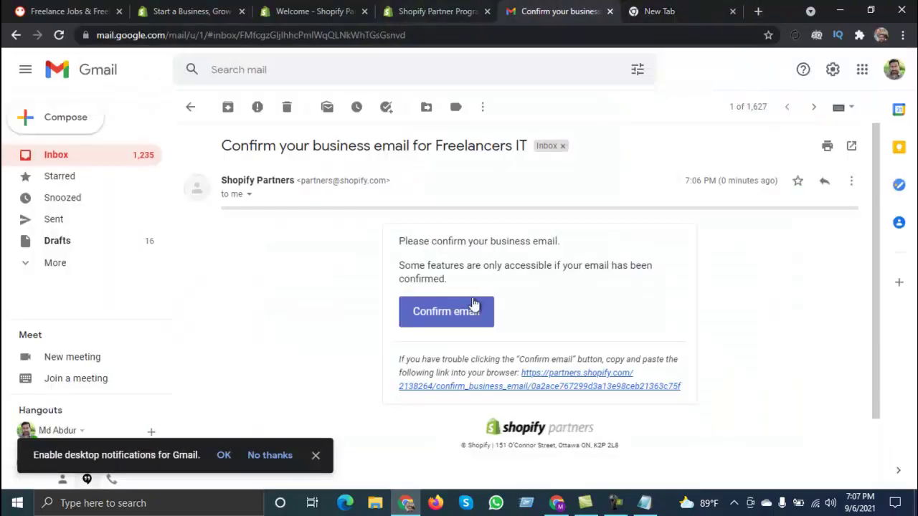
left_click(427, 315)
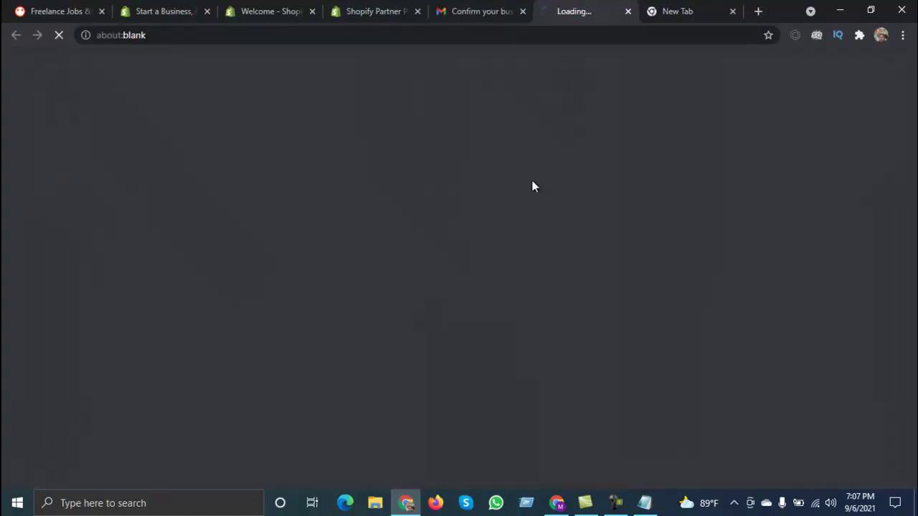
left_click(732, 11)
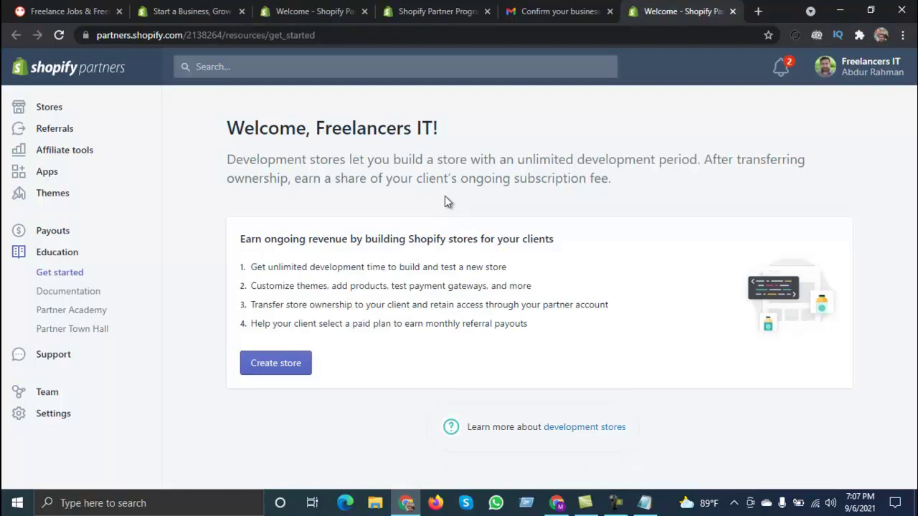
Step: Check notifications and the Stores list, then navigate back to the 'Welcome, Freelancers IT!' get-started page
left_click(780, 66)
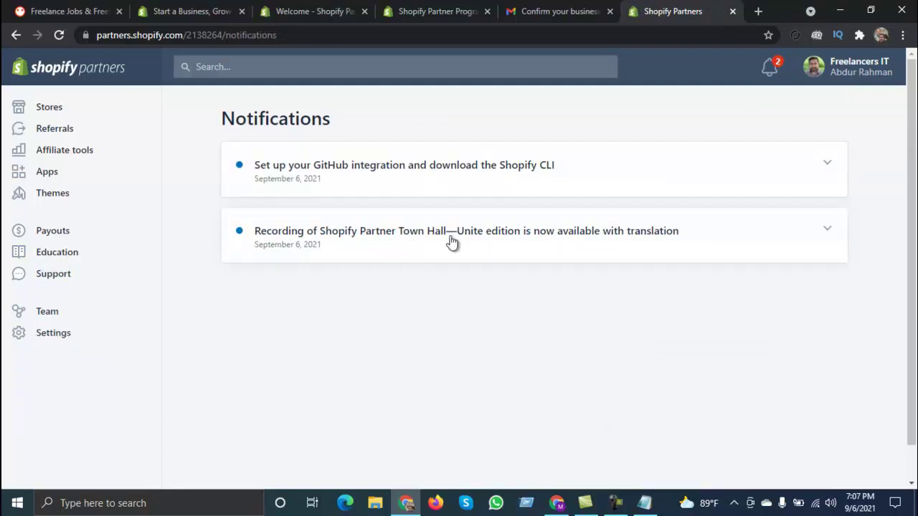
left_click(76, 112)
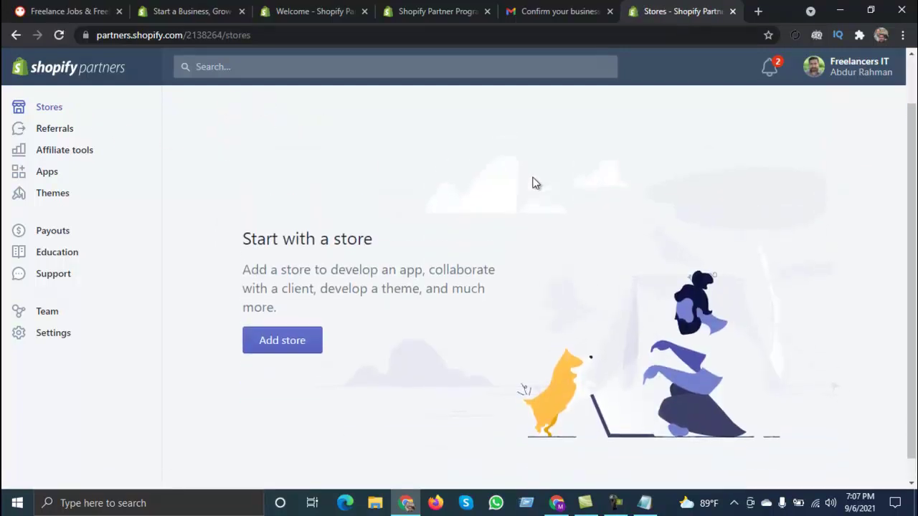
left_click(281, 398)
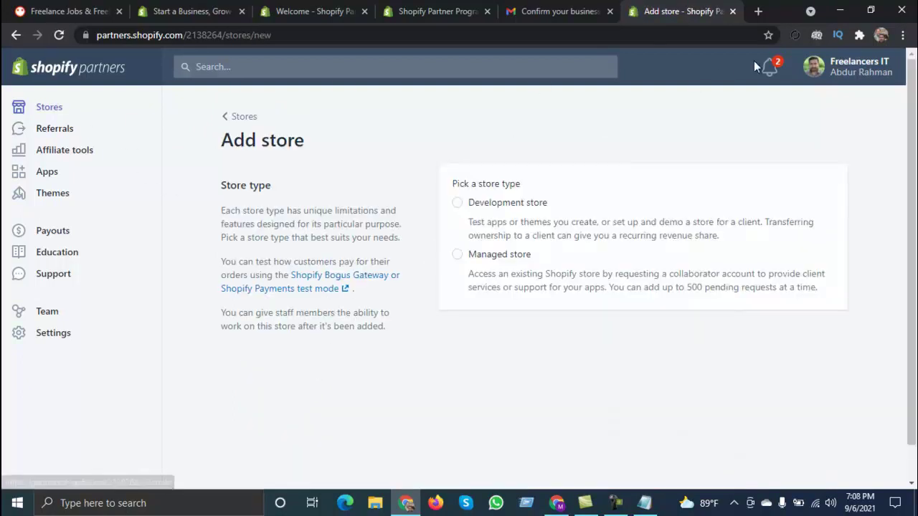
left_click(776, 69)
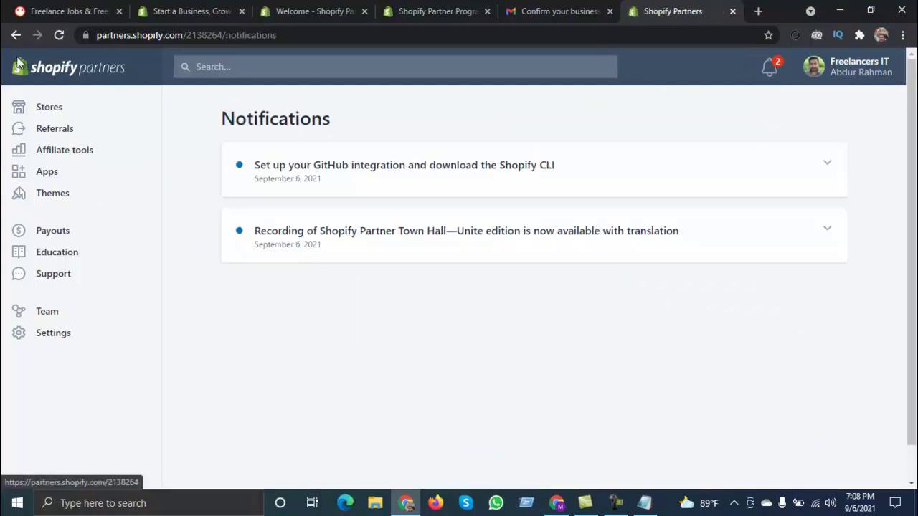
left_click(15, 35)
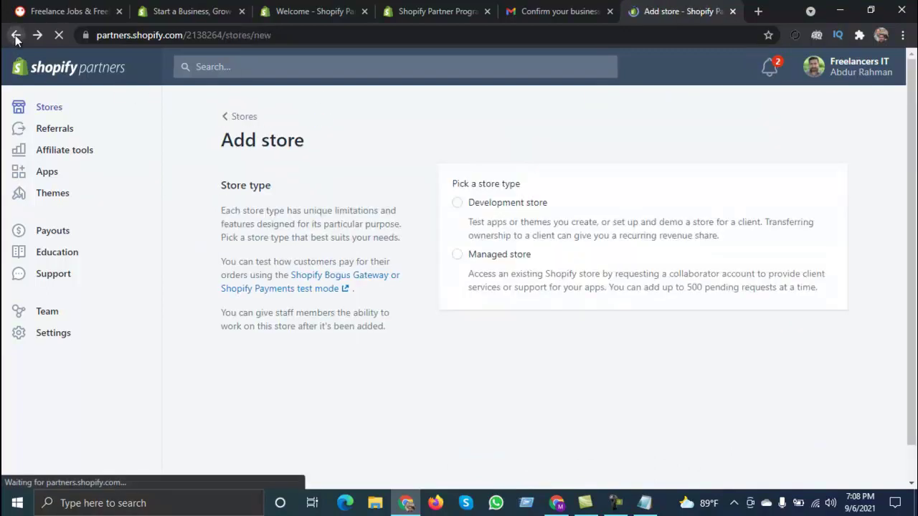
left_click(15, 36)
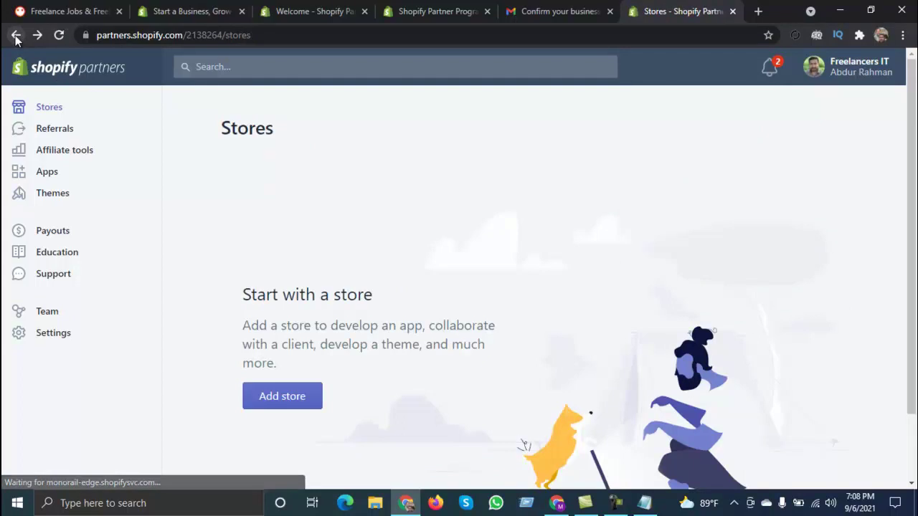
left_click(16, 36)
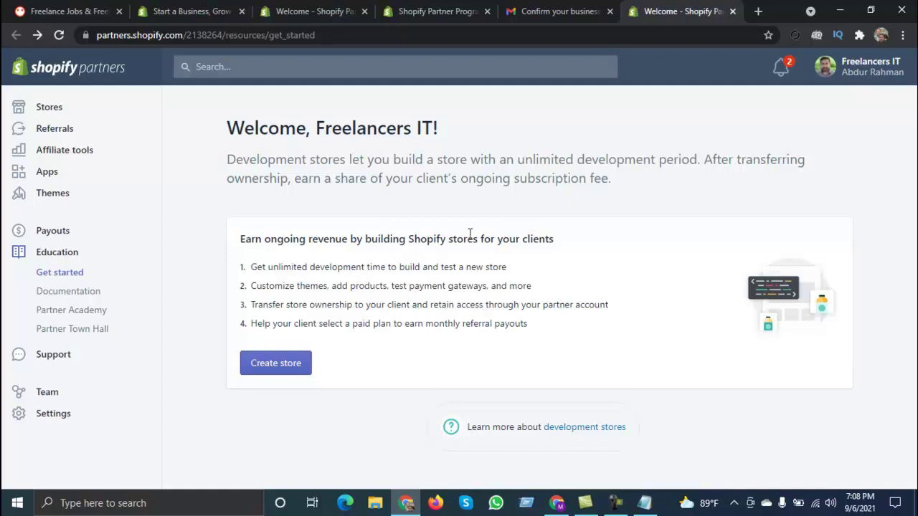
Step: Open the Add store form for a new development store from the Get started page
left_click(269, 375)
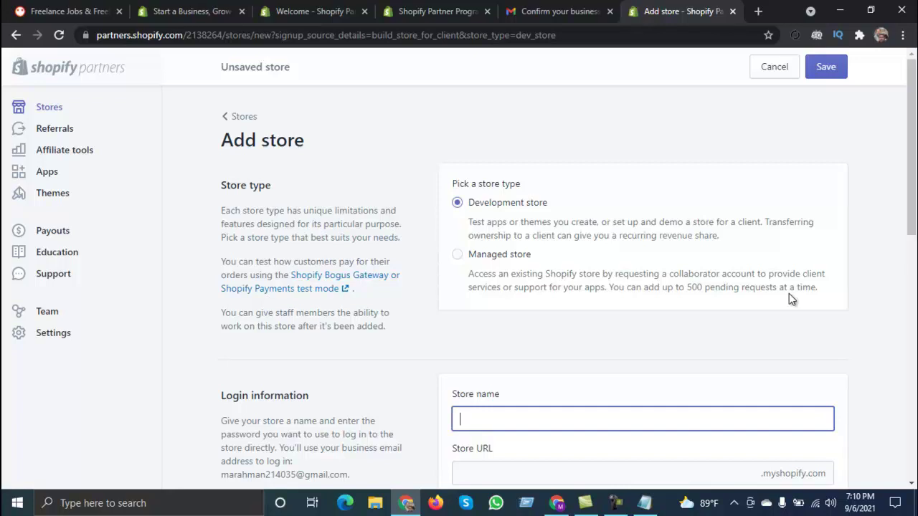
Step: Name the new development store 'Freelancers IT', giving the URL freelancers-it.myshopify.com
scroll(578, 220, "down", 1)
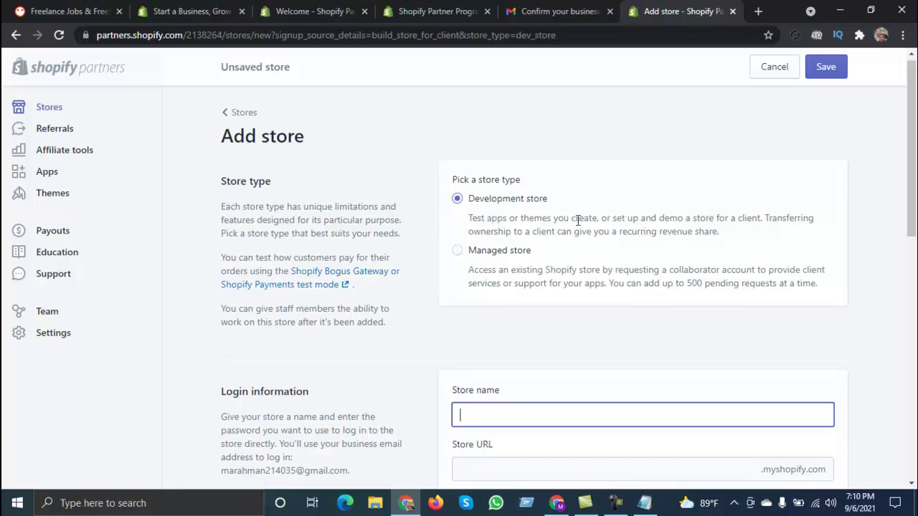
scroll(578, 220, "down", 1)
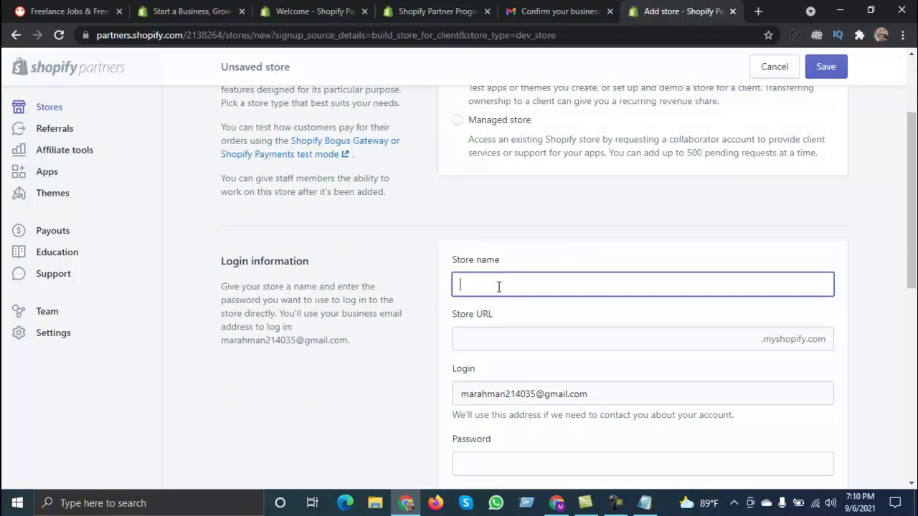
type("free")
key("BackSpace")
key("BackSpace")
key("BackSpace")
key("BackSpace")
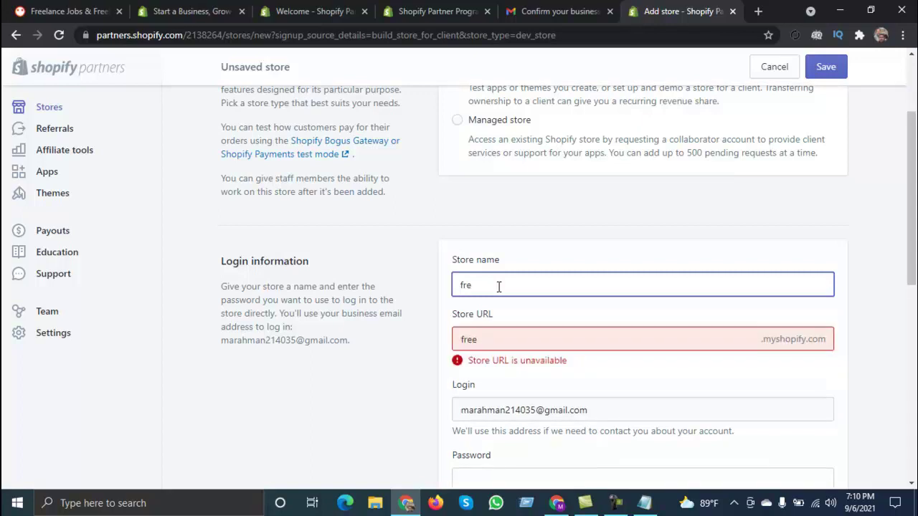
type("Freea")
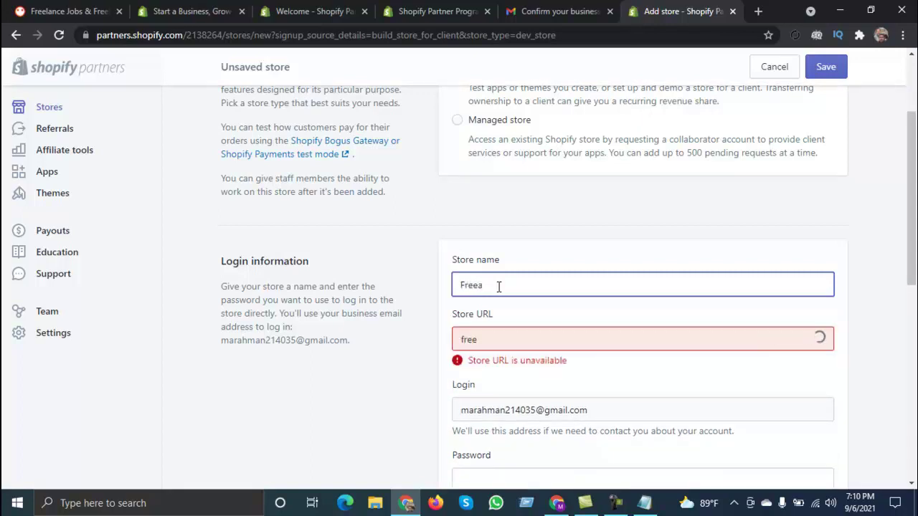
key("BackSpace")
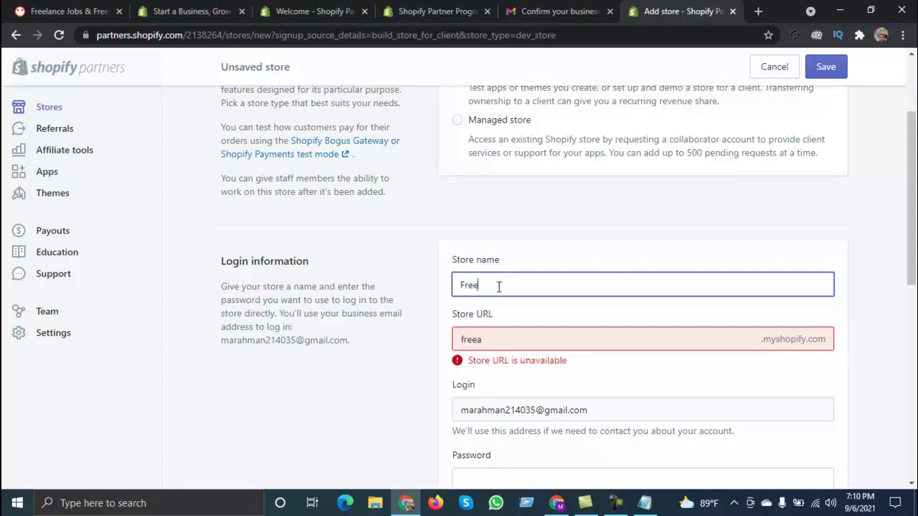
type("land")
type("er A")
type("bdu")
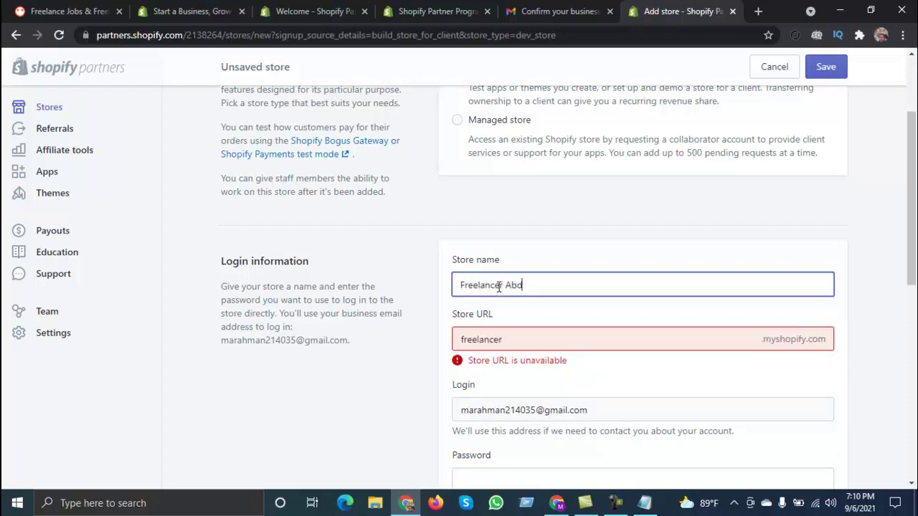
key("BackSpace")
key("BackSpace")
key("BackSpace")
key("BackSpace")
key("BackSpace")
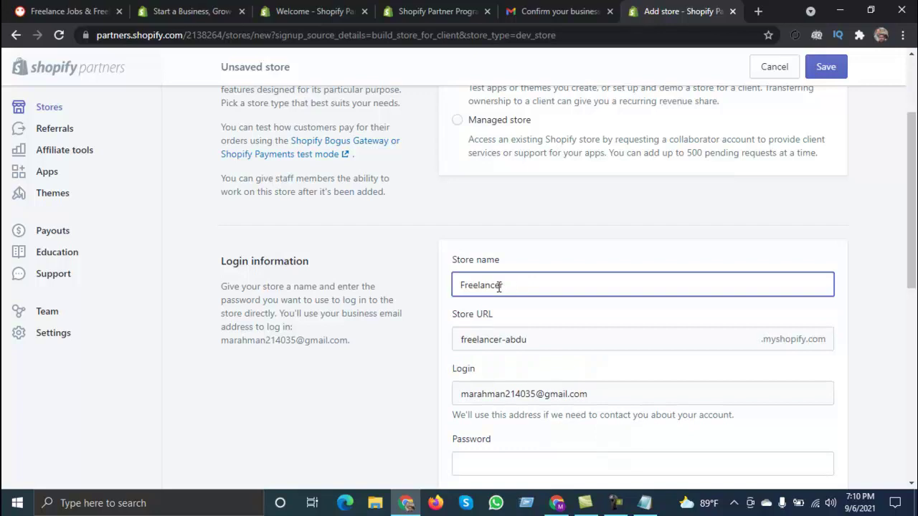
type("s ")
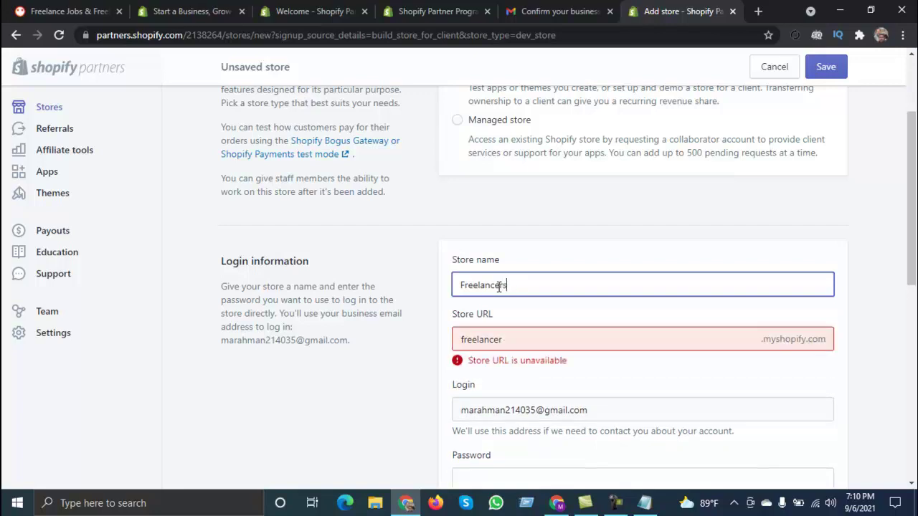
type("IT")
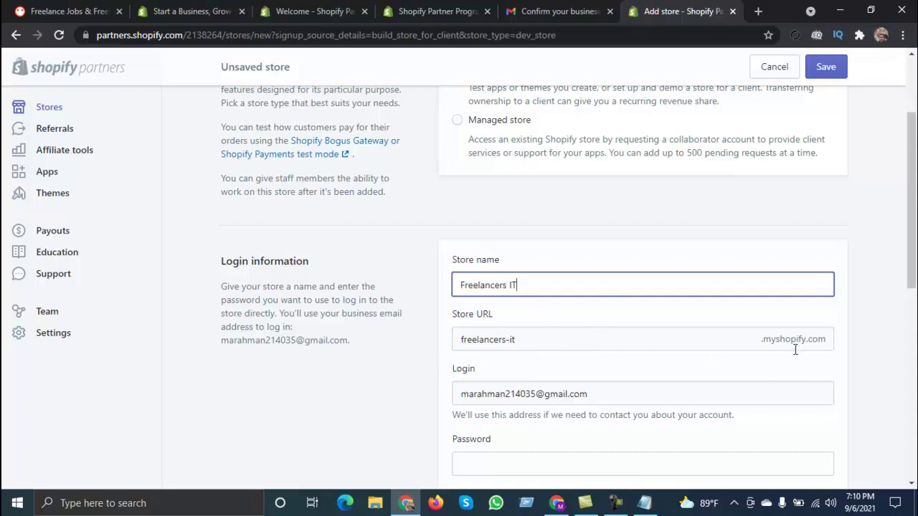
scroll(826, 347, "down", 2)
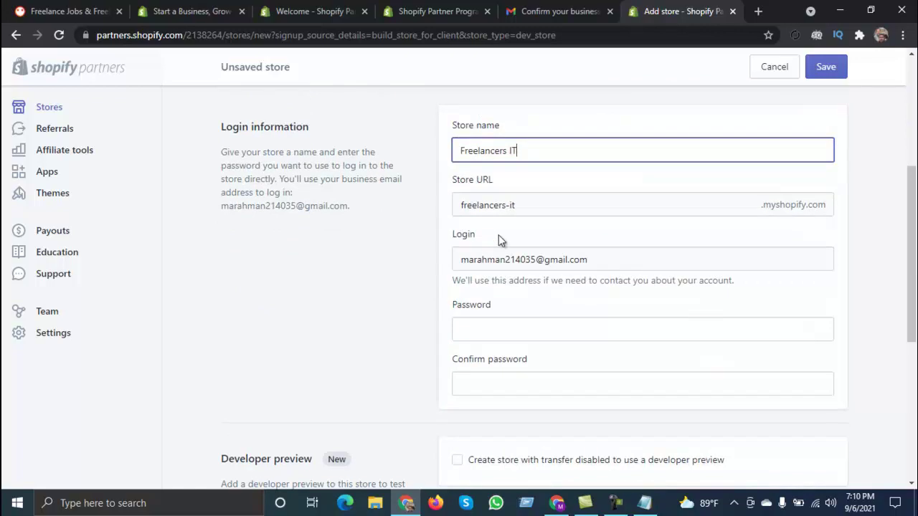
Step: Bring up the Notepad notes file, free domain.txt, that holds the saved store password
left_click(475, 333)
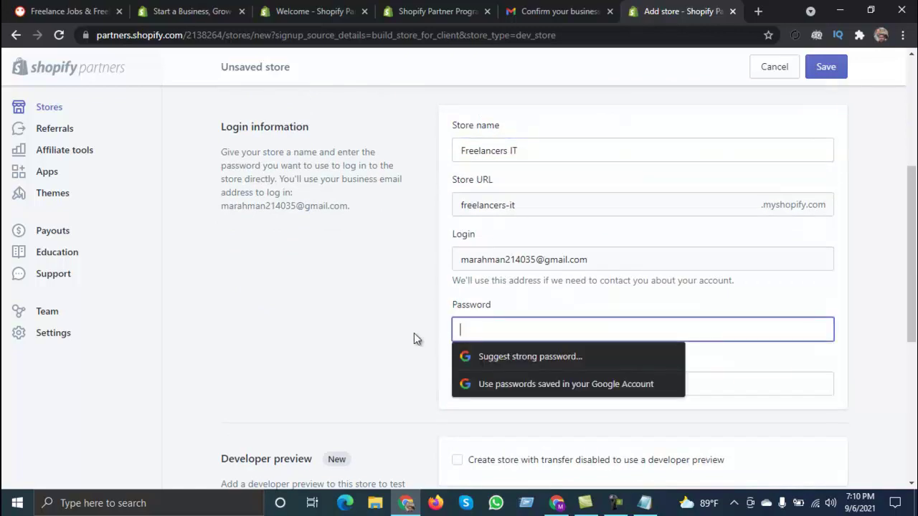
left_click(644, 503)
key("Return")
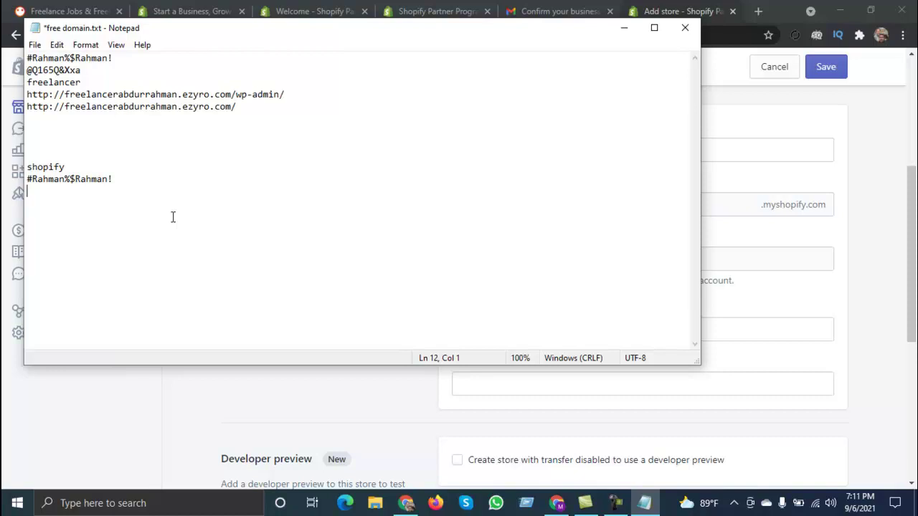
Step: Copy the saved Shopify password from Notepad into both Password and Confirm password fields
left_click(118, 181)
left_click_drag(118, 181, 26, 180)
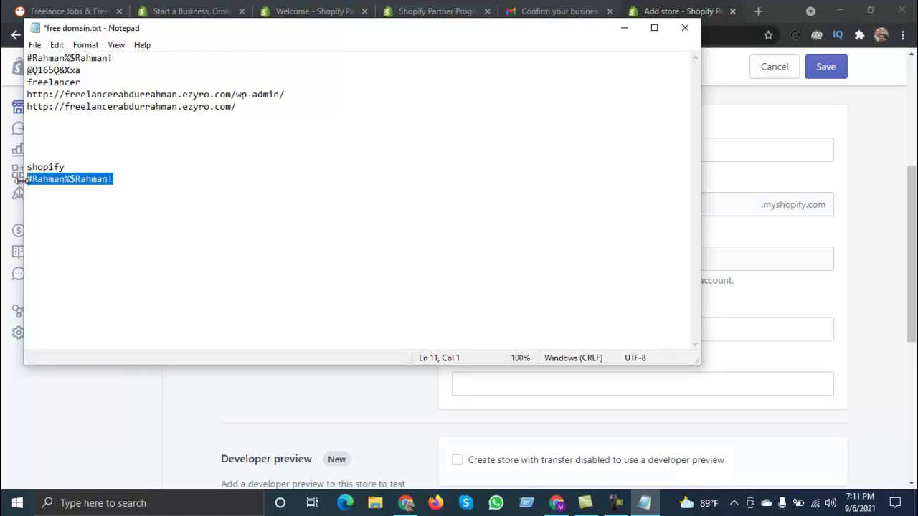
left_click(623, 28)
key("ctrl+v")
left_click(496, 383)
key("ctrl+v")
scroll(498, 387, "down", 1)
scroll(499, 389, "down", 2)
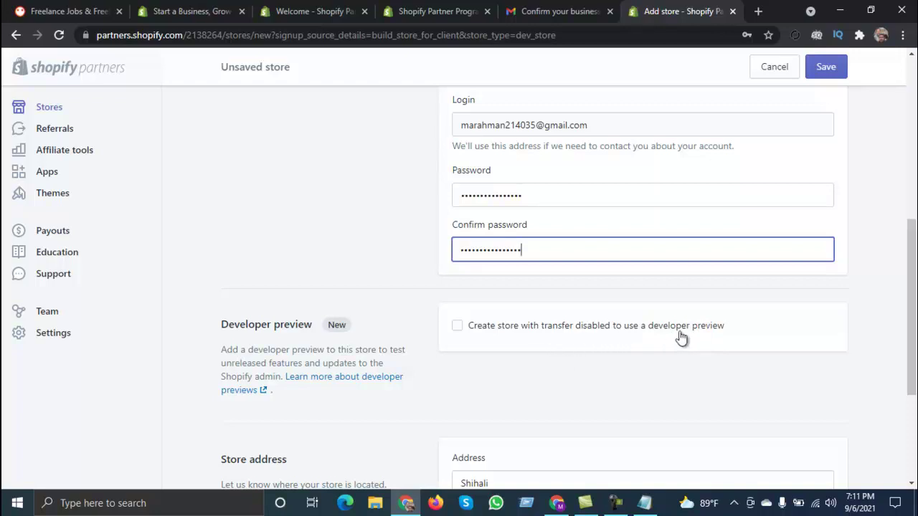
Step: Scroll past Store address and save the completed Freelancers IT development store form
scroll(484, 317, "down", 2)
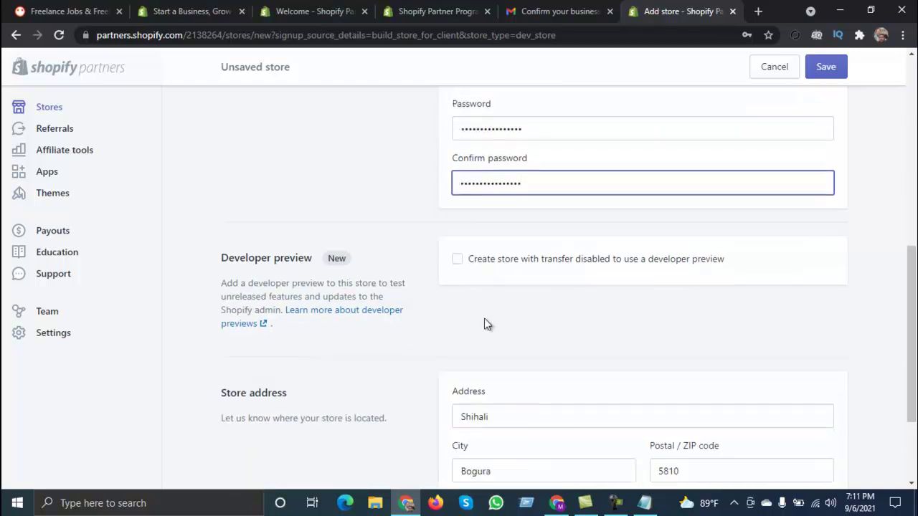
scroll(478, 299, "down", 2)
scroll(478, 299, "down", 1)
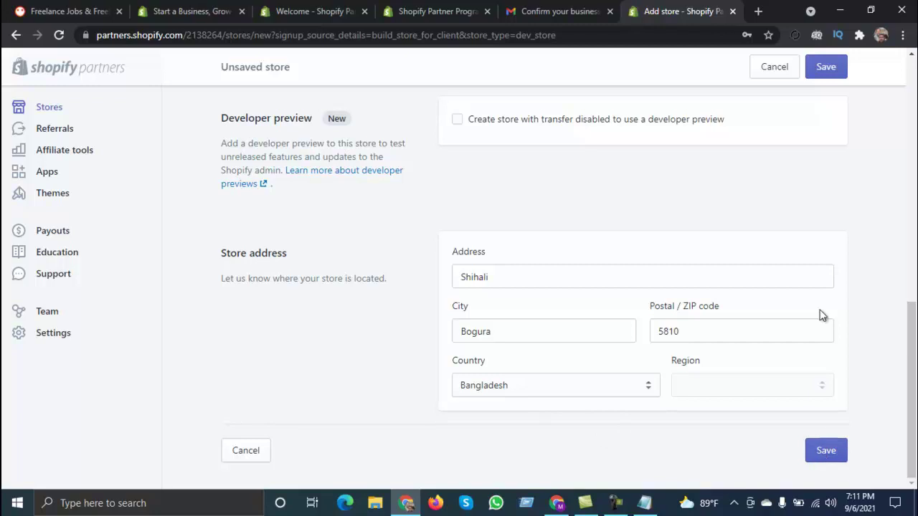
left_click(829, 457)
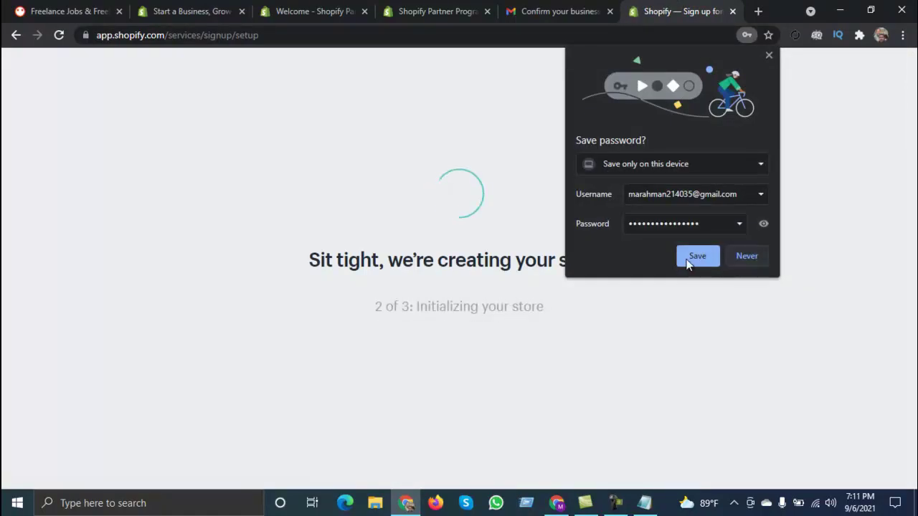
Step: Decline Chrome's offer to save the store password while the store is created
left_click(747, 259)
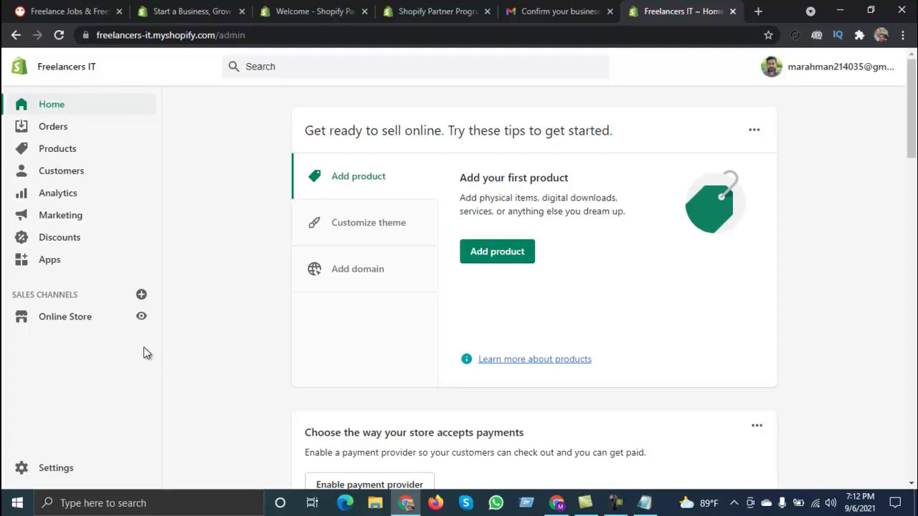
scroll(226, 351, "down", 4)
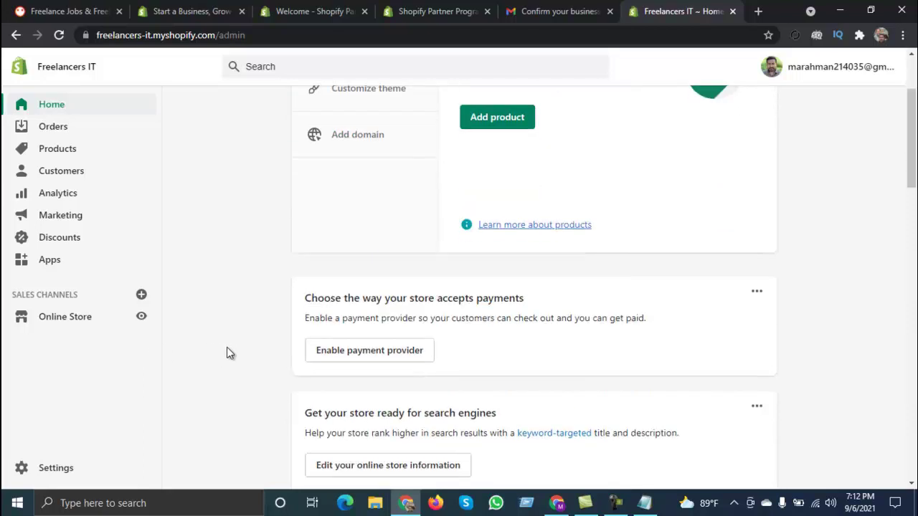
scroll(228, 349, "down", 8)
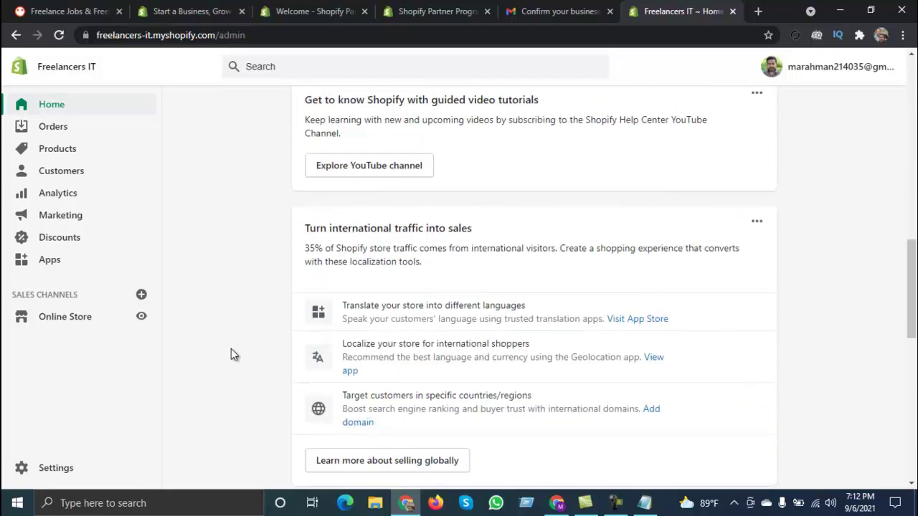
scroll(238, 353, "down", 7)
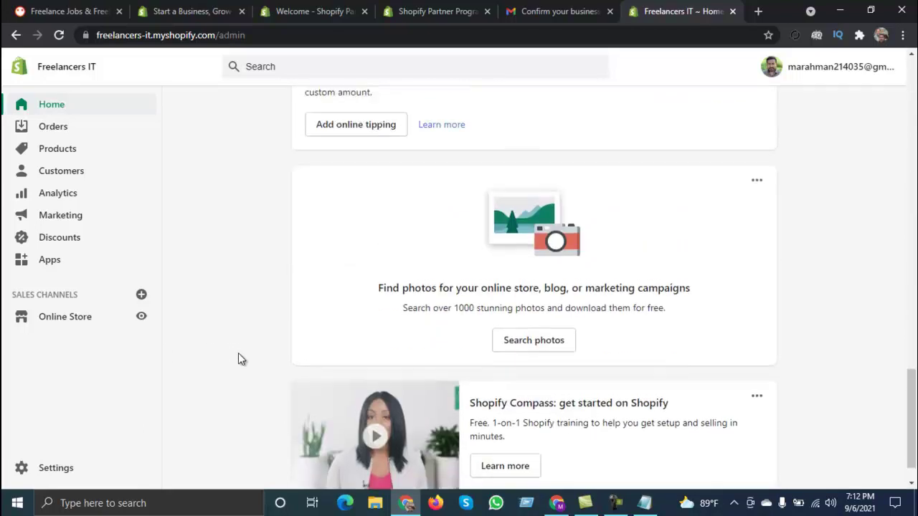
scroll(238, 354, "up", 4)
scroll(238, 352, "up", 10)
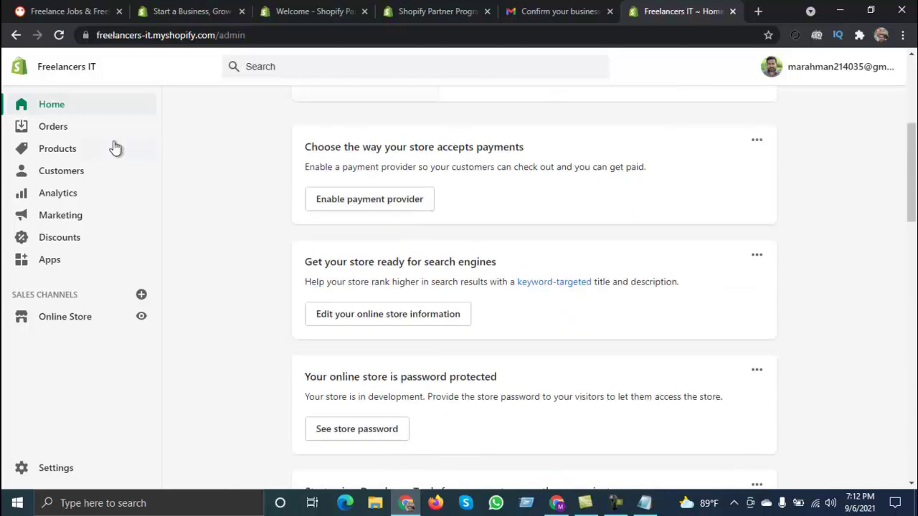
scroll(201, 229, "up", 4)
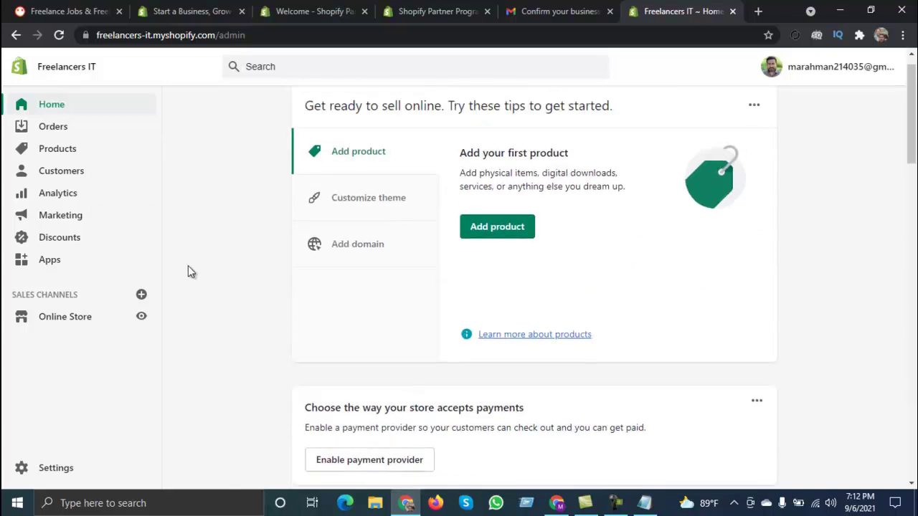
Step: Add the default Dawn theme to the online store and refresh the Themes page
left_click(74, 320)
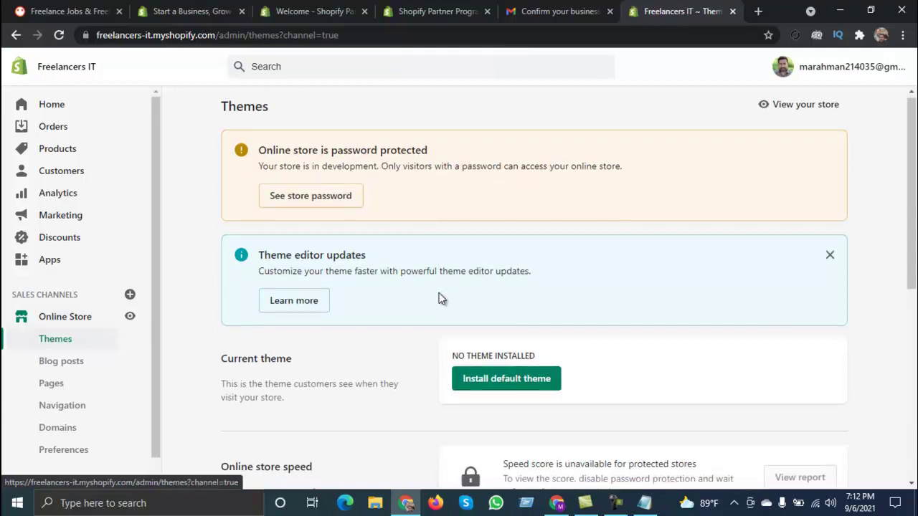
scroll(441, 294, "down", 2)
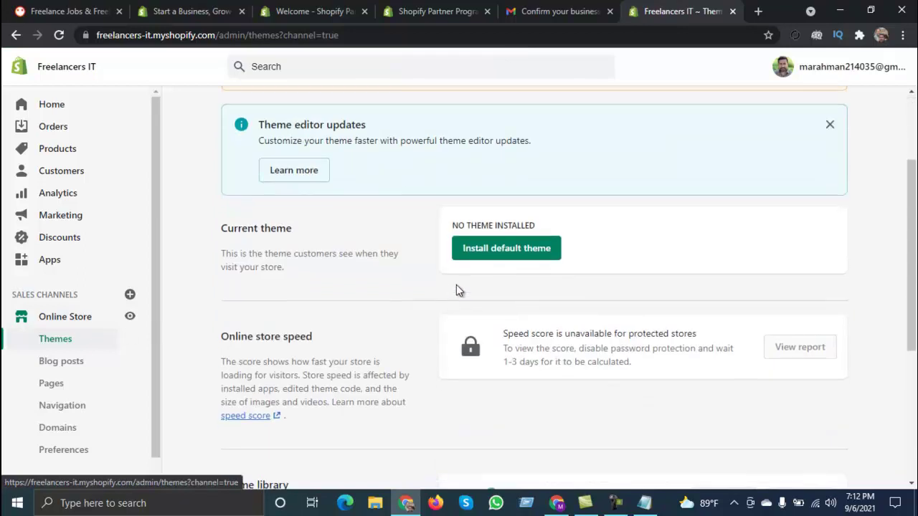
left_click(500, 253)
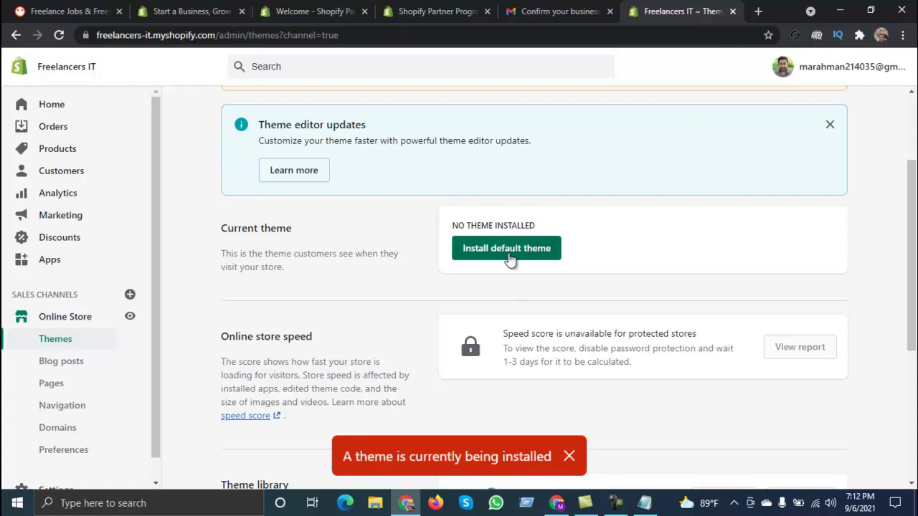
left_click(59, 35)
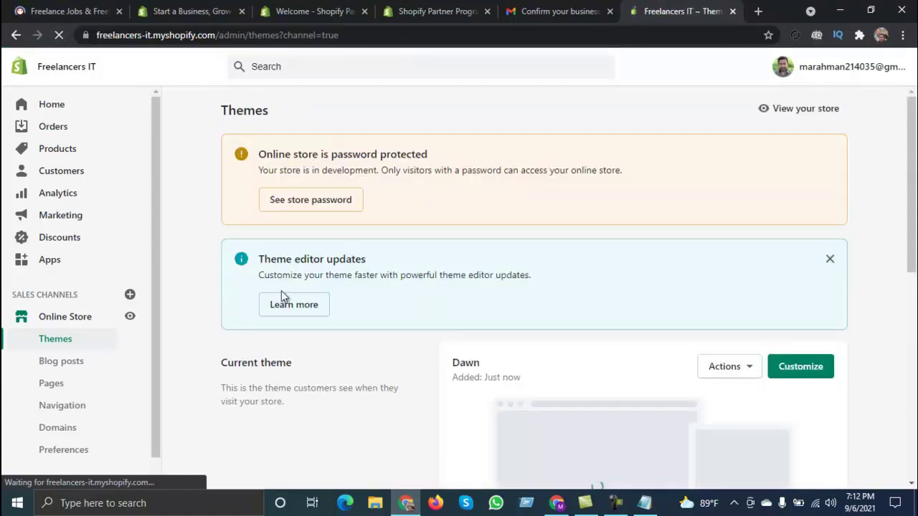
Step: Open the theme editor for the current Dawn theme
scroll(584, 282, "down", 2)
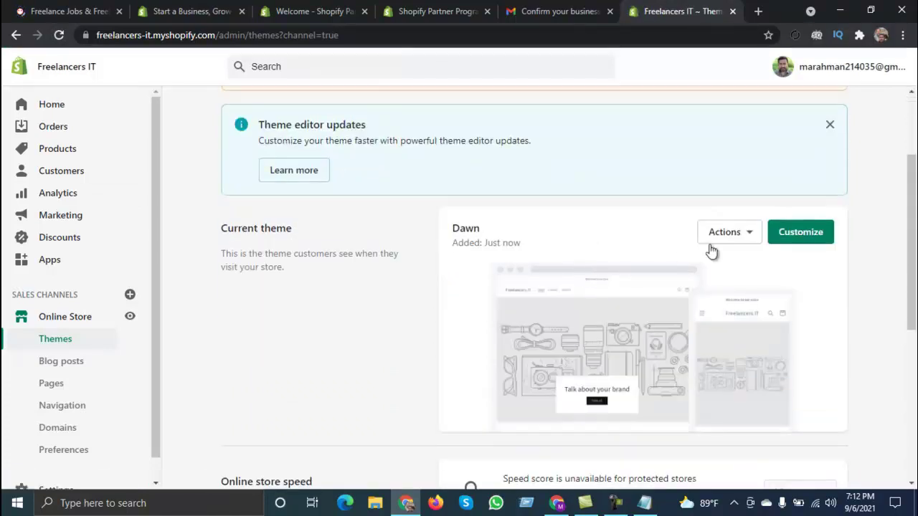
scroll(523, 259, "down", 3)
scroll(516, 262, "up", 3)
left_click(800, 246)
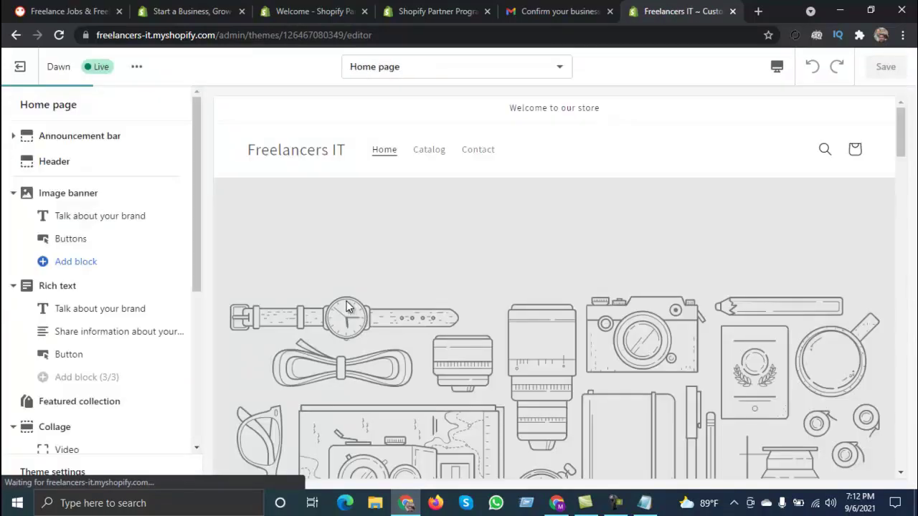
Step: Browse the Dawn home page preview without changes, exit the editor and go to Products
scroll(111, 283, "down", 2)
scroll(436, 225, "down", 8)
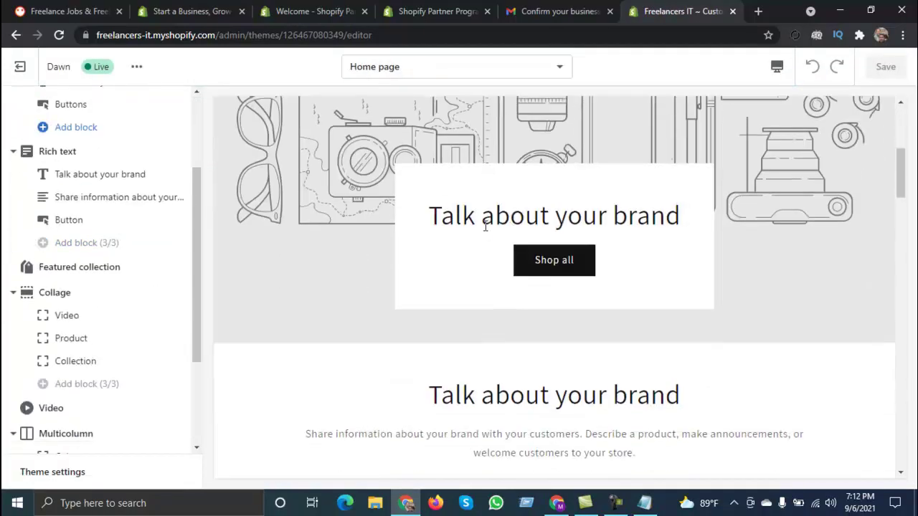
scroll(494, 237, "down", 10)
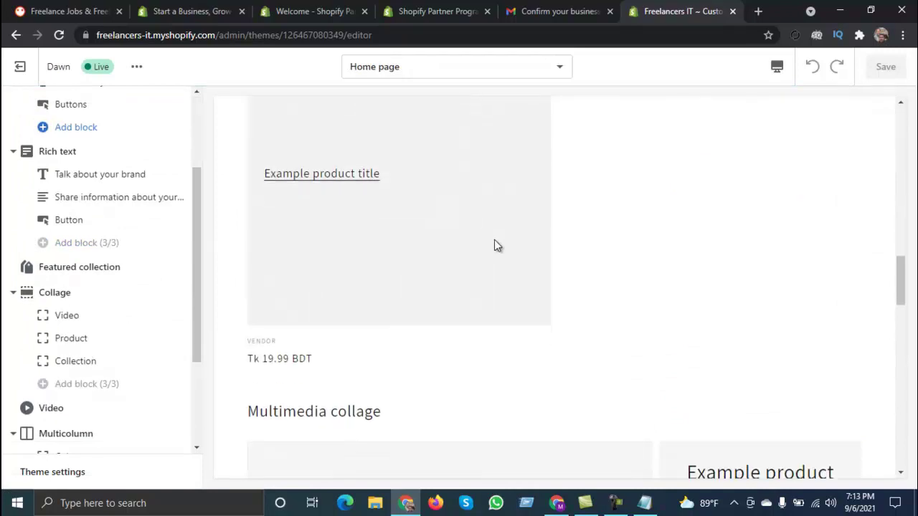
scroll(502, 237, "down", 3)
scroll(502, 215, "up", 4)
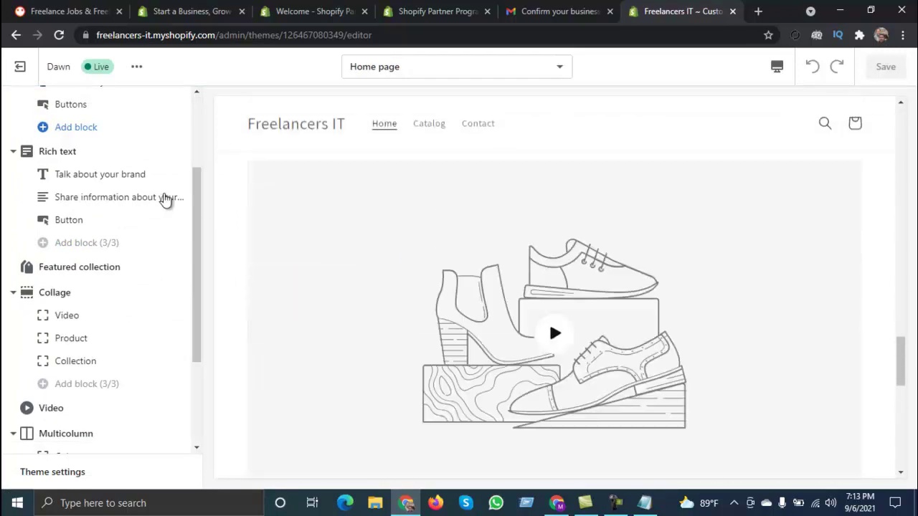
scroll(170, 197, "up", 2)
left_click(20, 69)
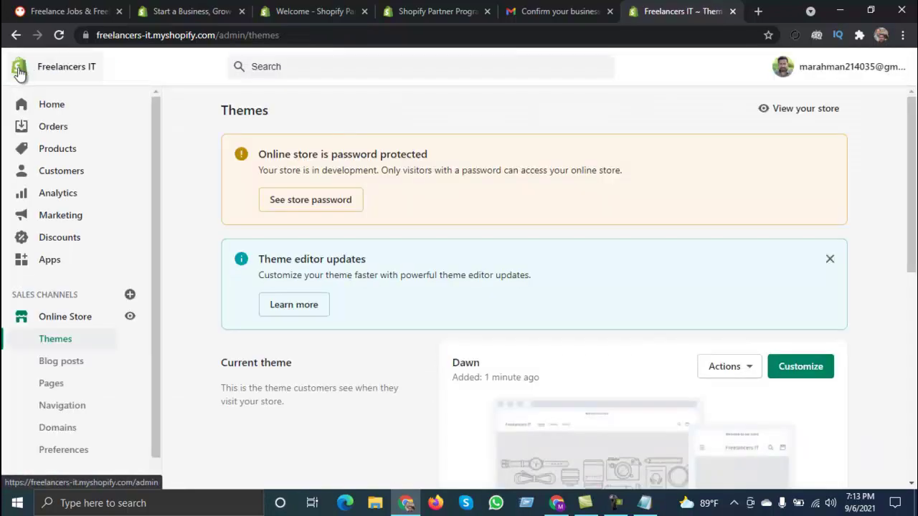
left_click(72, 150)
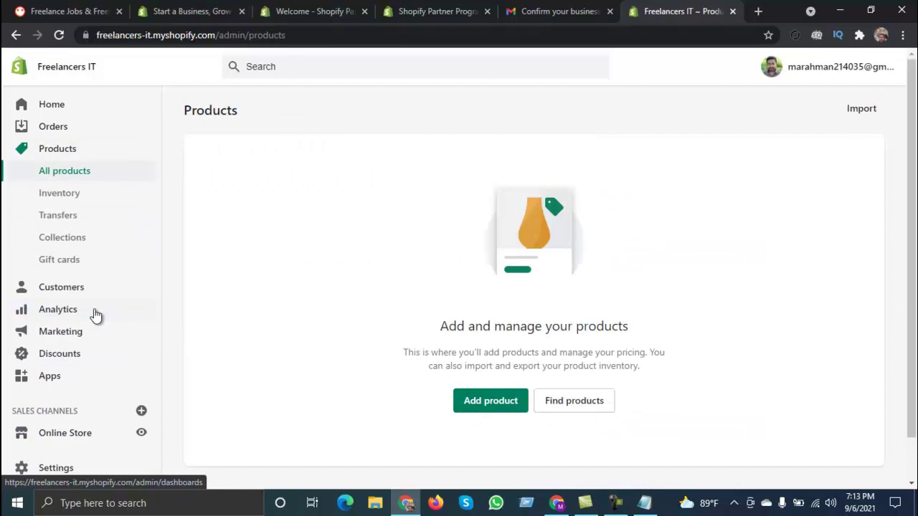
Step: Install Oberlo - Dropshipping App on the Freelancers IT store from the Shopify App Store
left_click(71, 380)
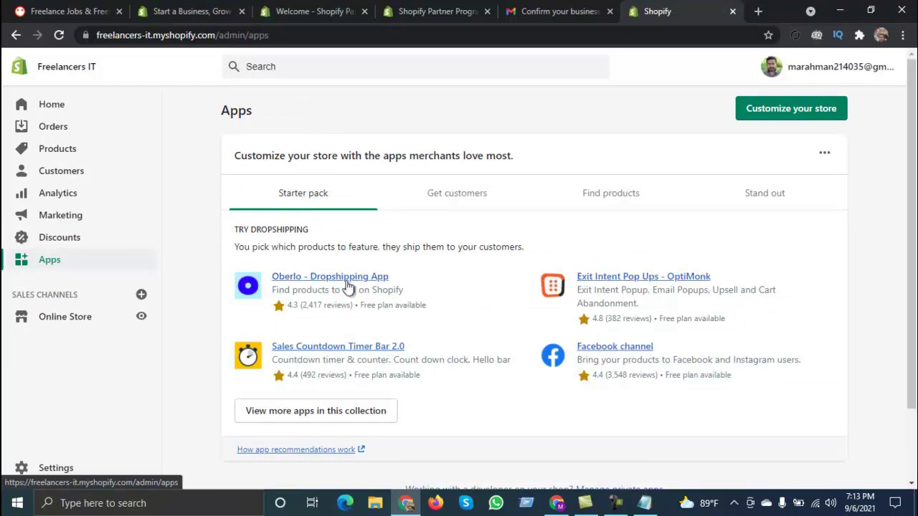
left_click(338, 278)
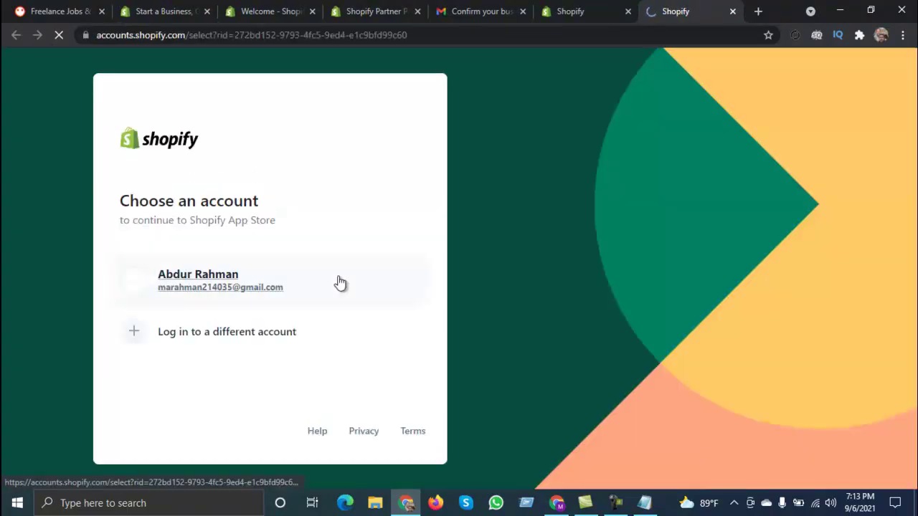
left_click(187, 286)
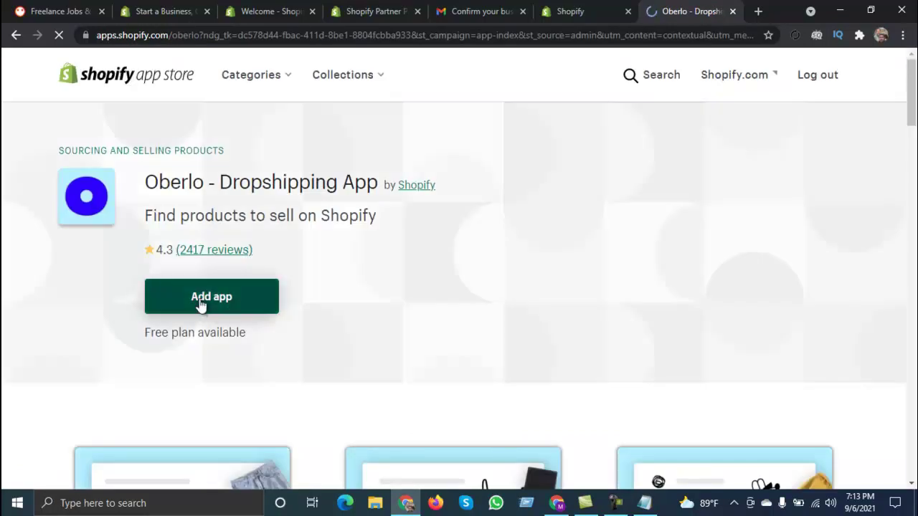
left_click(200, 305)
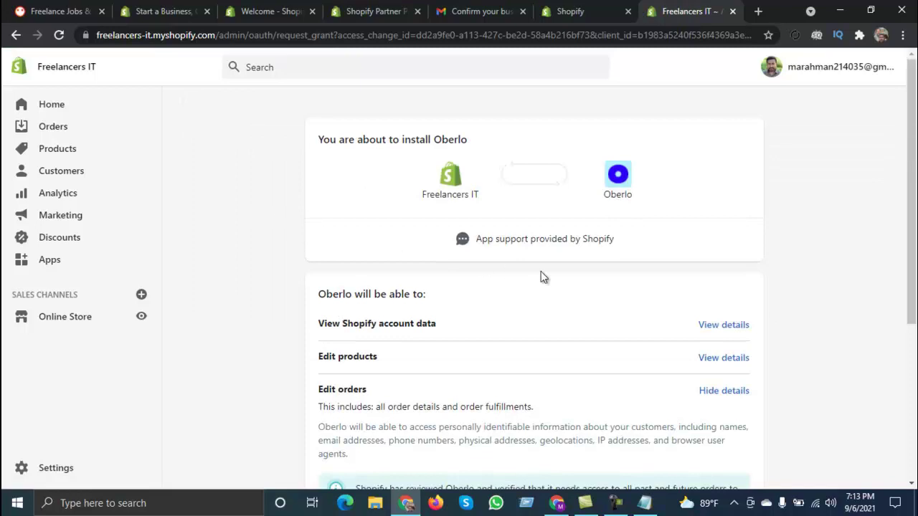
scroll(623, 300, "down", 4)
left_click(717, 397)
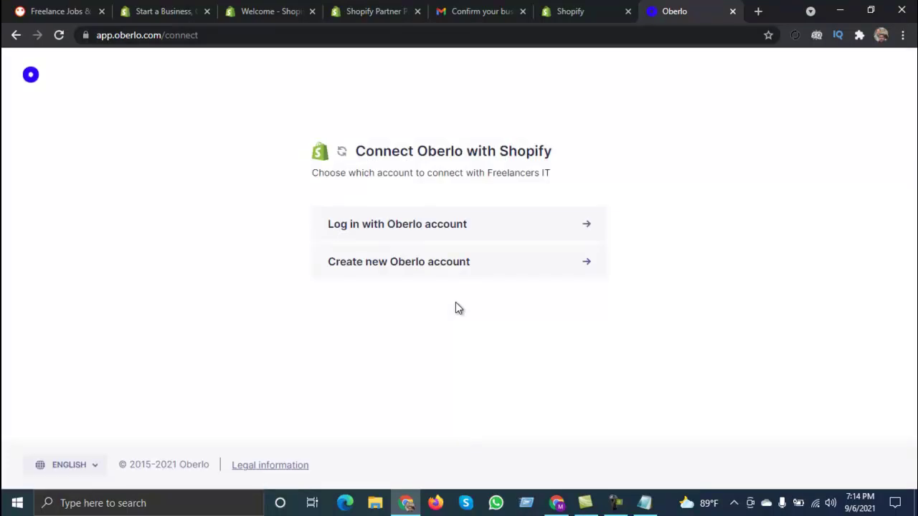
Step: Try logging in to Oberlo with the saved email and the pasted password
left_click(418, 231)
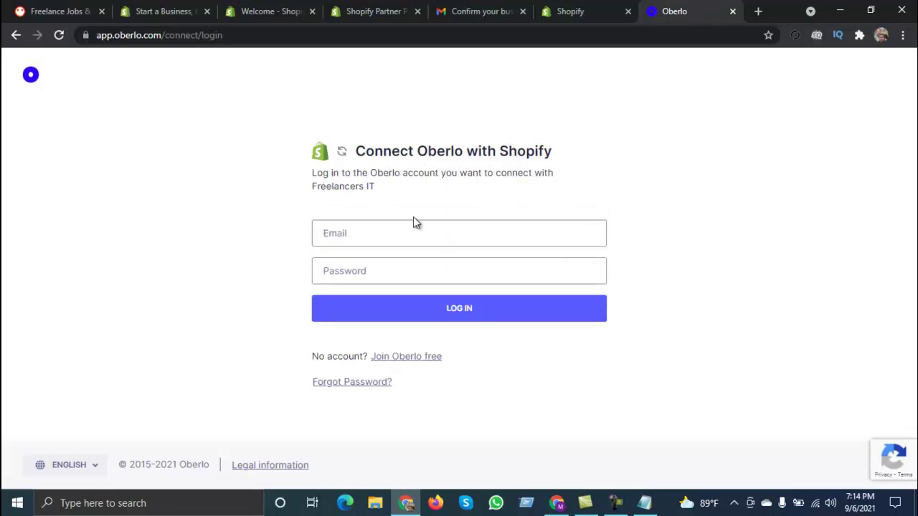
left_click(350, 233)
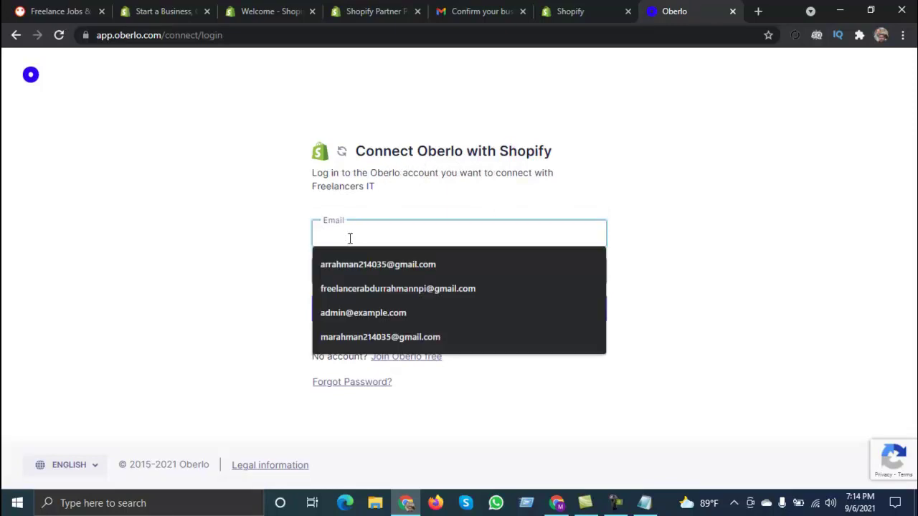
key("Down")
key("Down")
key("Down")
key("Down")
key("Return")
left_click(351, 276)
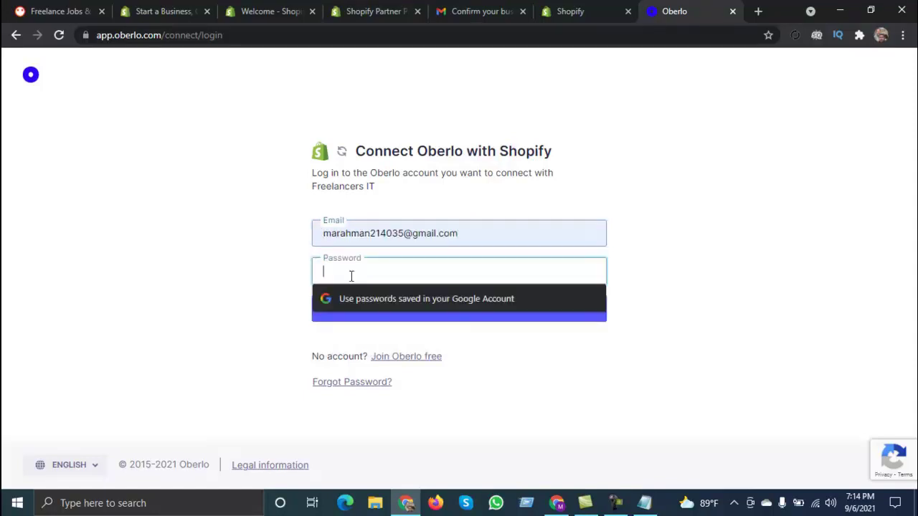
key("ctrl+v")
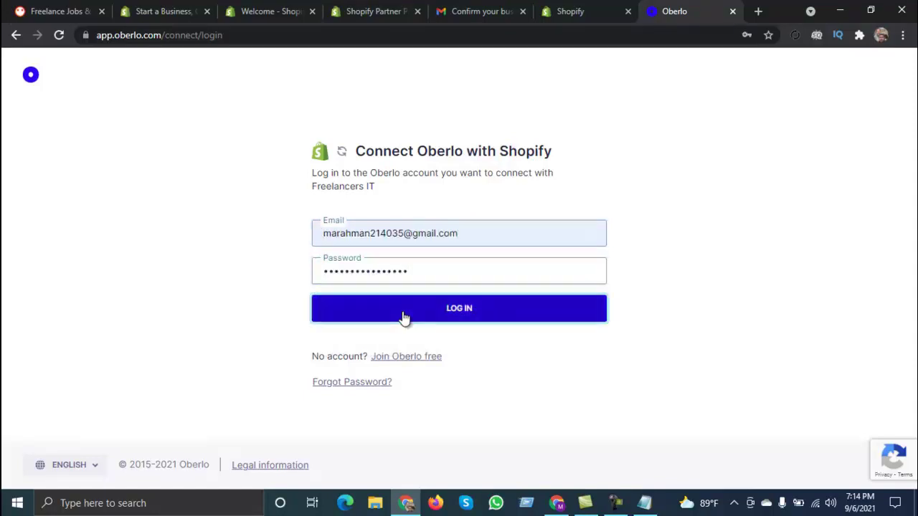
left_click(403, 314)
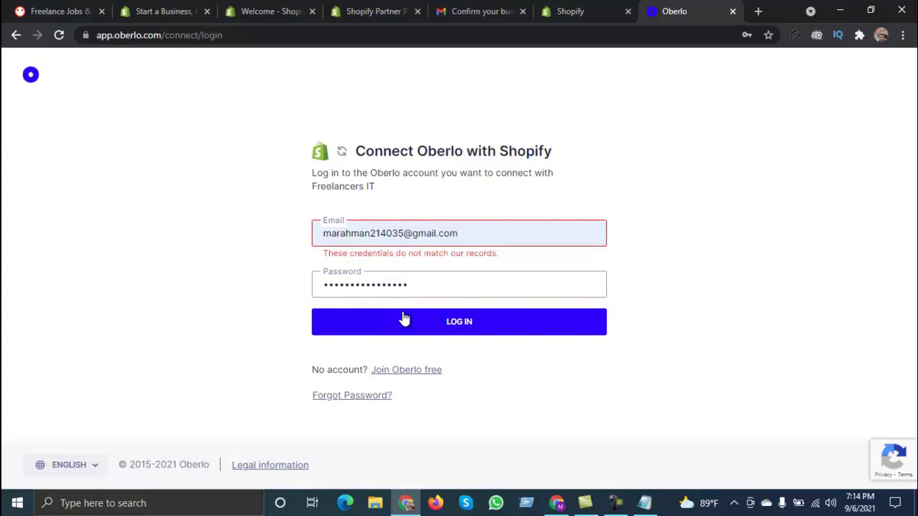
Step: Create a free Oberlo account, adding a number to the password after the first attempt fails
left_click(400, 377)
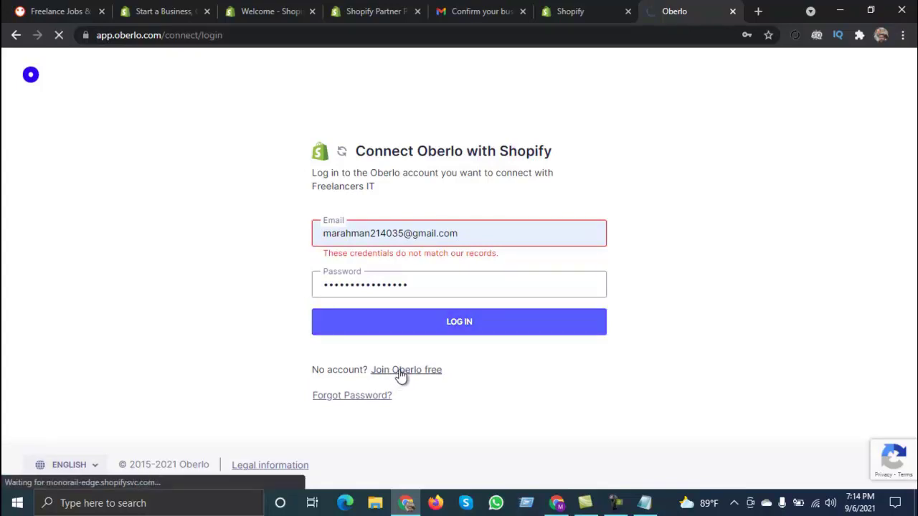
left_click(356, 218)
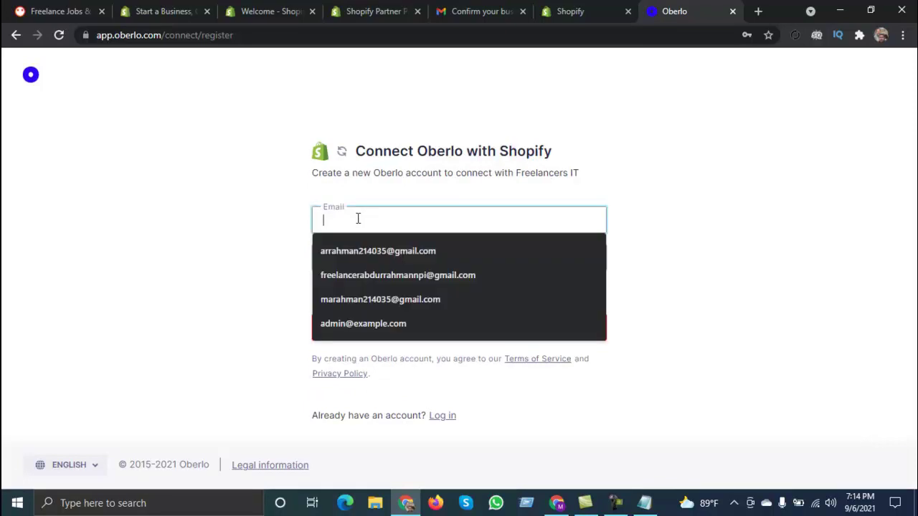
left_click(357, 300)
left_click(362, 256)
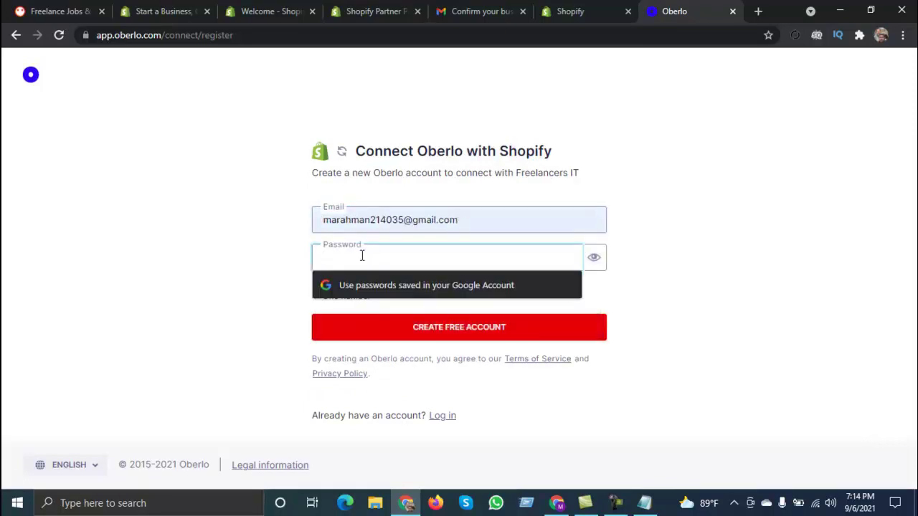
key("ctrl+v")
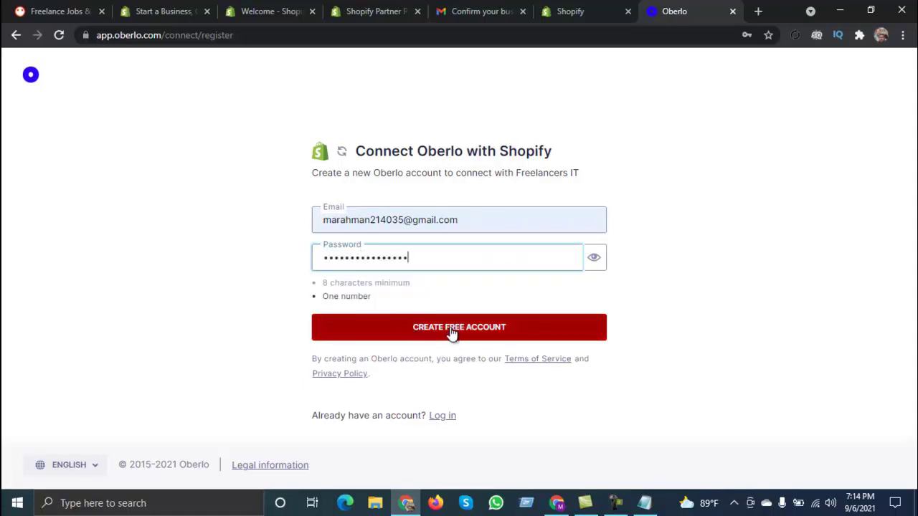
left_click(452, 327)
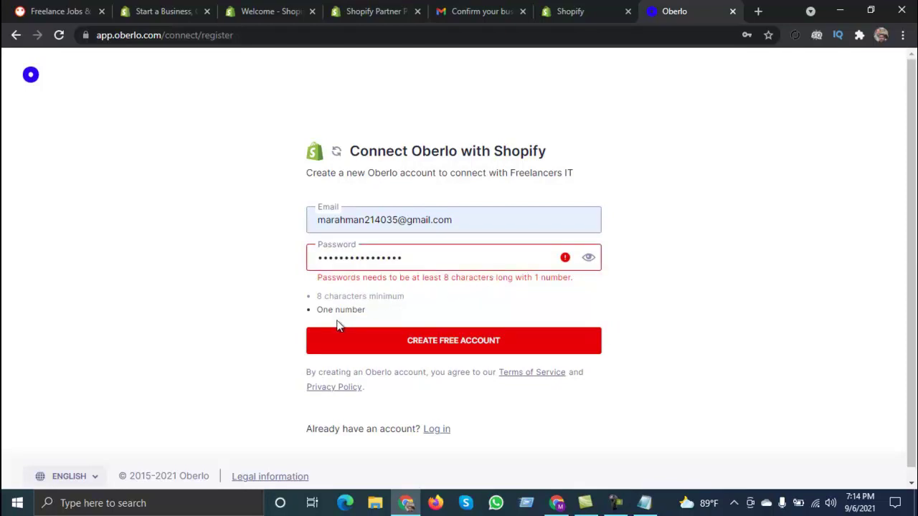
left_click(588, 257)
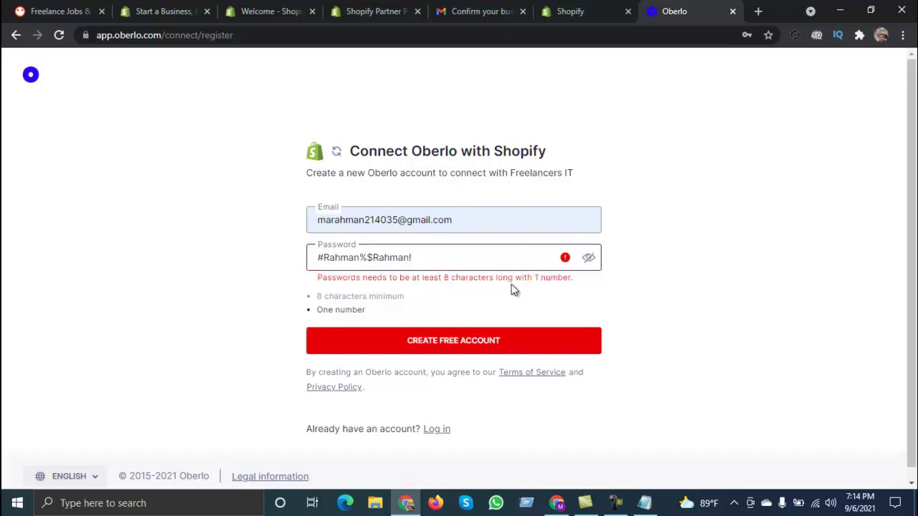
left_click(362, 259)
type("1")
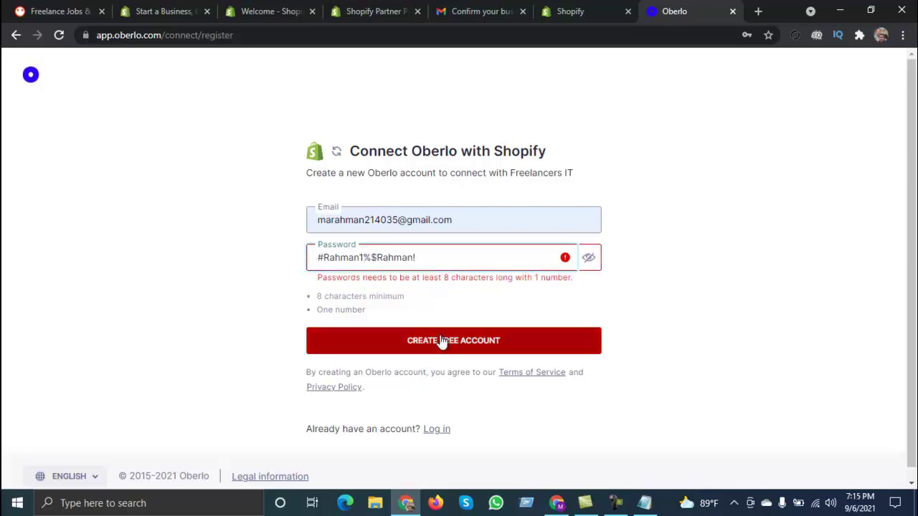
left_click(442, 341)
Step: Copy the new Oberlo password and go to the end of the notes in Notepad
triple_click(382, 257)
key("ctrl+c")
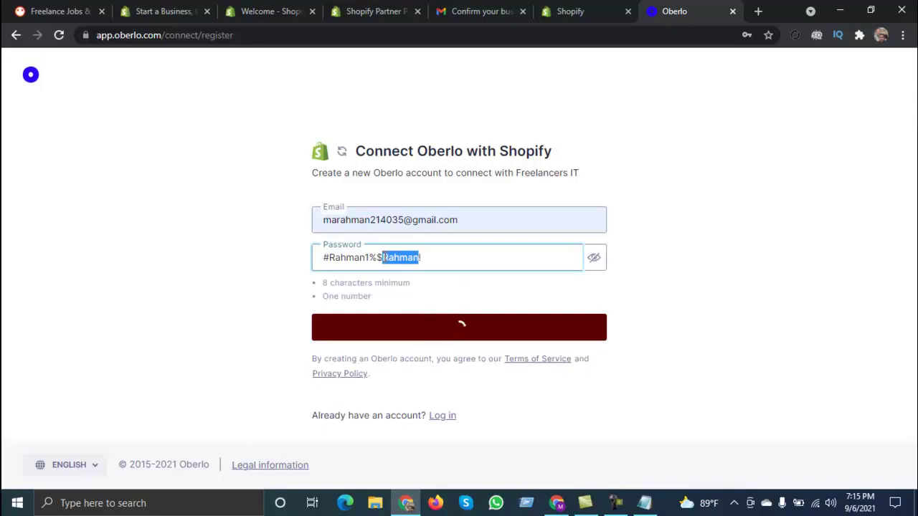
left_click(644, 502)
left_click(138, 176)
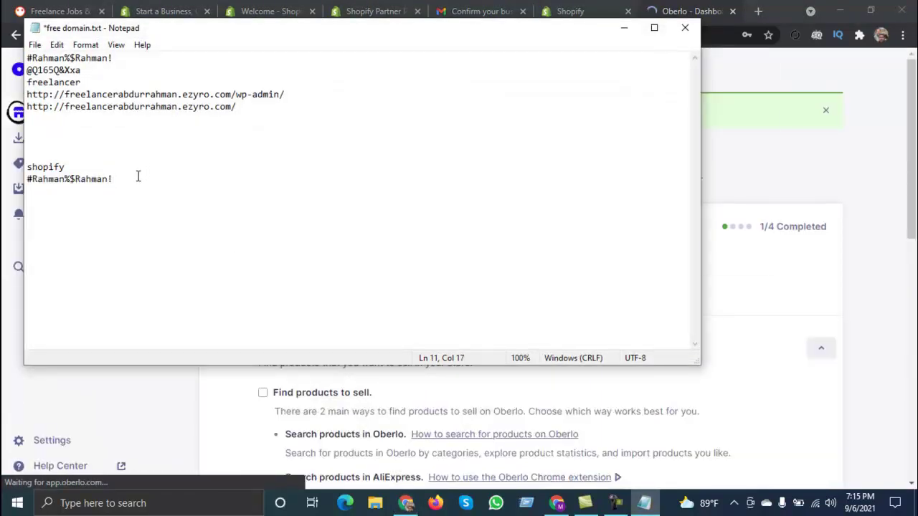
Step: Add an 'oberlo' line with the new password beneath it to free domain.txt, save, and minimize Notepad
key("Return")
key("Return")
type("oberl")
key("Return")
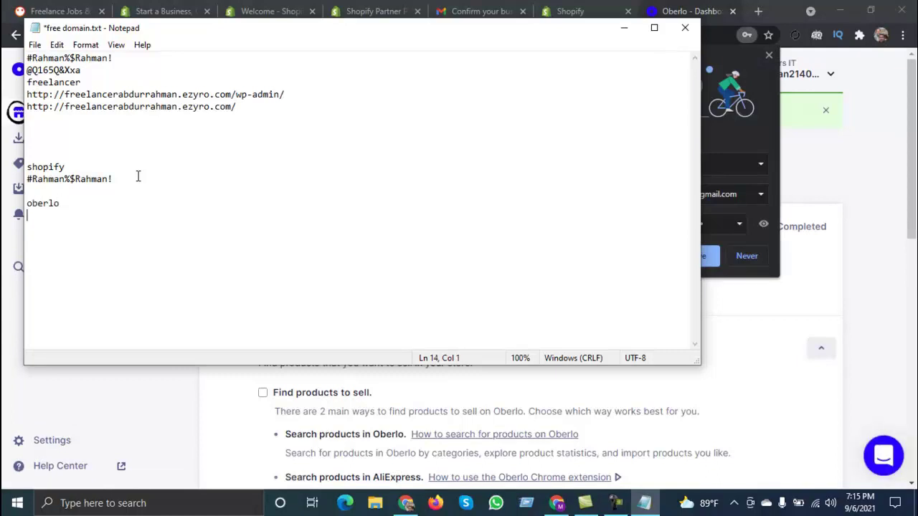
key("ctrl+v")
key("ctrl+s")
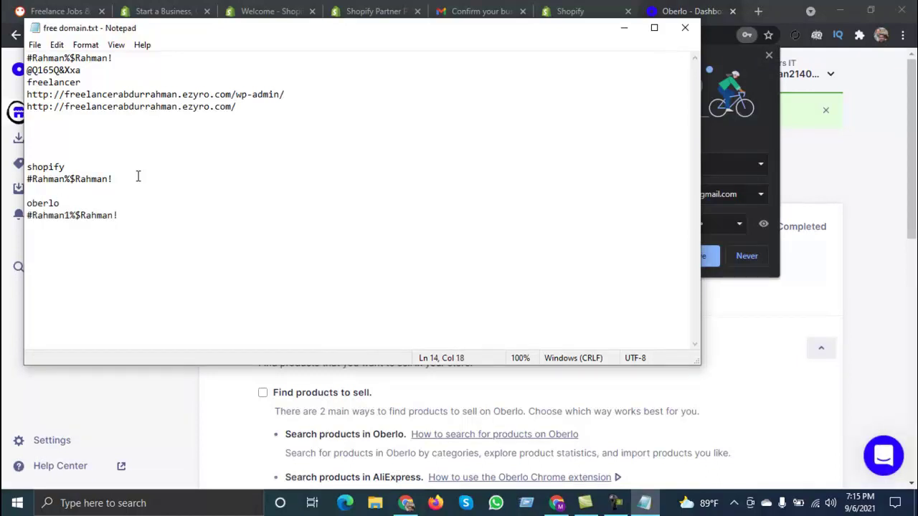
left_click(624, 28)
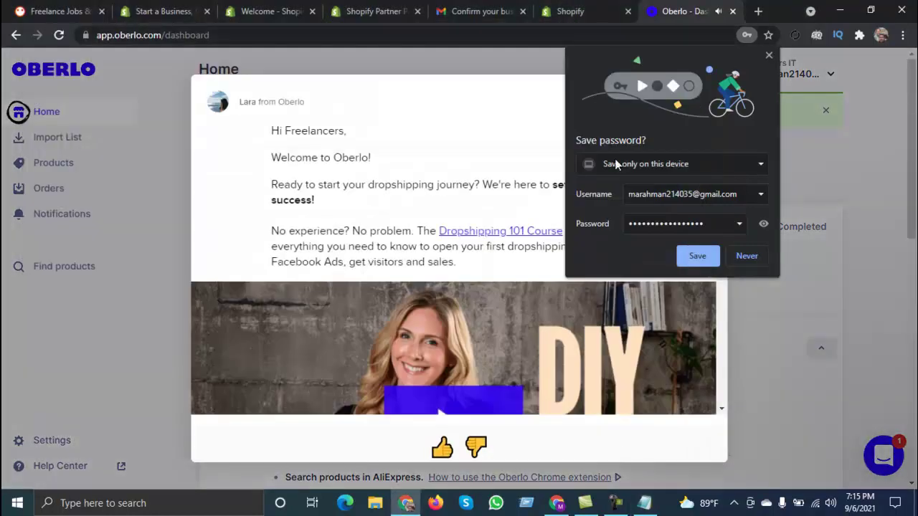
Step: Dismiss the password and welcome popups, open Oberlo's empty Import List, then return to Shopify admin
left_click(738, 256)
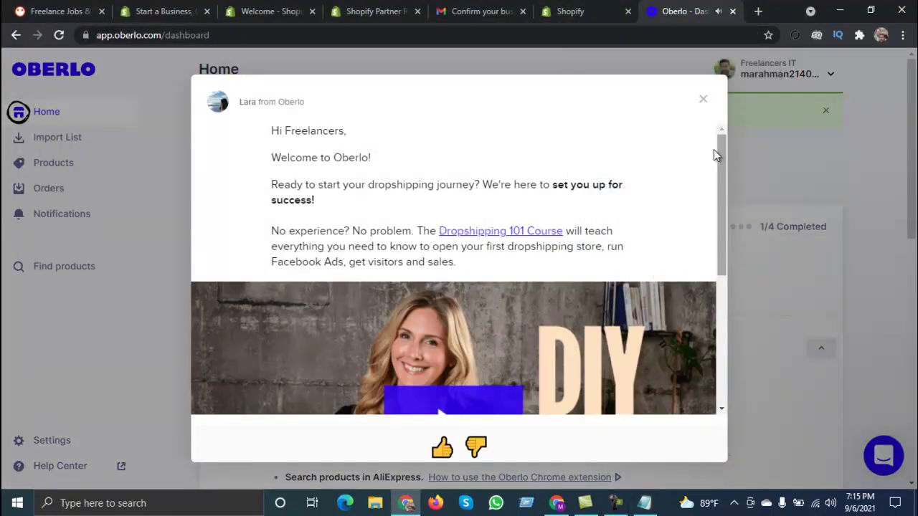
left_click(704, 101)
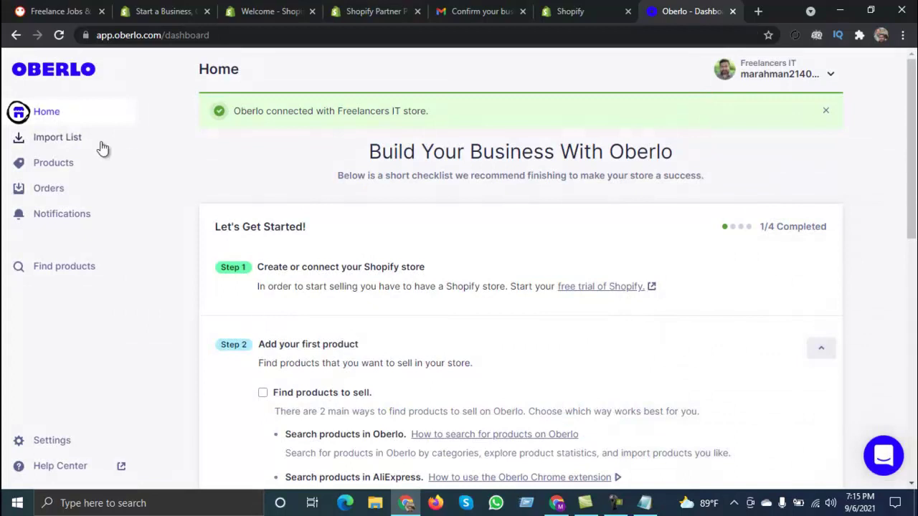
scroll(506, 266, "down", 6)
scroll(361, 266, "down", 2)
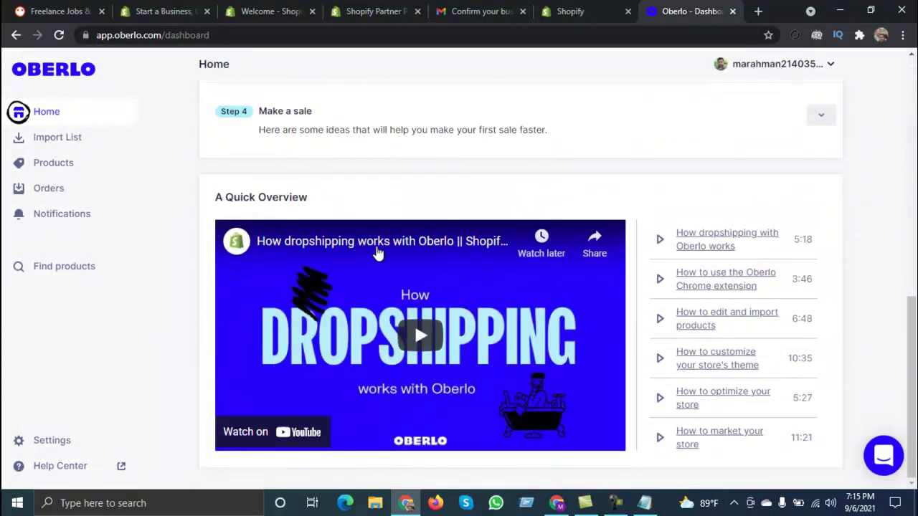
scroll(545, 255, "up", 8)
scroll(530, 256, "up", 1)
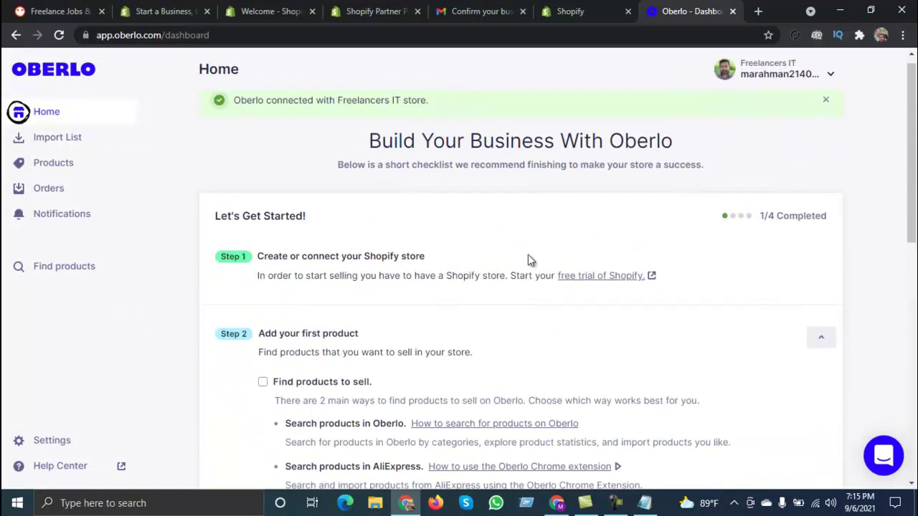
left_click(73, 143)
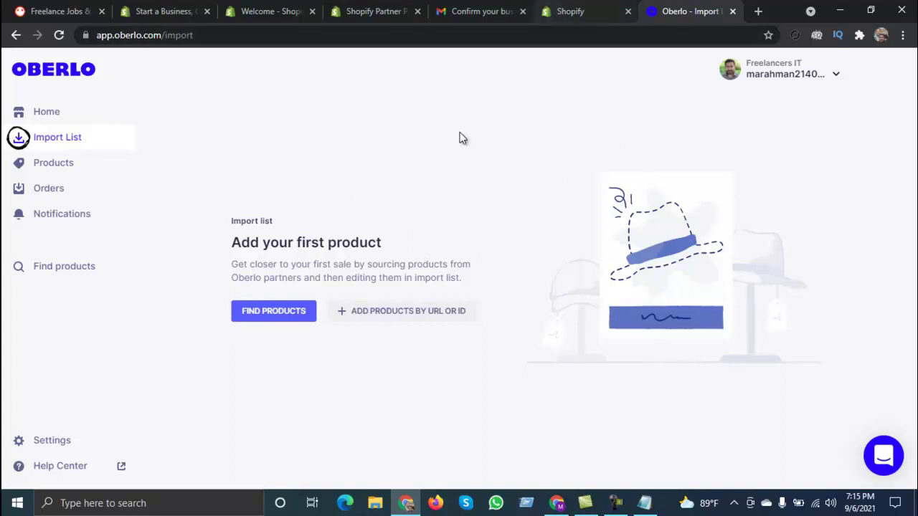
left_click(573, 11)
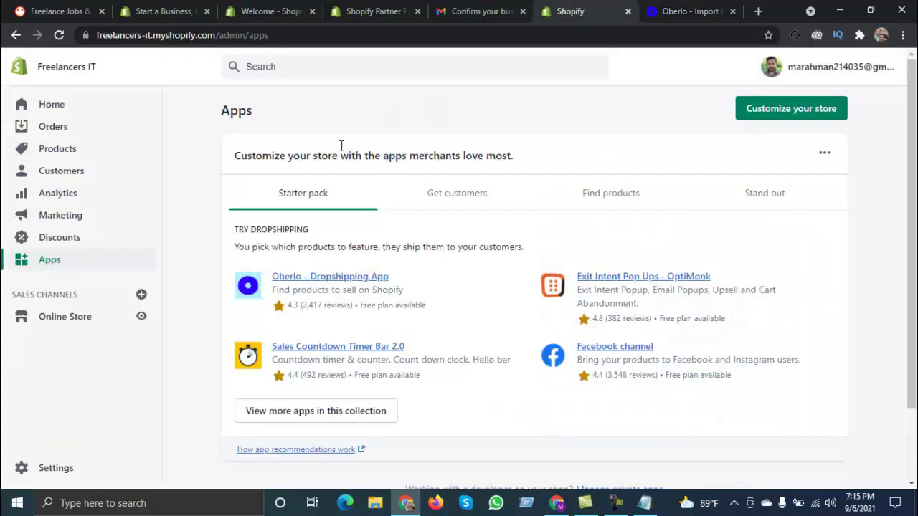
Step: Start a new product titled 'hello' with the description 'hello'
left_click(56, 152)
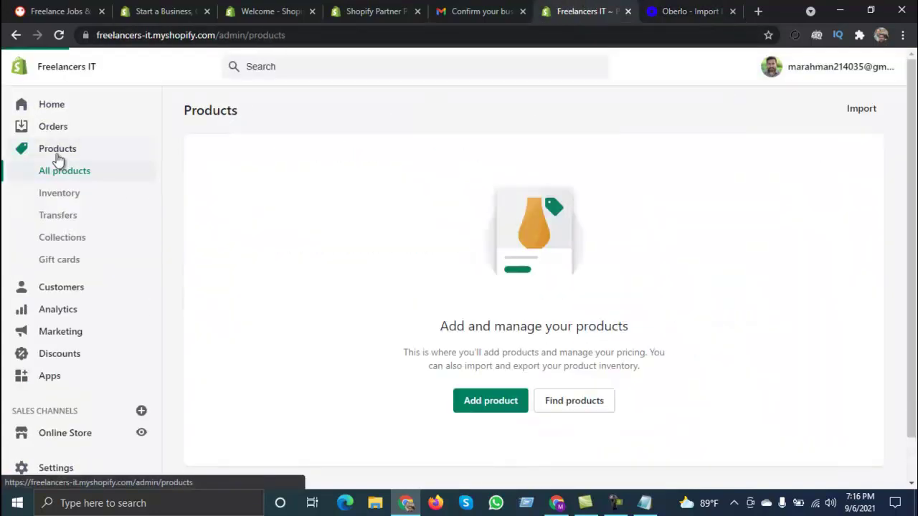
left_click(488, 403)
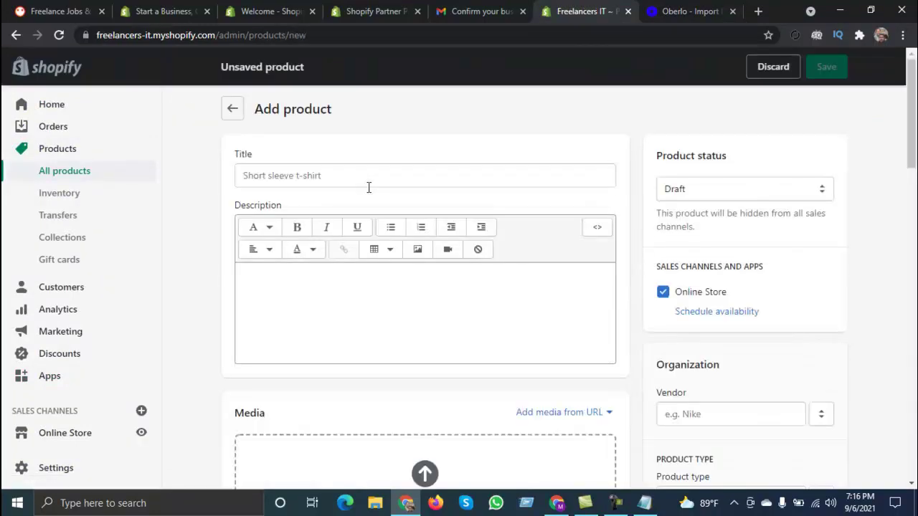
left_click(274, 174)
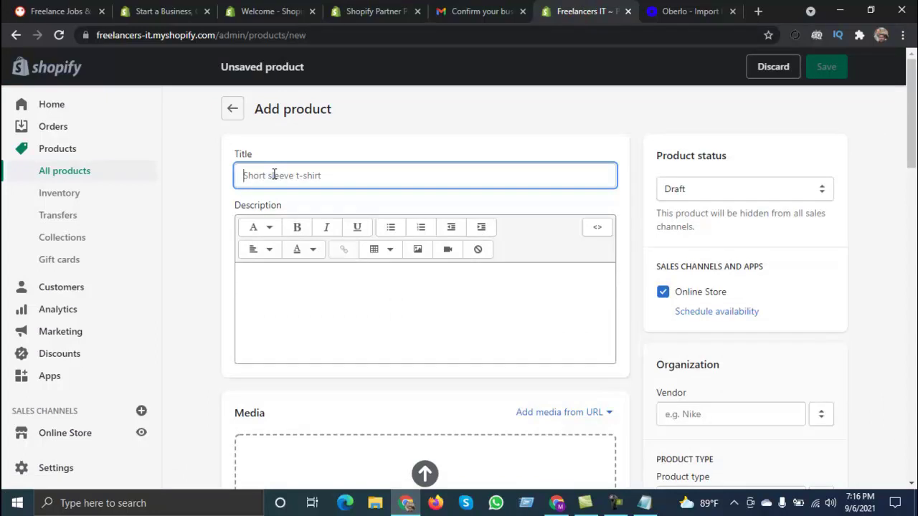
type("hello")
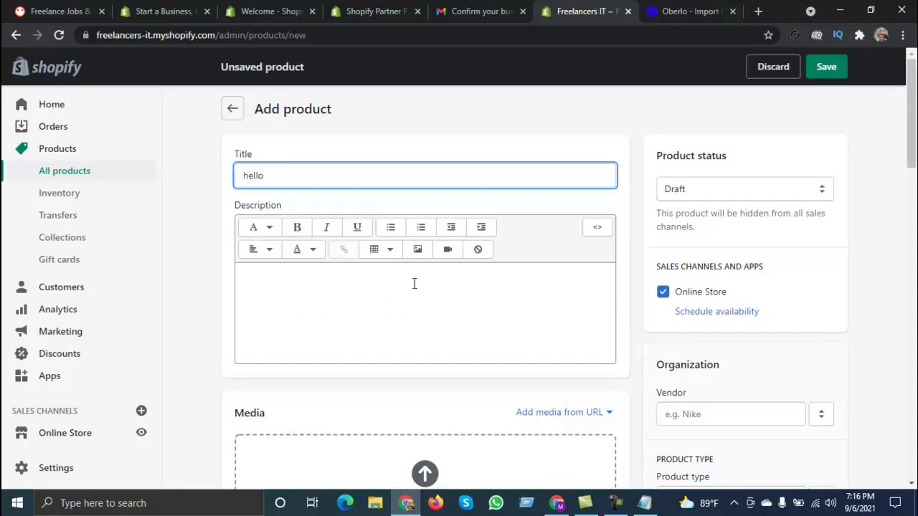
left_click(322, 304)
type("hello")
Step: Upload the car photo from the Downloads folder as the product image
scroll(438, 334, "down", 2)
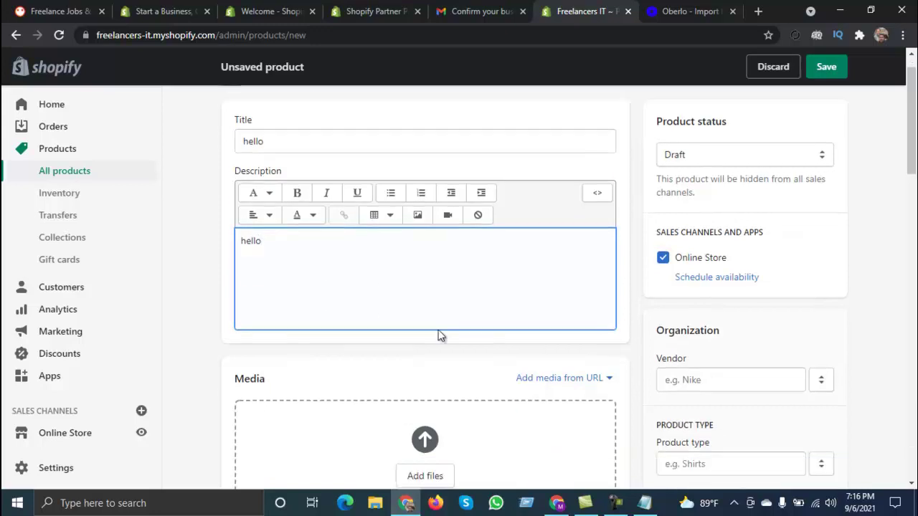
left_click(413, 378)
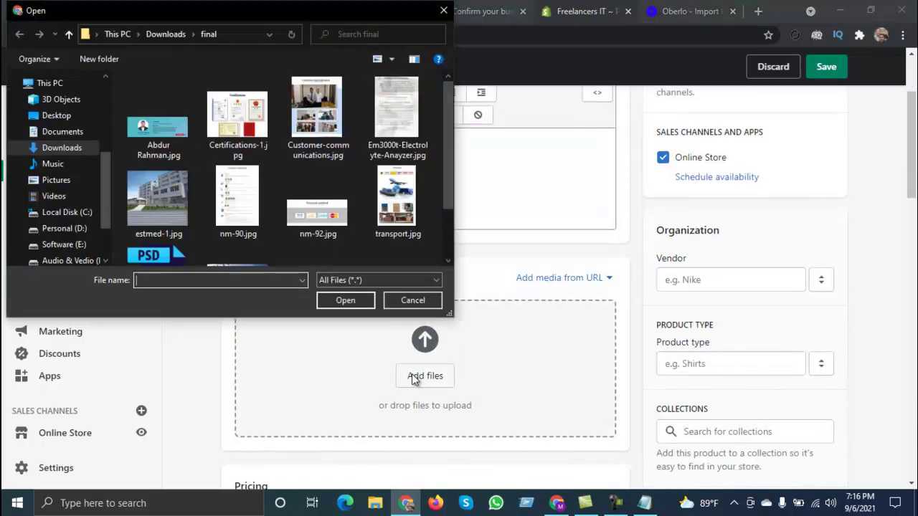
scroll(290, 208, "down", 1)
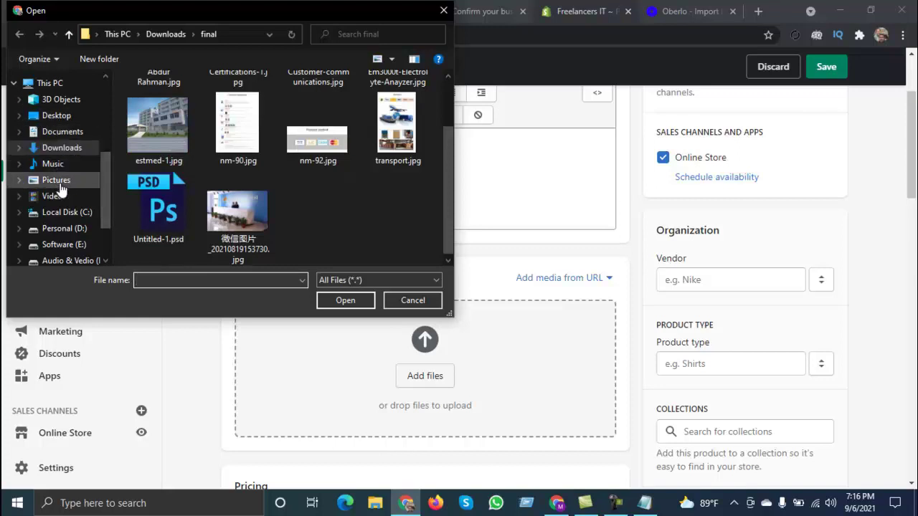
left_click(58, 150)
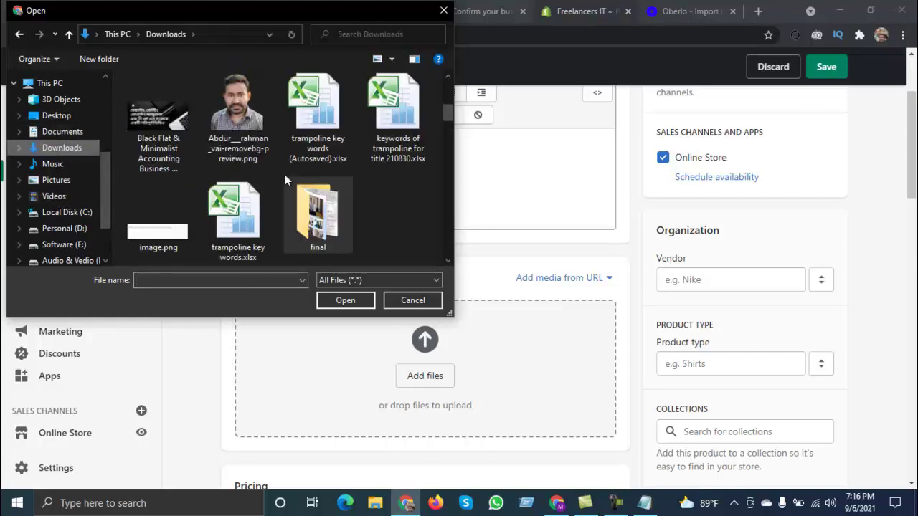
scroll(305, 194, "down", 6)
scroll(306, 207, "down", 8)
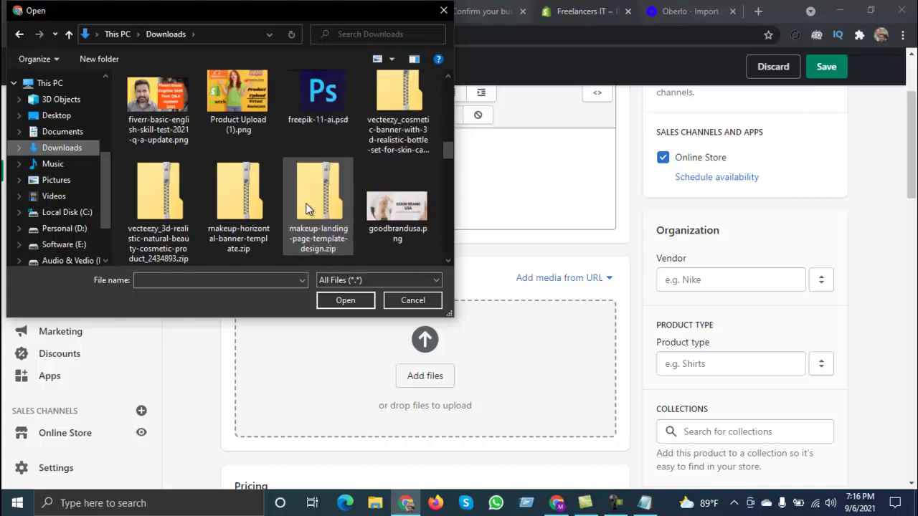
scroll(307, 207, "down", 3)
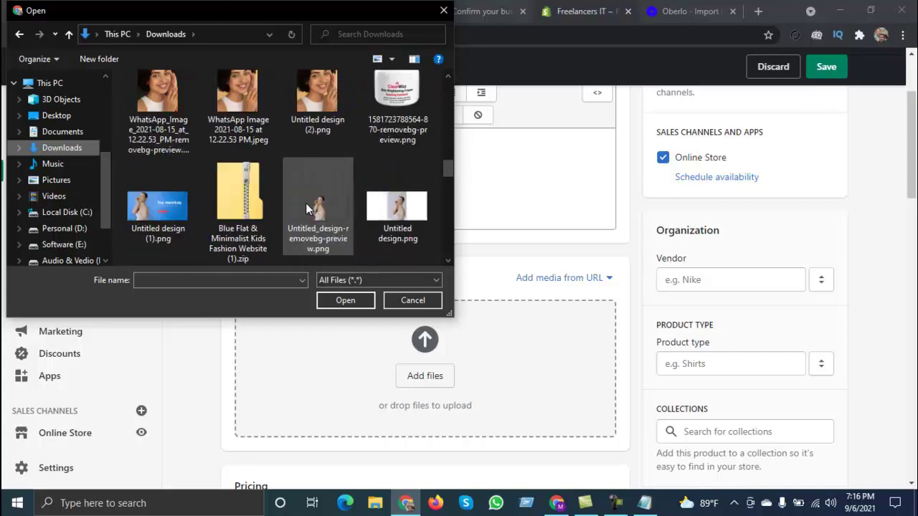
scroll(306, 208, "down", 5)
scroll(306, 203, "down", 4)
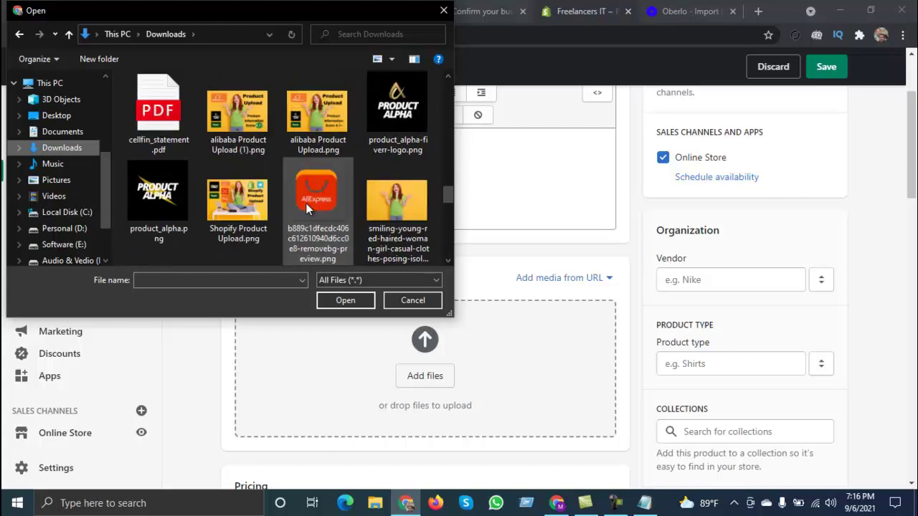
scroll(305, 203, "down", 6)
scroll(306, 208, "down", 2)
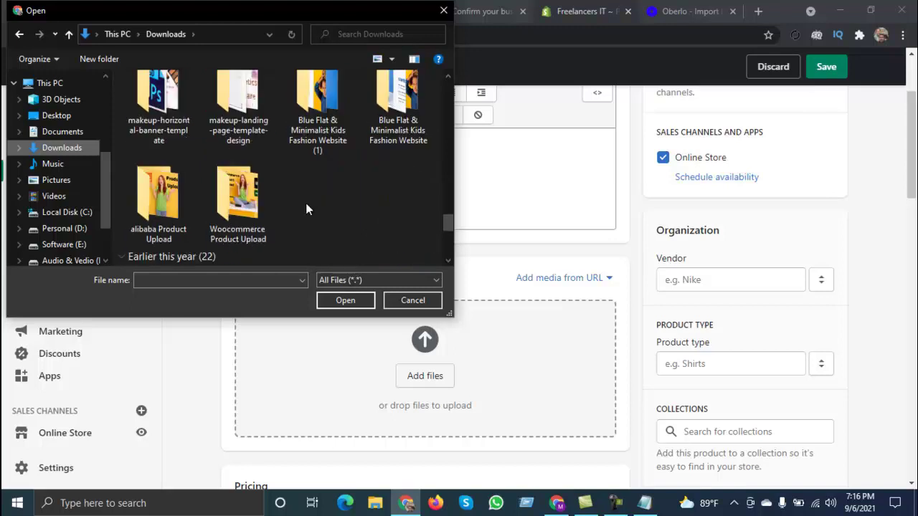
scroll(307, 208, "down", 6)
scroll(305, 203, "down", 1)
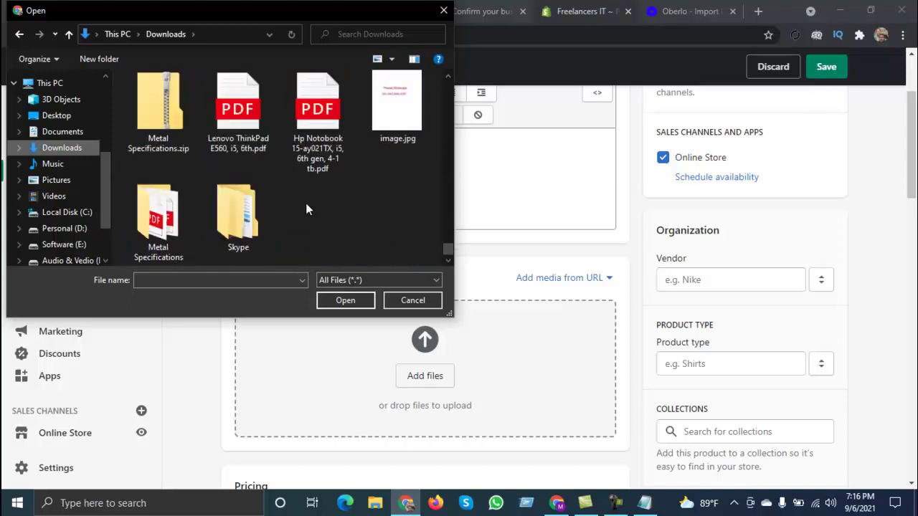
scroll(320, 162, "up", 2)
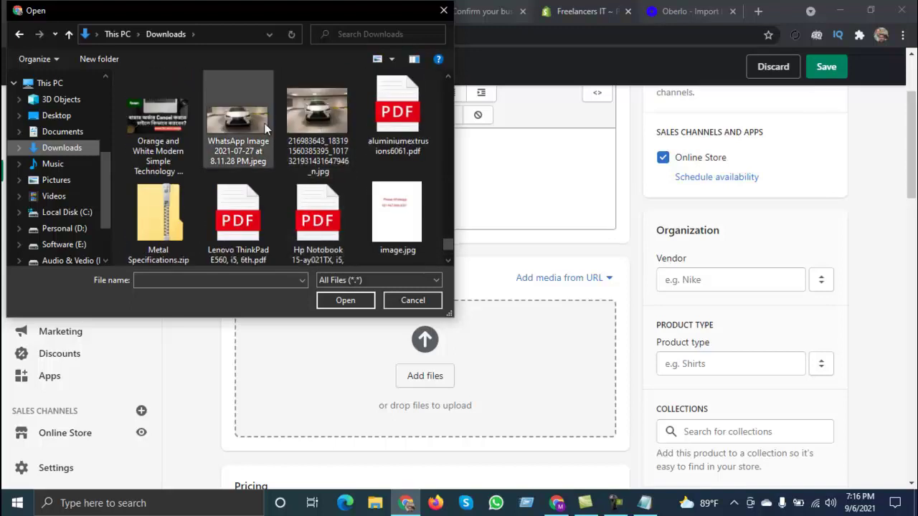
left_click(322, 162)
left_click(347, 301)
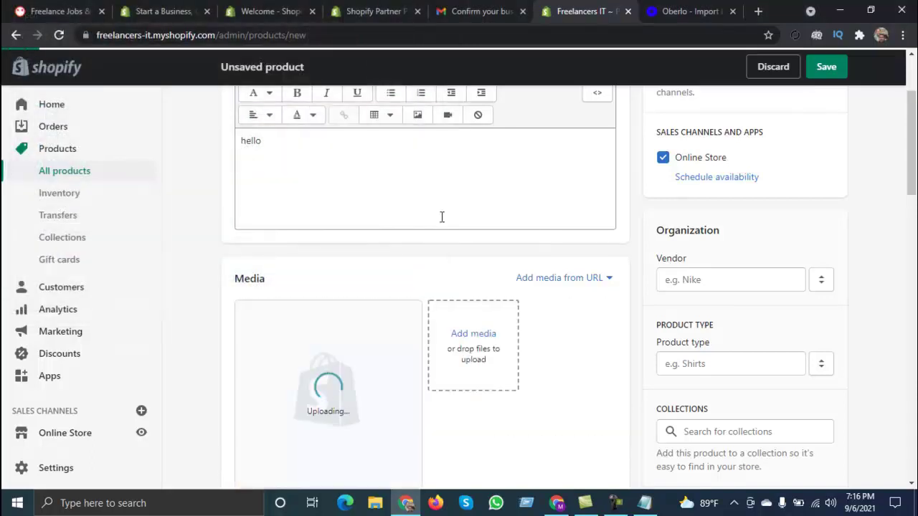
scroll(440, 215, "down", 5)
scroll(318, 256, "up", 1)
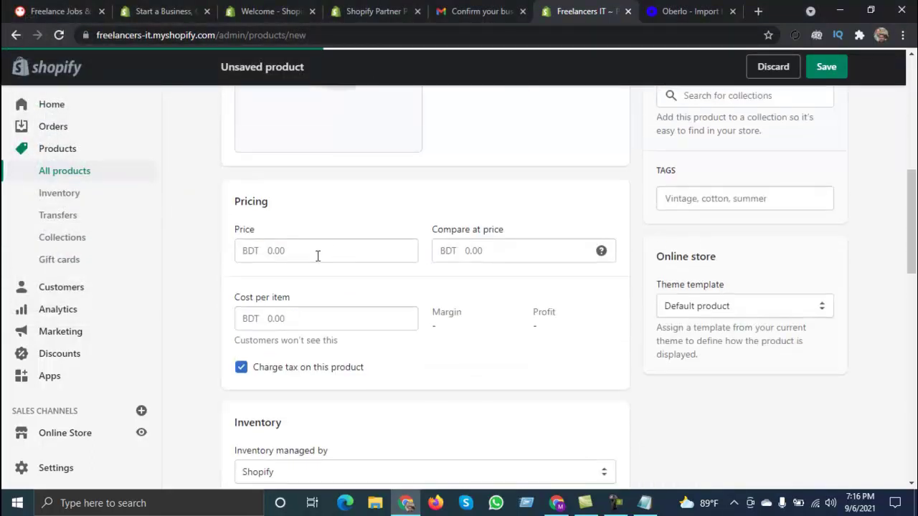
Step: Set the price to 200 BDT and save the hello product
left_click(289, 251)
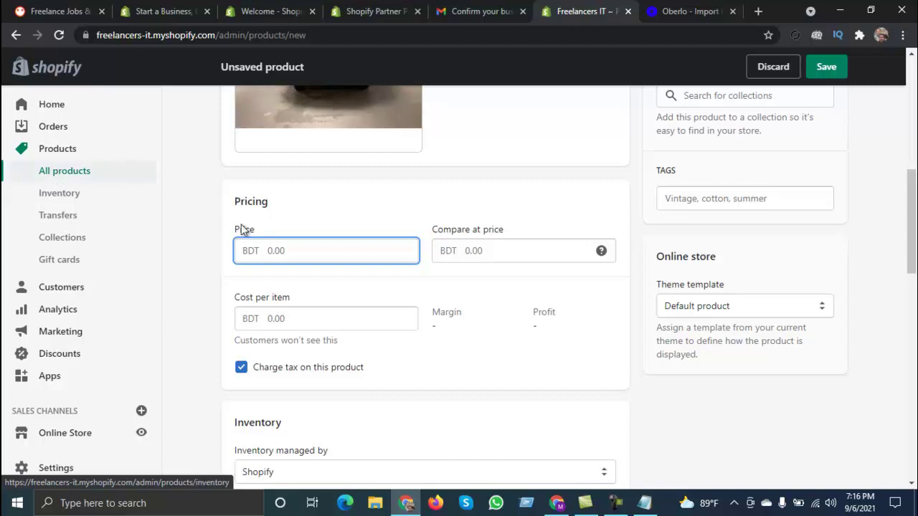
type("200")
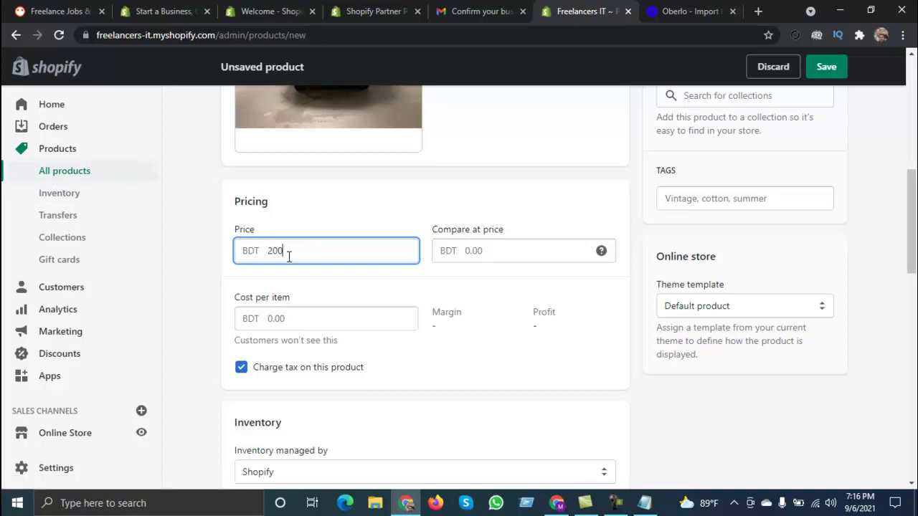
scroll(344, 287, "down", 10)
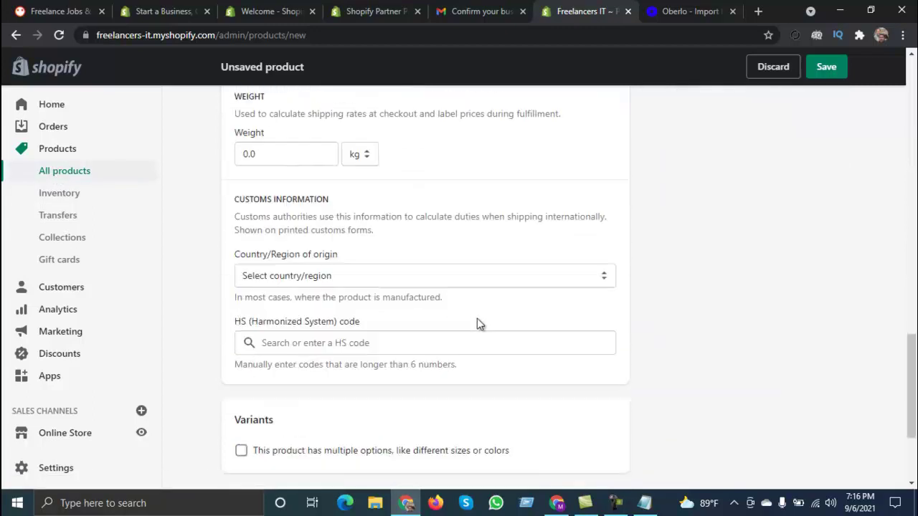
left_click(829, 66)
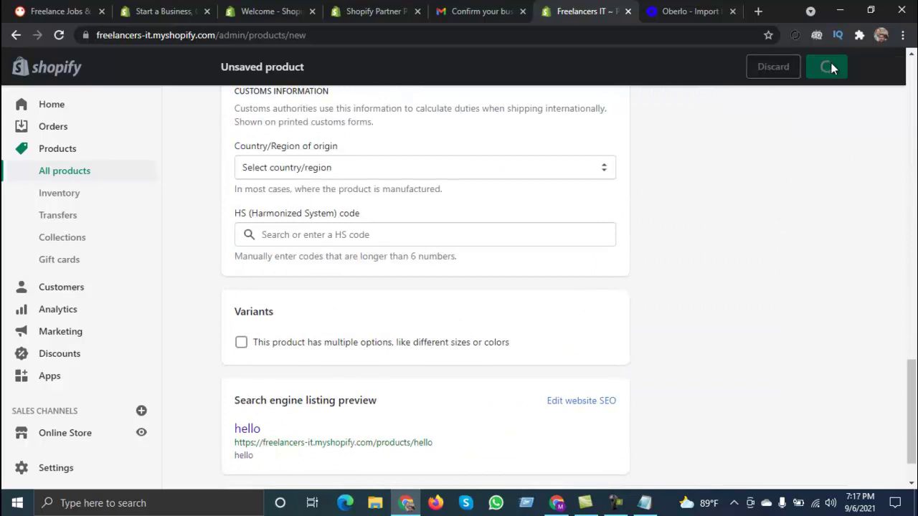
Step: Open the draft products list in a new tab and check hello's sales channels
scroll(692, 267, "up", 15)
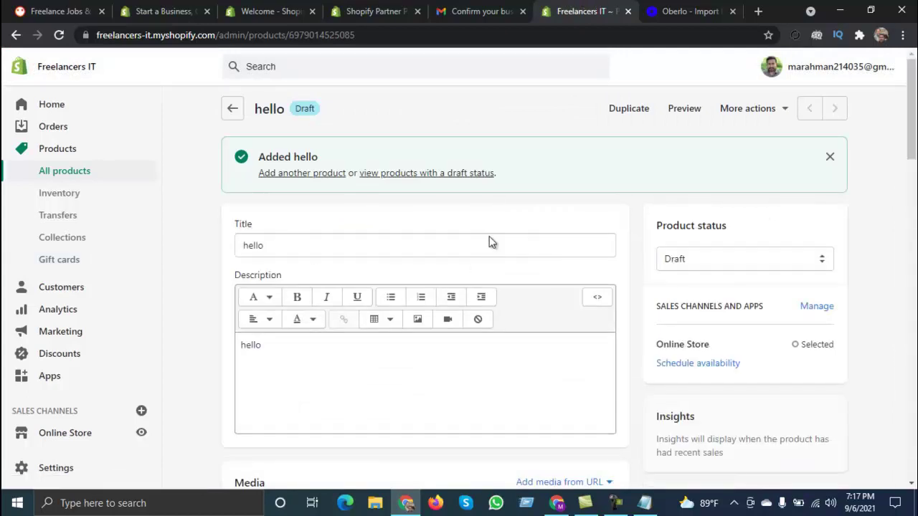
right_click(401, 174)
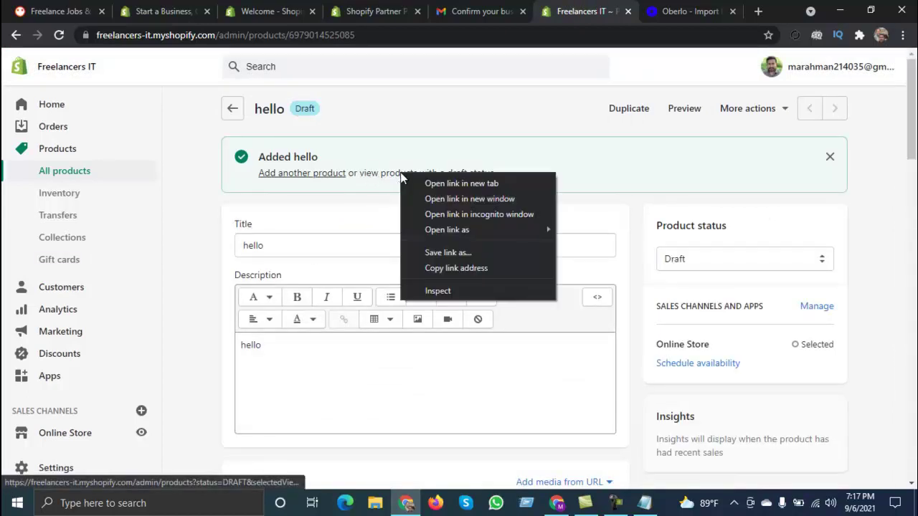
left_click(430, 184)
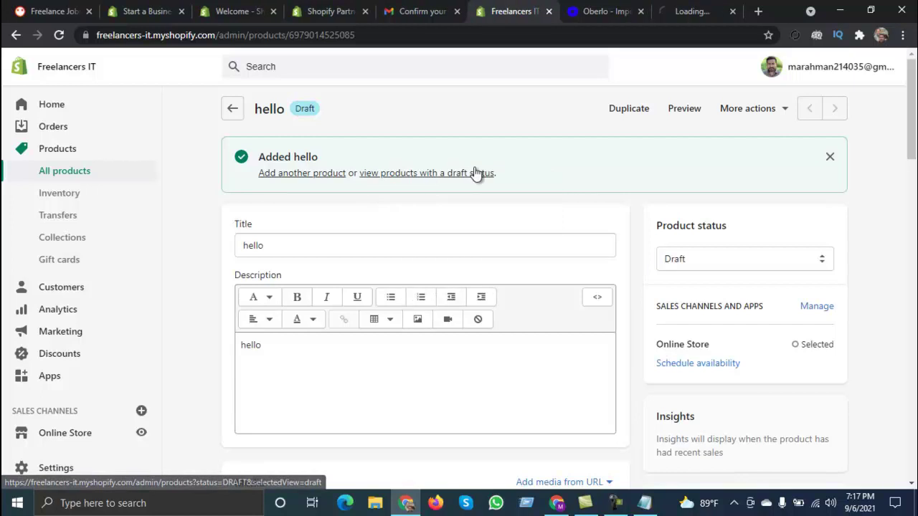
left_click(699, 8)
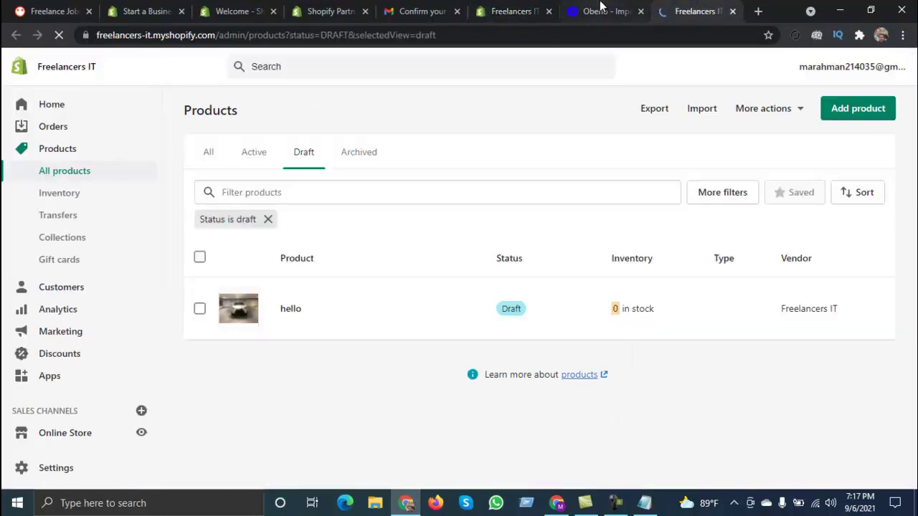
left_click(586, 10)
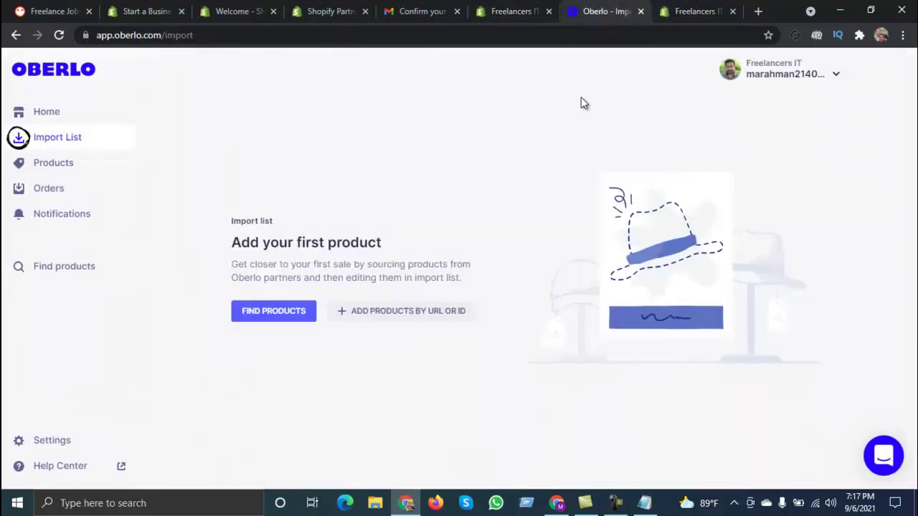
left_click(688, 11)
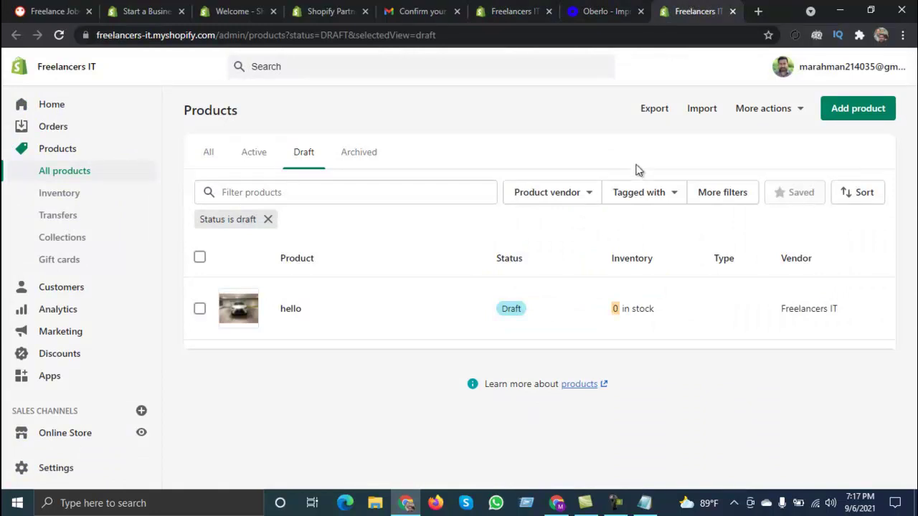
left_click(532, 309)
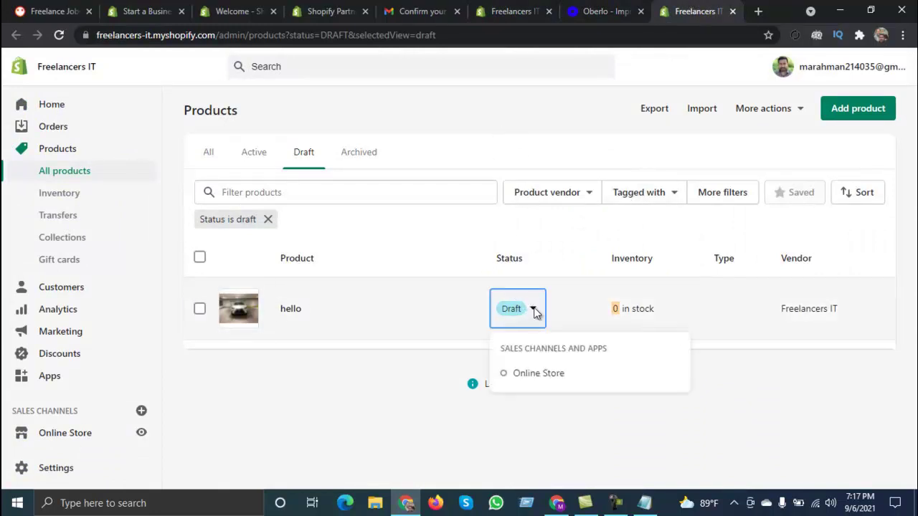
left_click(517, 10)
Step: Set hello's status to Active, save it, and open its Online Store preview
left_click(714, 266)
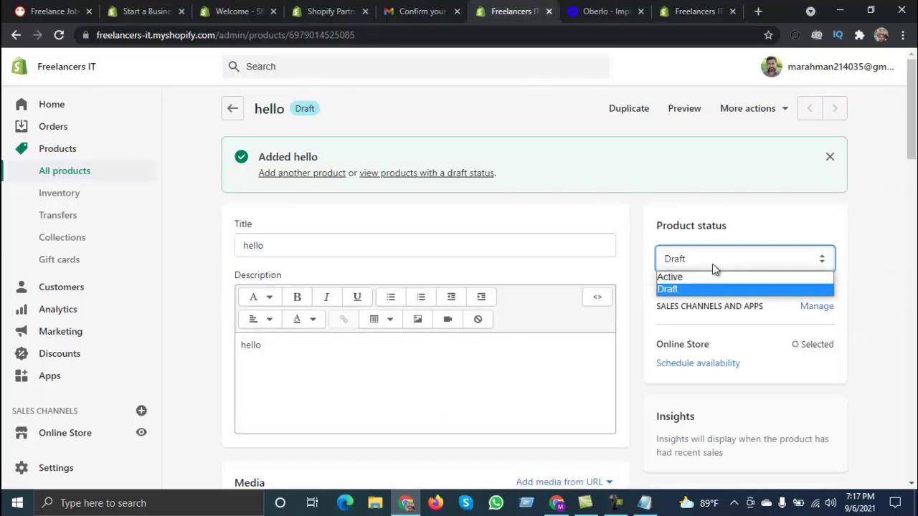
left_click(710, 275)
left_click(825, 70)
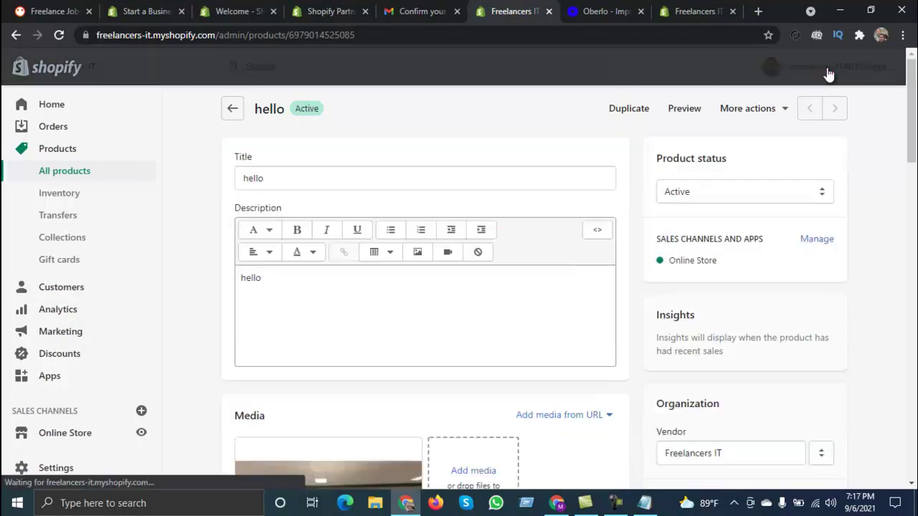
left_click(682, 9)
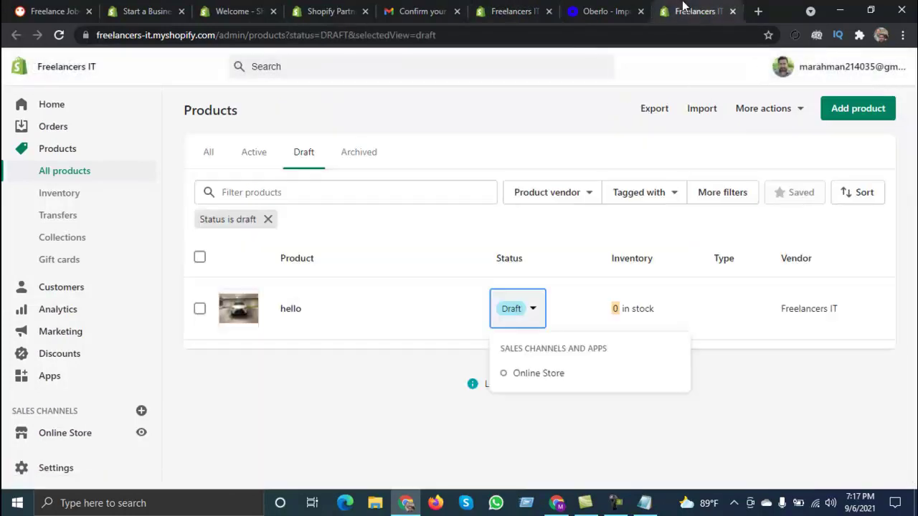
left_click(294, 312)
left_click(318, 311)
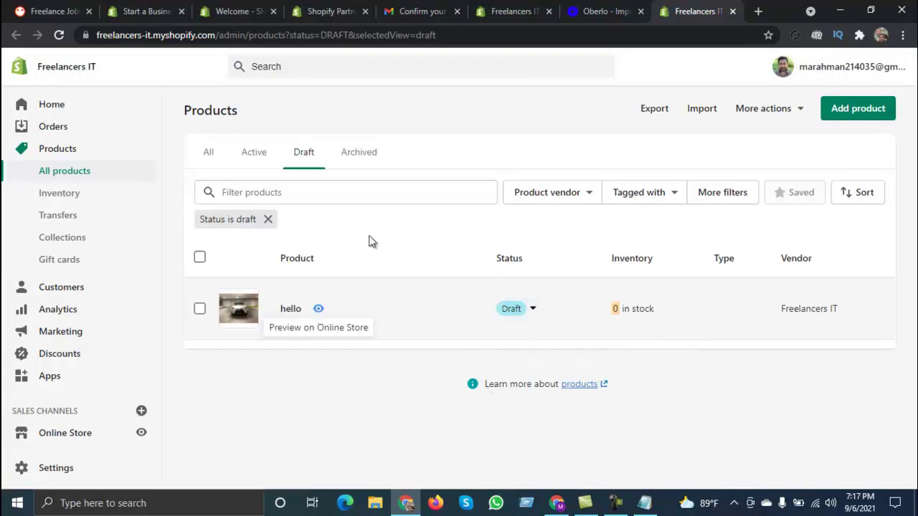
left_click(456, 11)
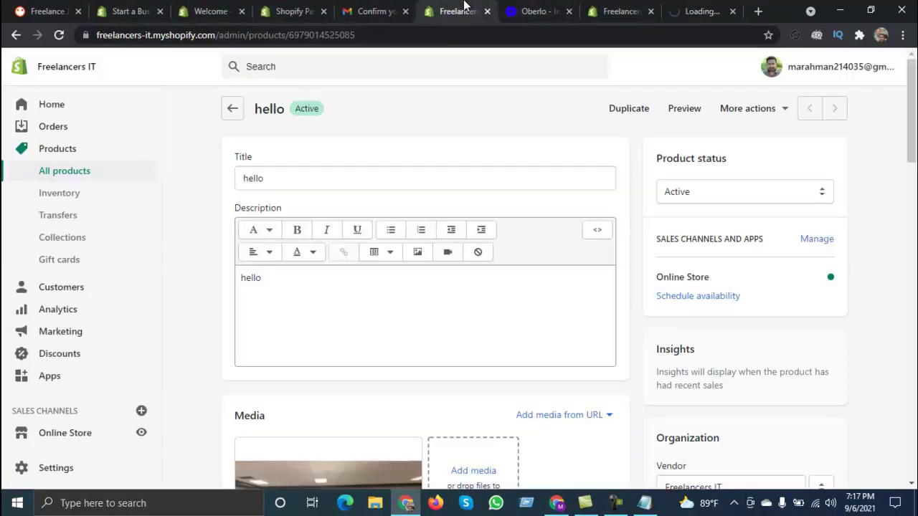
left_click(683, 111)
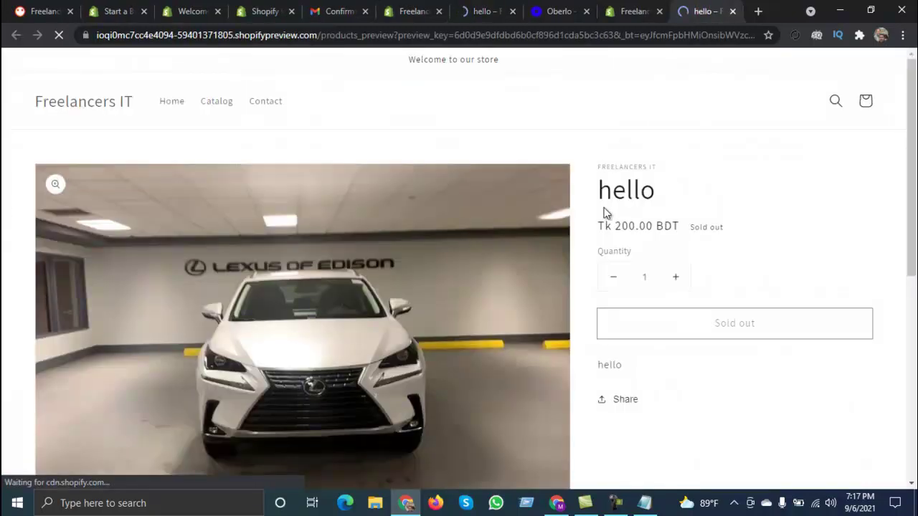
Step: Scroll through the Dawn preview of hello, then close the extra preview tab
scroll(307, 221, "down", 3)
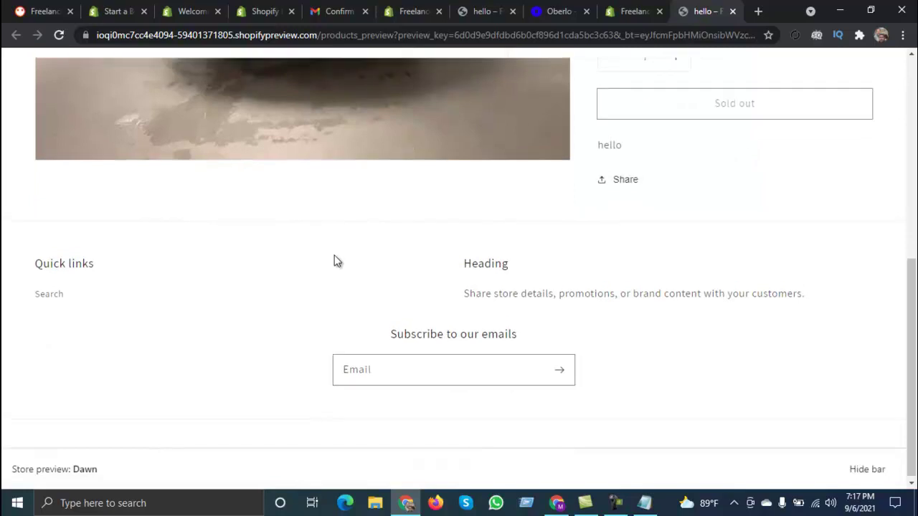
scroll(337, 261, "up", 3)
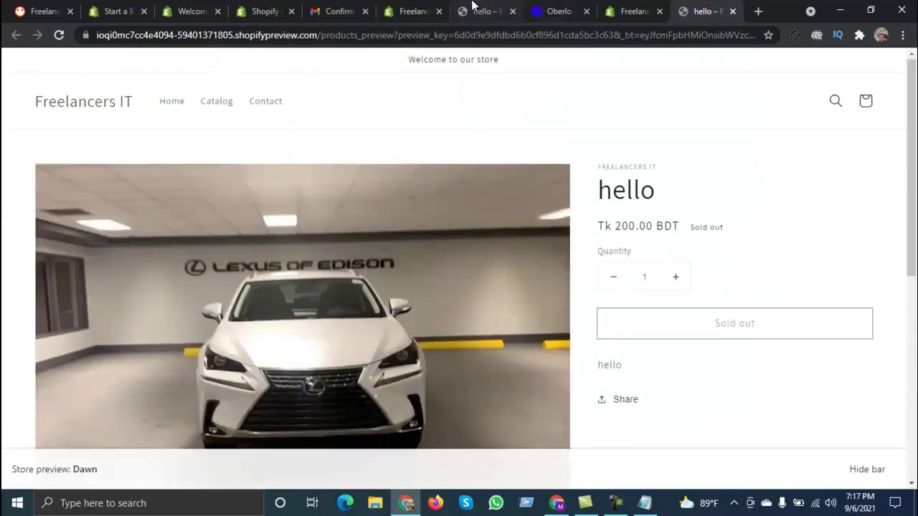
left_click(472, 4)
left_click(512, 12)
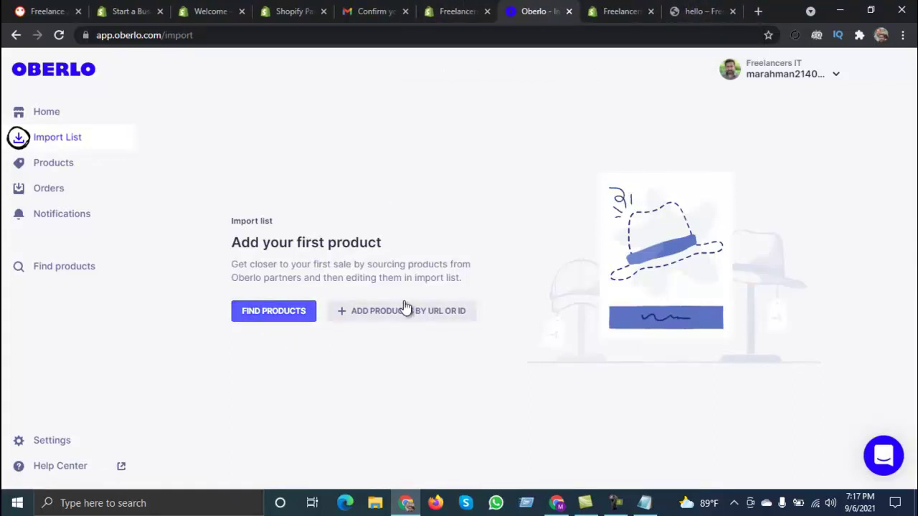
Step: Load alibaba.com in a new tab, scroll its homepage, then open another blank tab
left_click(758, 12)
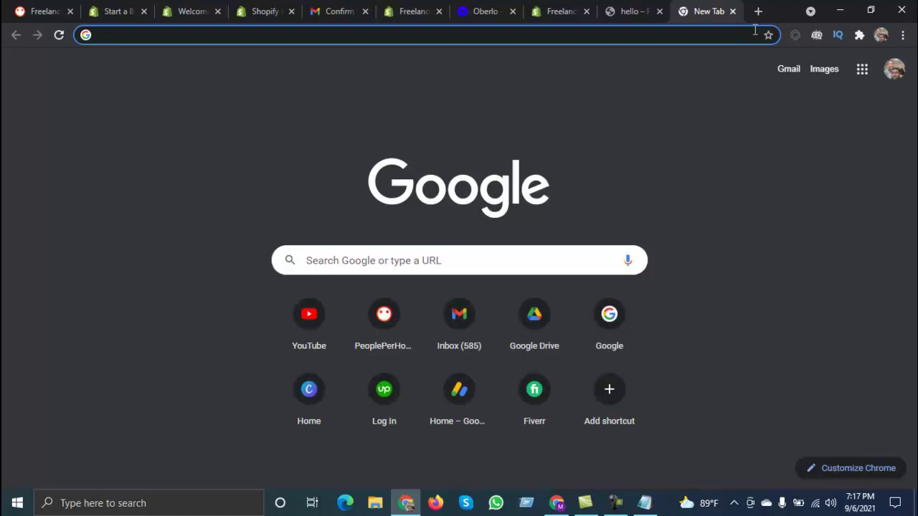
type("ali")
key("Return")
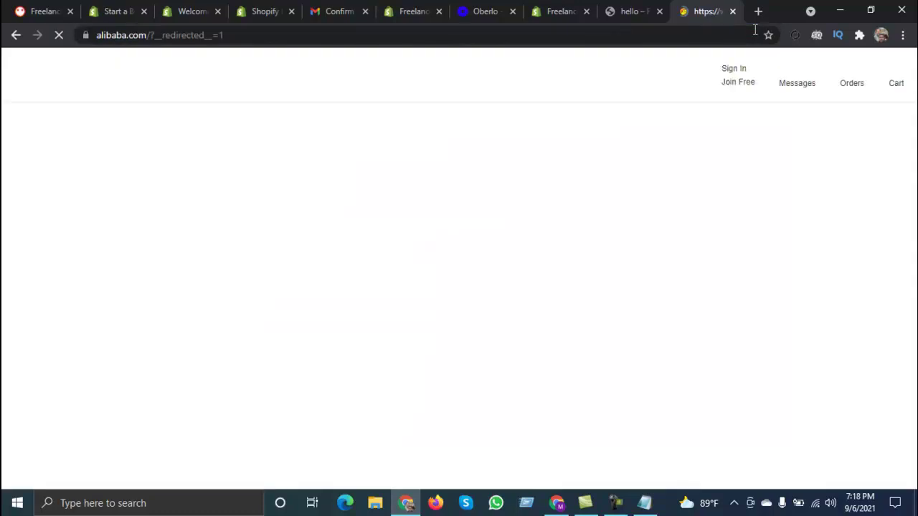
scroll(537, 236, "down", 4)
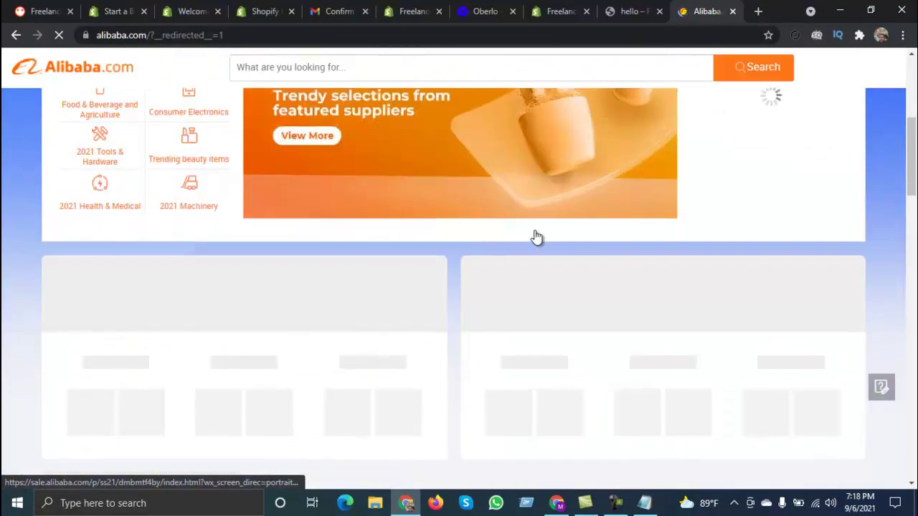
scroll(536, 236, "down", 3)
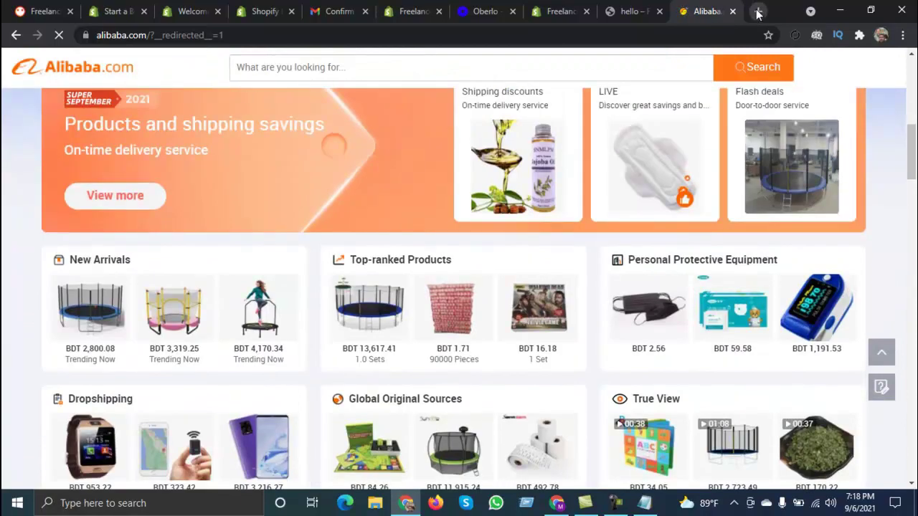
left_click(758, 12)
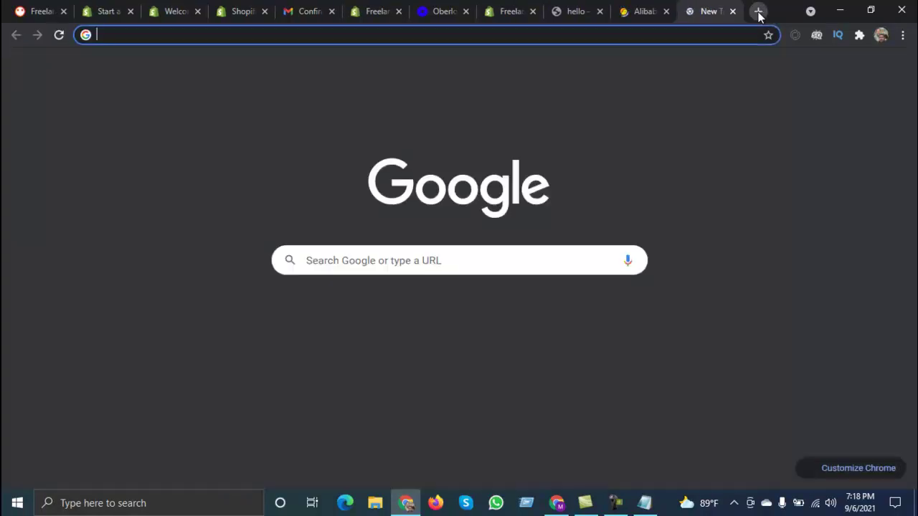
Step: Find the Oberlo - Aliexpress.com Product Importer on the Chrome Web Store and add it to Chrome
type("ob")
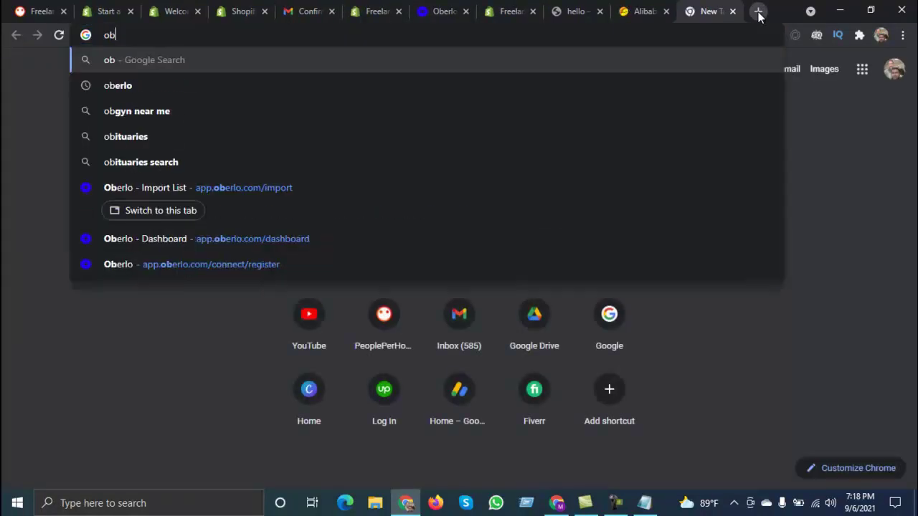
type("er")
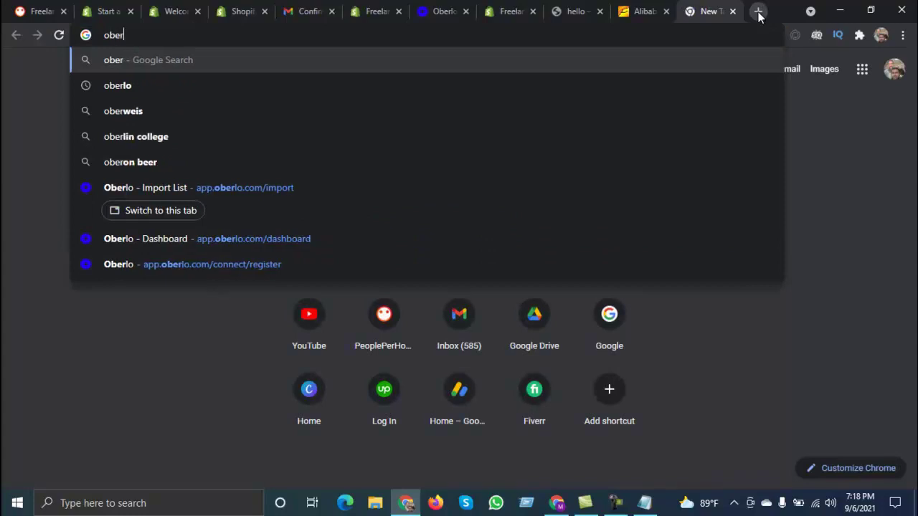
type("lo")
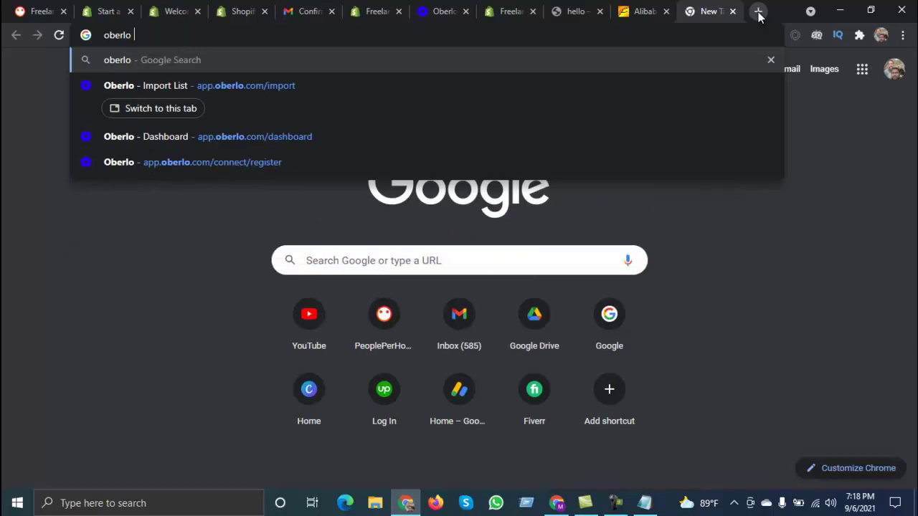
type(" crome ")
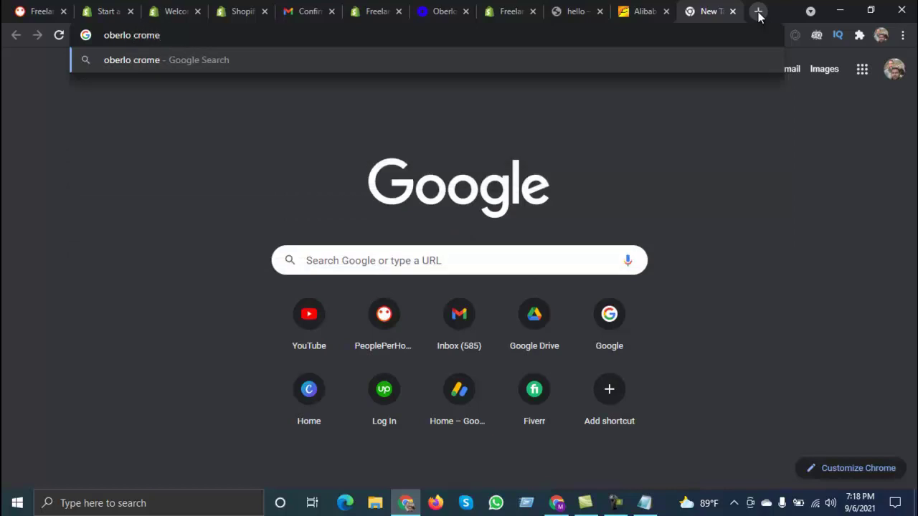
type("exten")
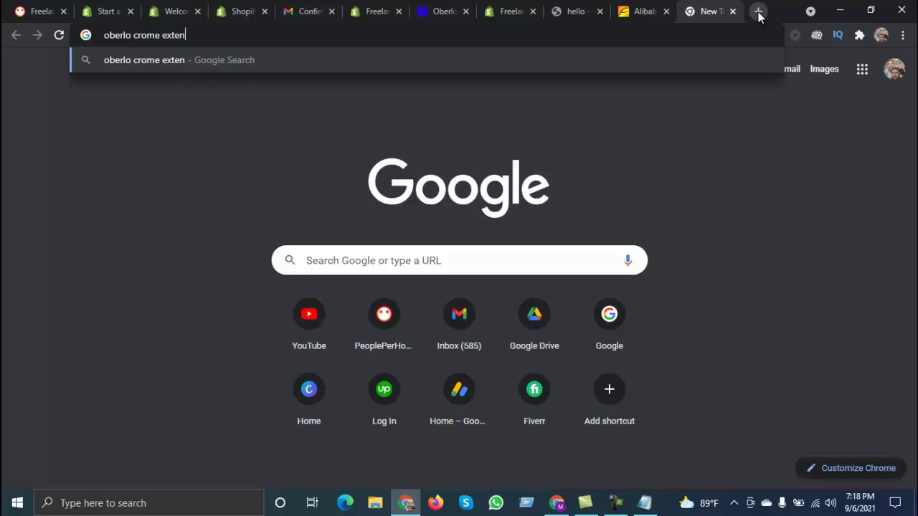
type("sion")
key("Return")
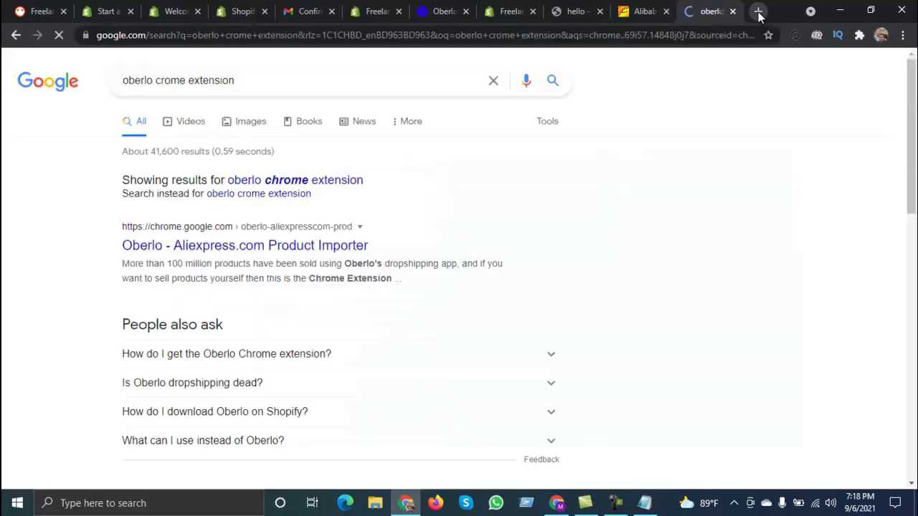
left_click(214, 248)
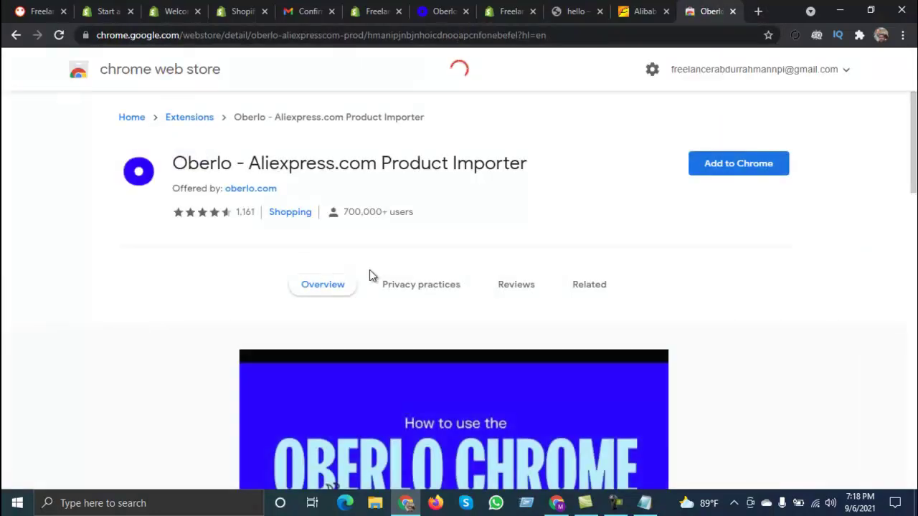
left_click(715, 166)
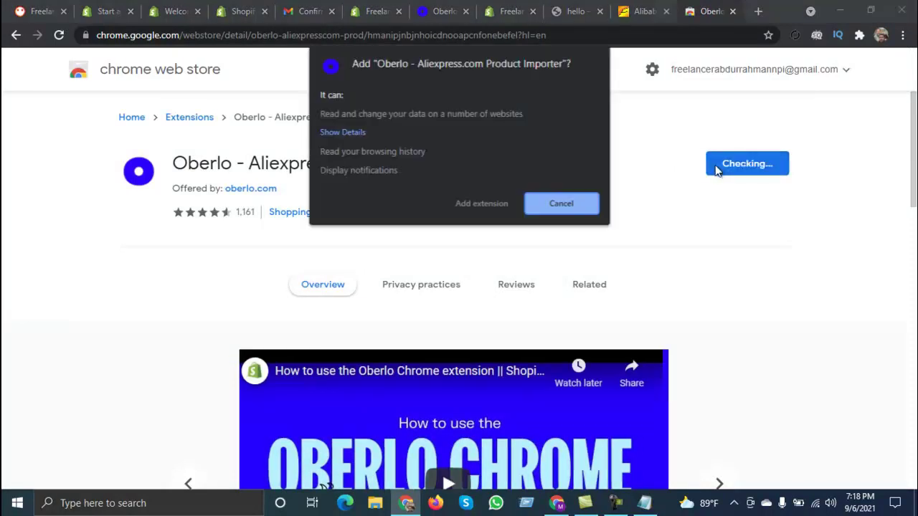
left_click(478, 208)
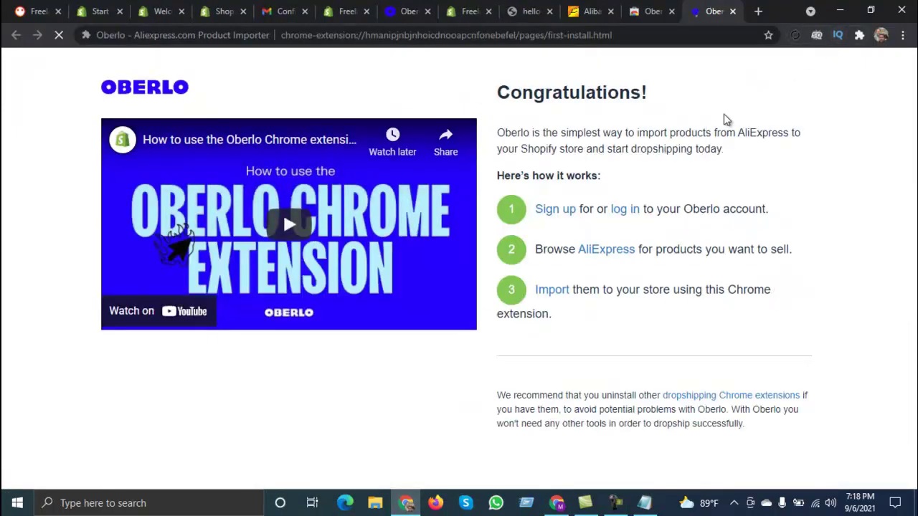
Step: Pin the Oberlo extension in the toolbar and return to the Alibaba tab
left_click(859, 36)
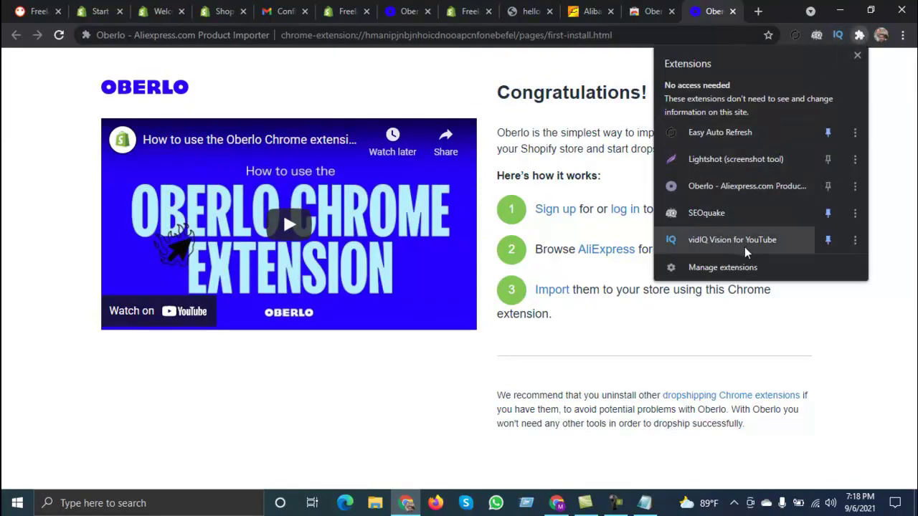
left_click(828, 186)
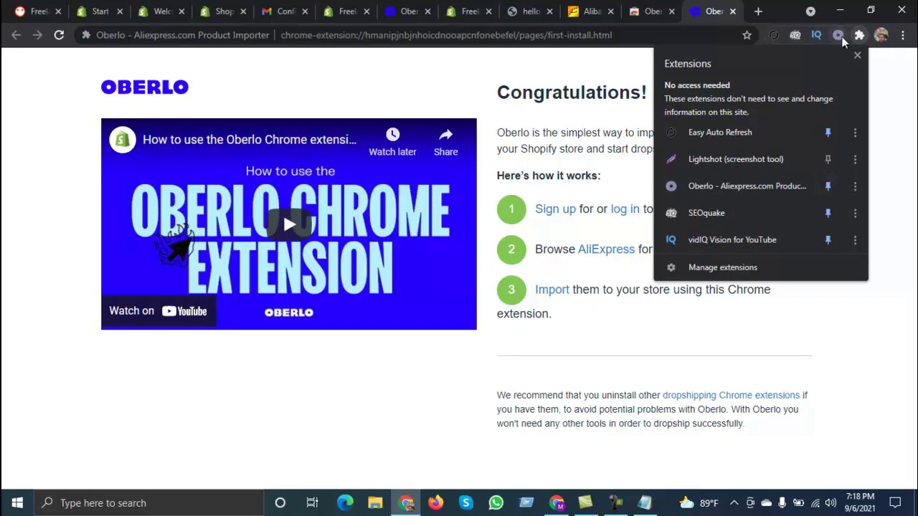
left_click(592, 10)
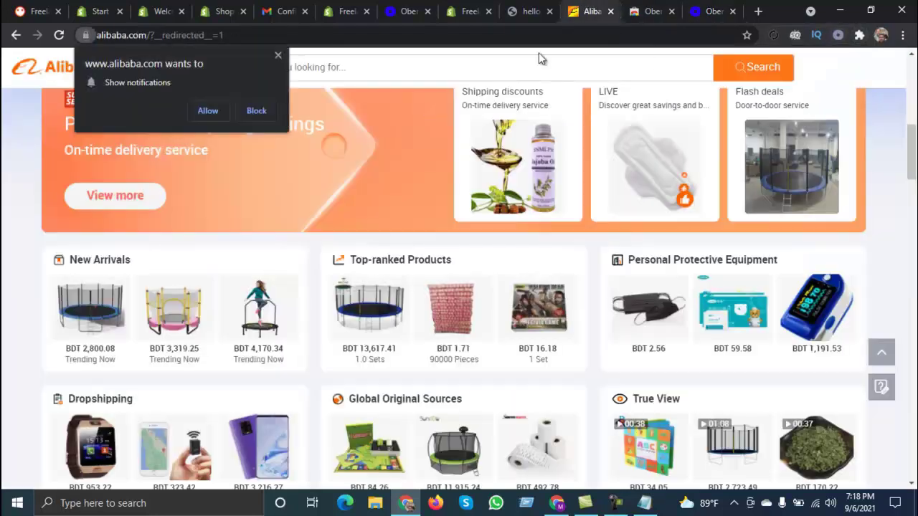
Step: Block Alibaba's notifications, browse to Lighters & Smoking Accessories, and open the Oberlo extension panel
left_click(255, 113)
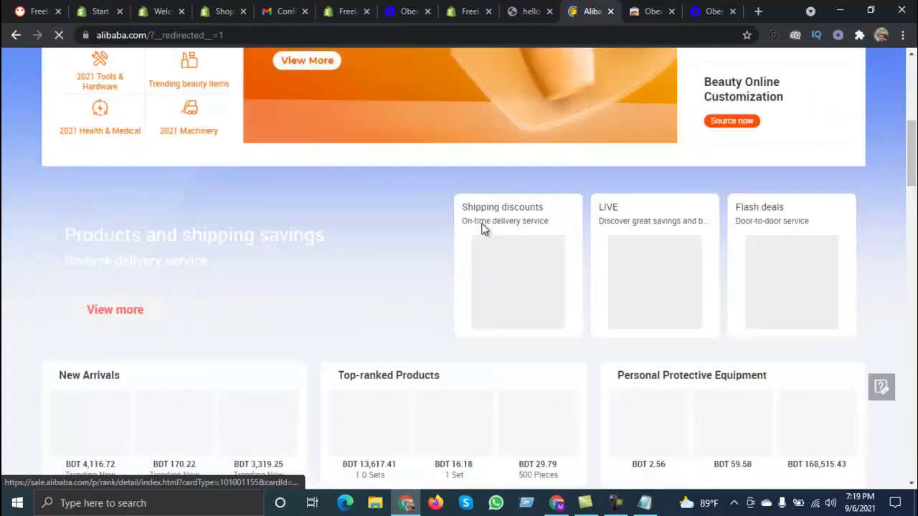
scroll(484, 228, "down", 3)
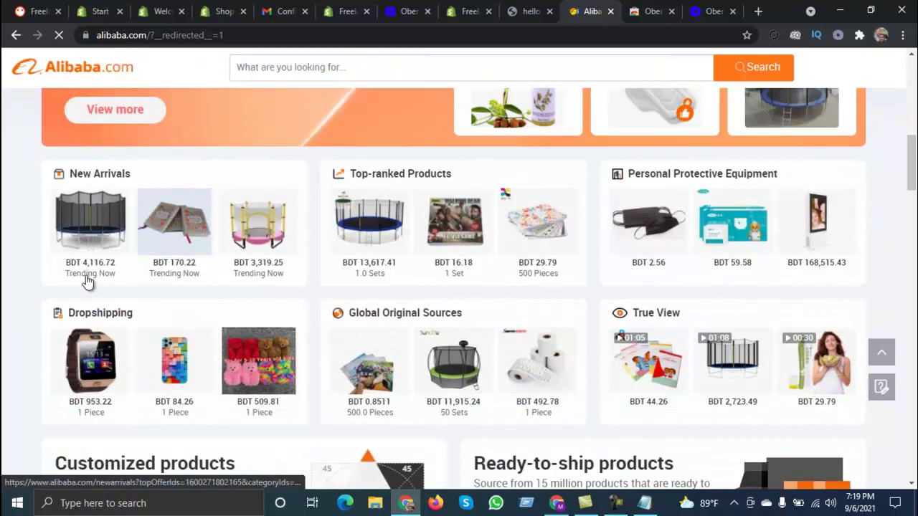
scroll(246, 303, "down", 10)
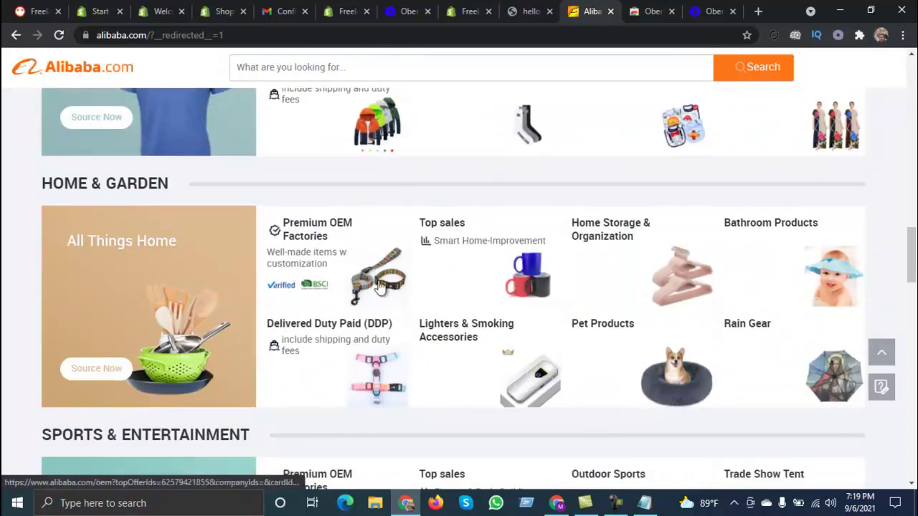
scroll(380, 285, "down", 4)
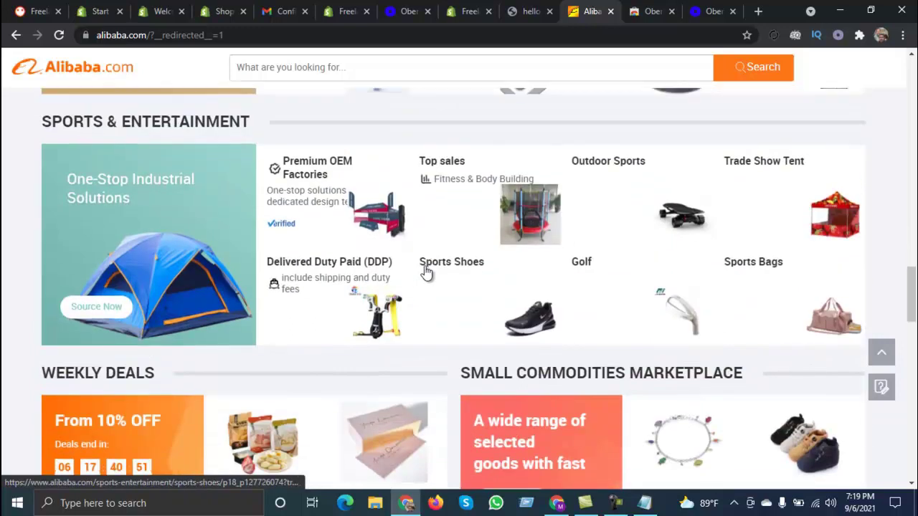
scroll(426, 272, "up", 3)
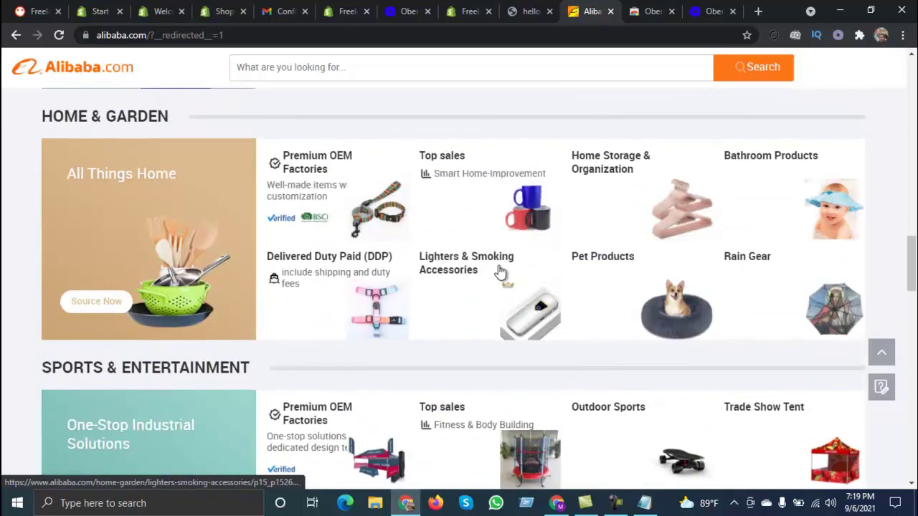
left_click(442, 264)
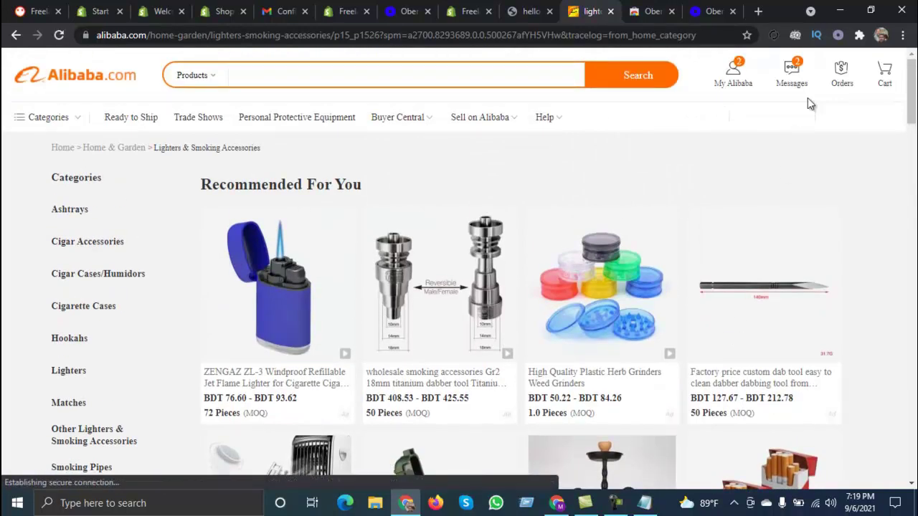
left_click(839, 36)
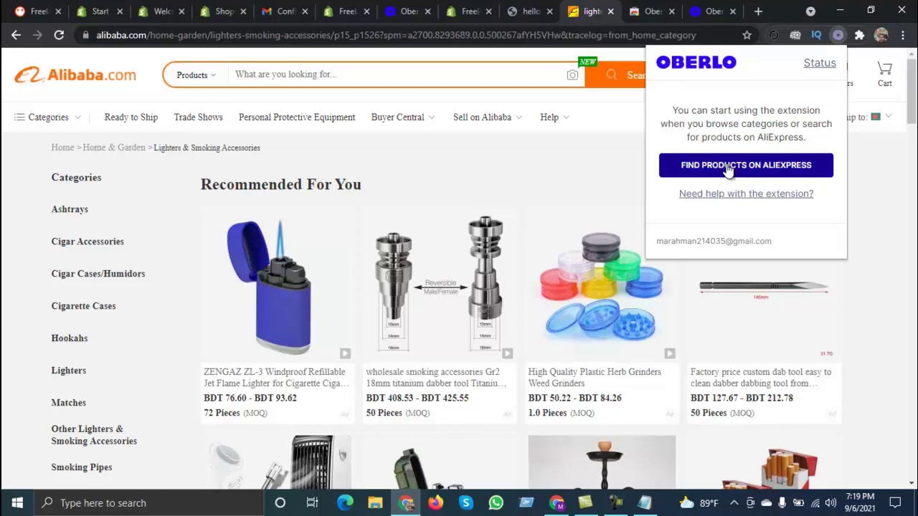
Step: Go to AliExpress from the Oberlo panel and dismiss its notification and discount popups
left_click(728, 166)
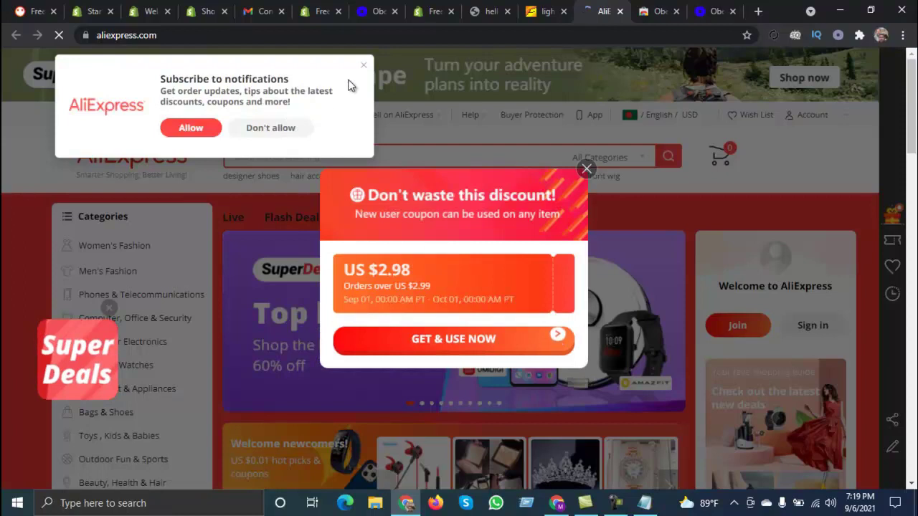
left_click(363, 65)
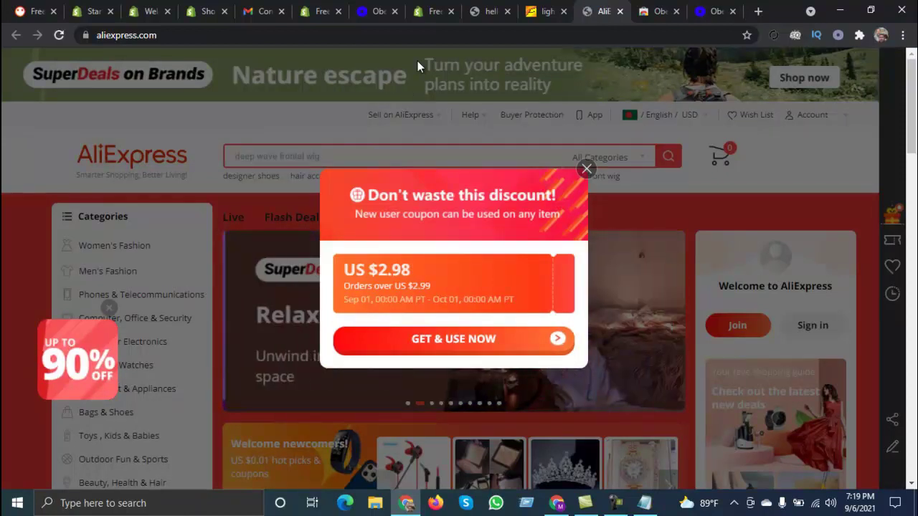
left_click(531, 7)
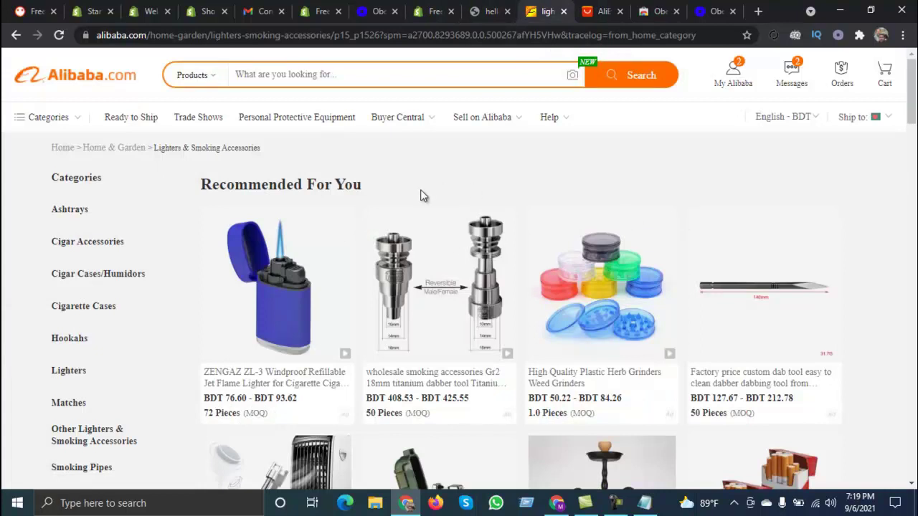
scroll(423, 196, "down", 3)
scroll(421, 205, "up", 3)
scroll(420, 211, "down", 2)
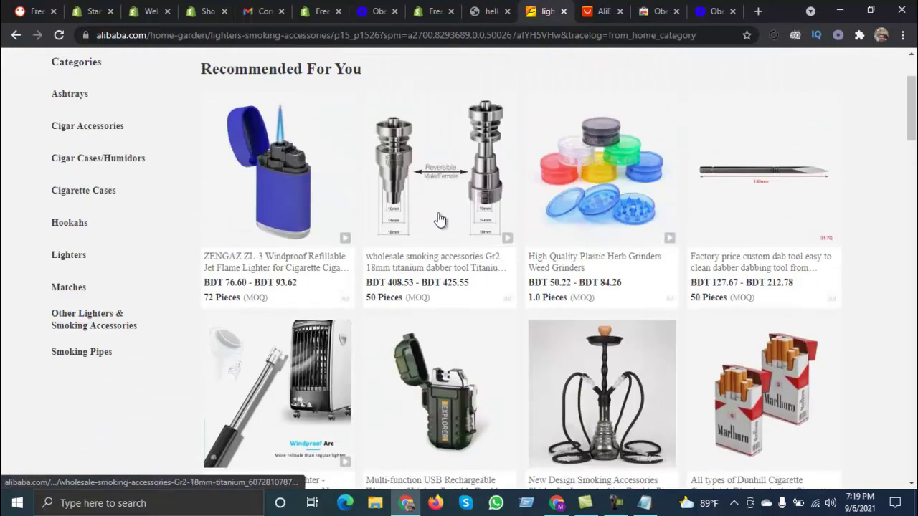
scroll(437, 229, "up", 2)
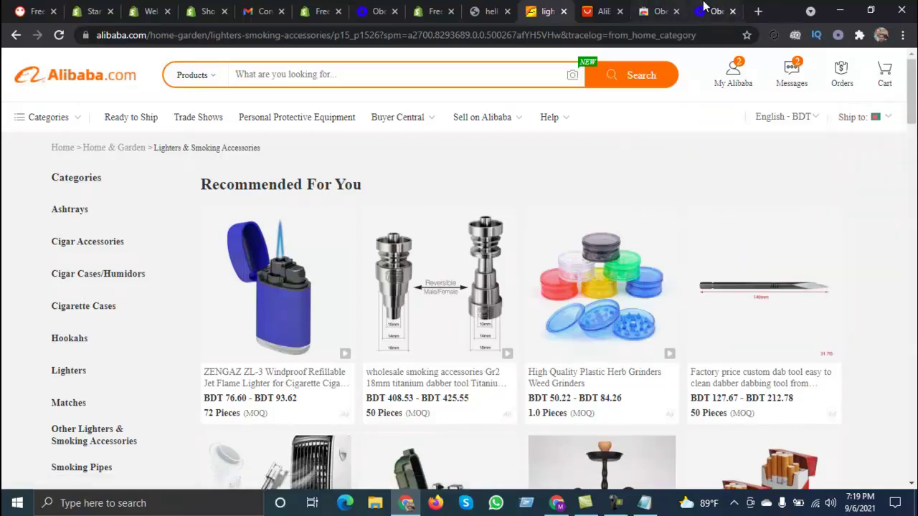
left_click(611, 6)
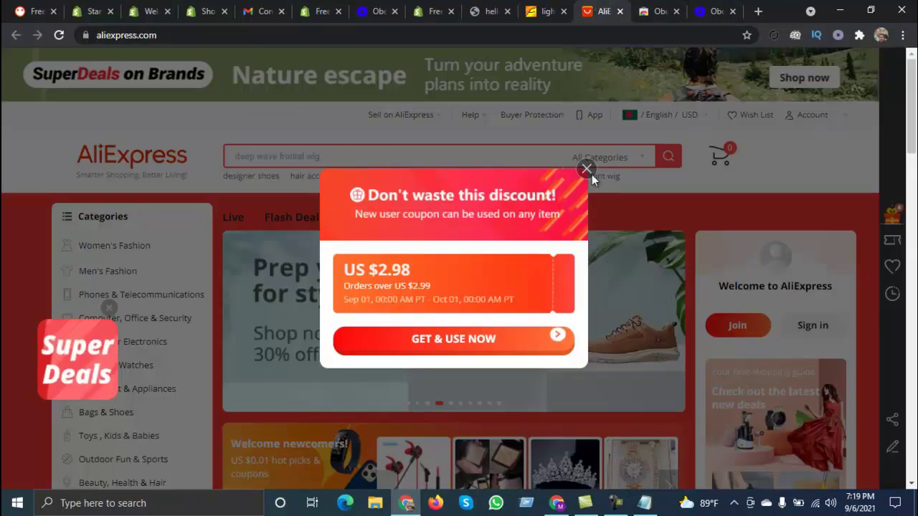
left_click(590, 172)
scroll(446, 279, "down", 12)
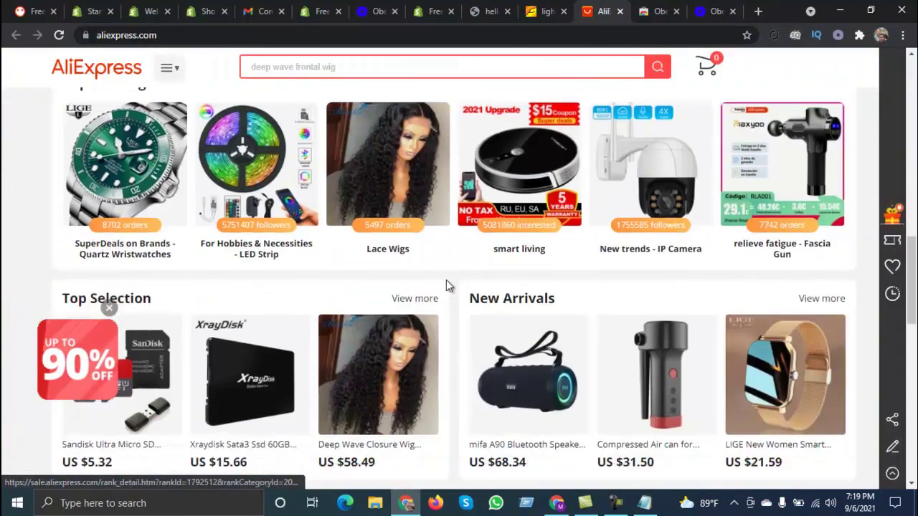
scroll(448, 280, "up", 2)
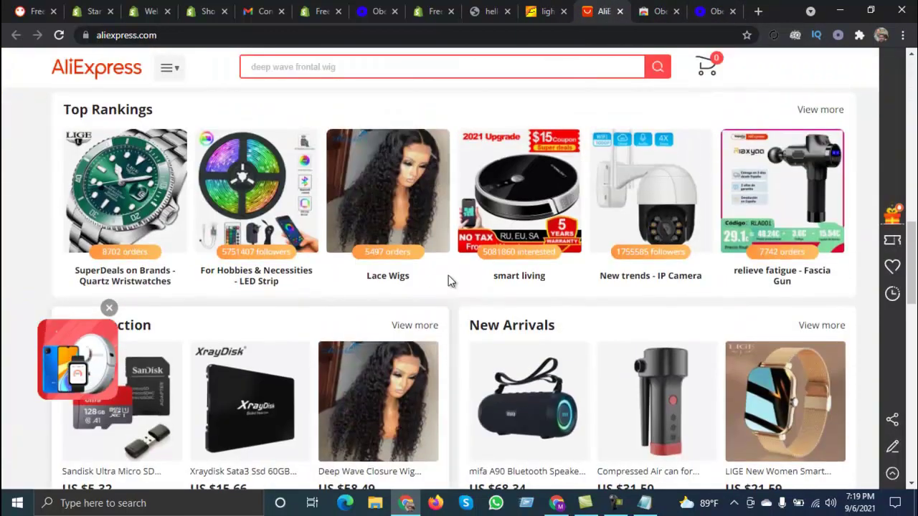
Step: Add the LED Light Bar RGB 2835 from the LED Strip top rankings to Oberlo's import list
left_click(240, 276)
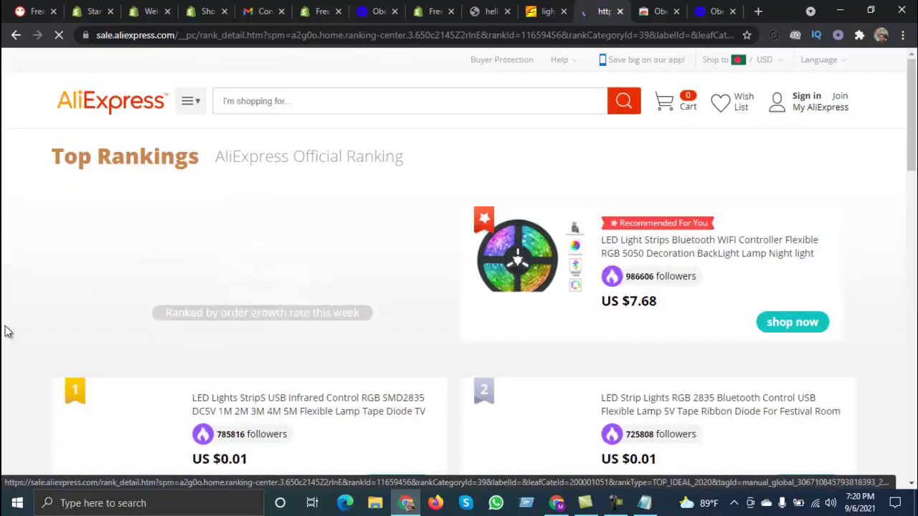
scroll(567, 363, "down", 4)
scroll(464, 359, "up", 2)
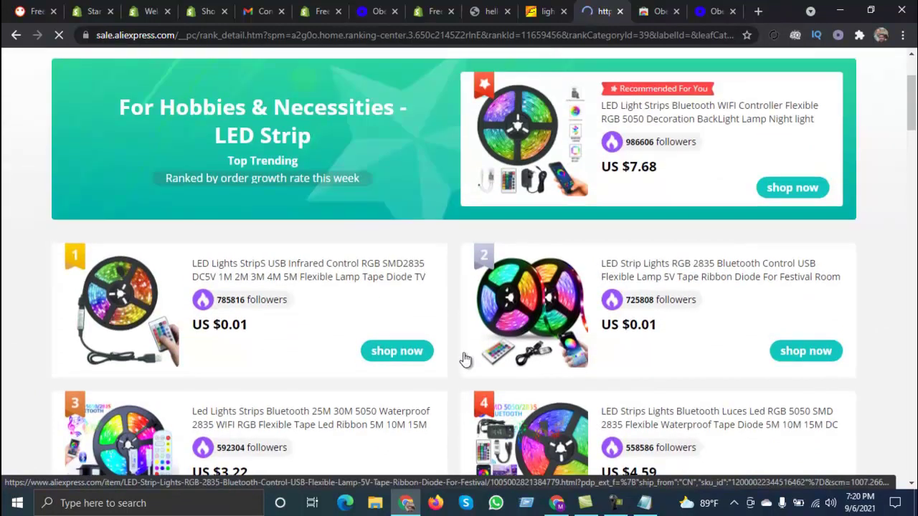
scroll(265, 322, "up", 2)
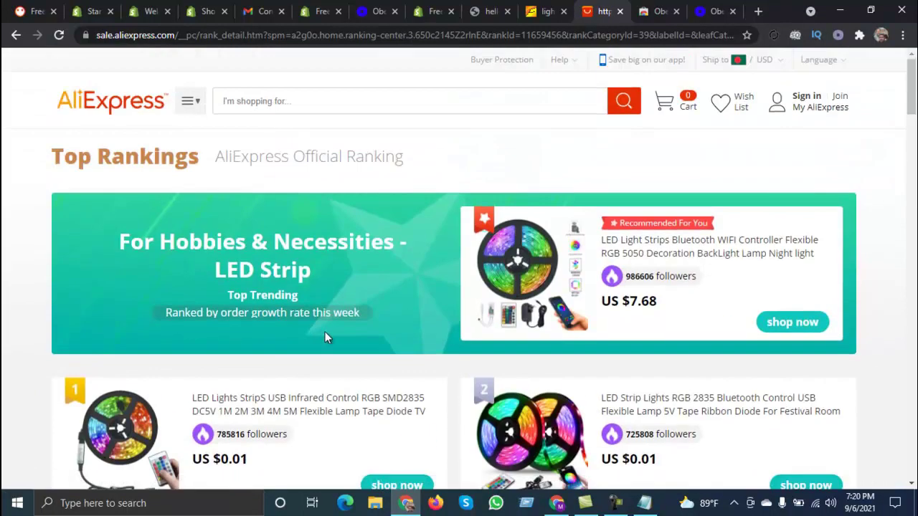
scroll(324, 331, "down", 4)
scroll(330, 339, "down", 3)
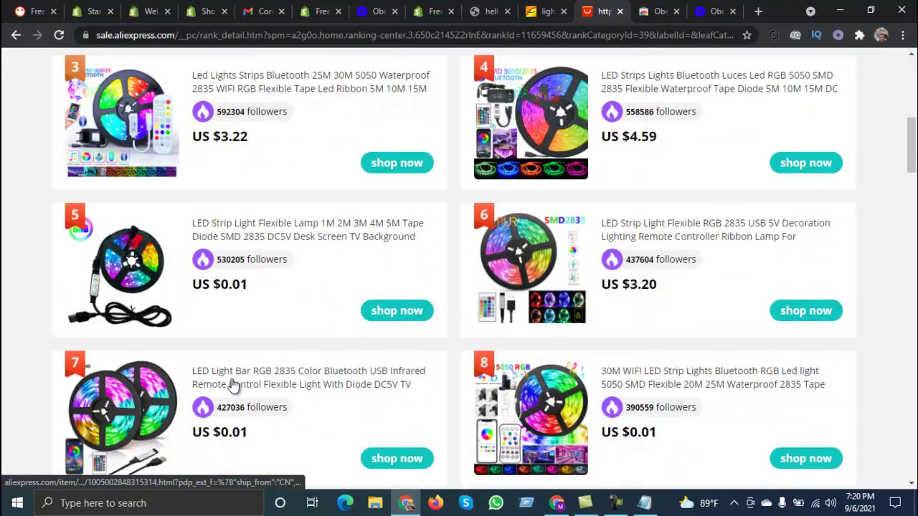
left_click(232, 384)
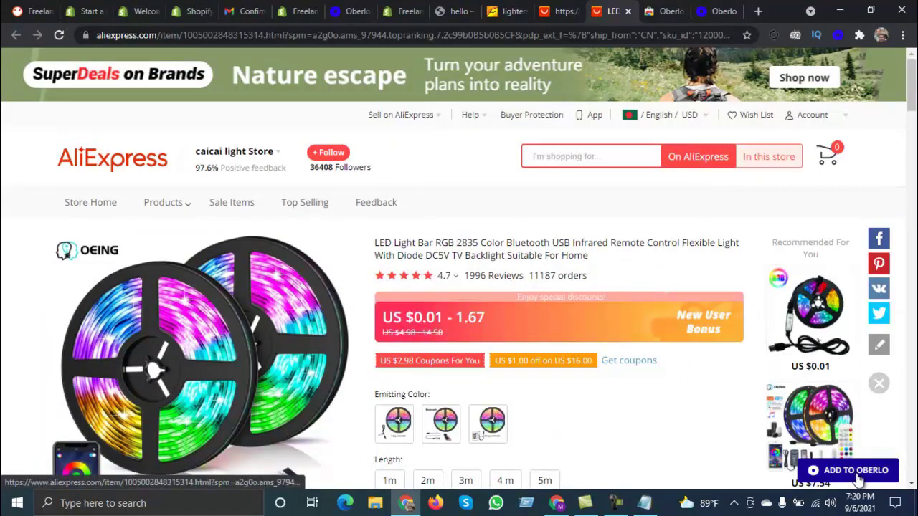
left_click(858, 473)
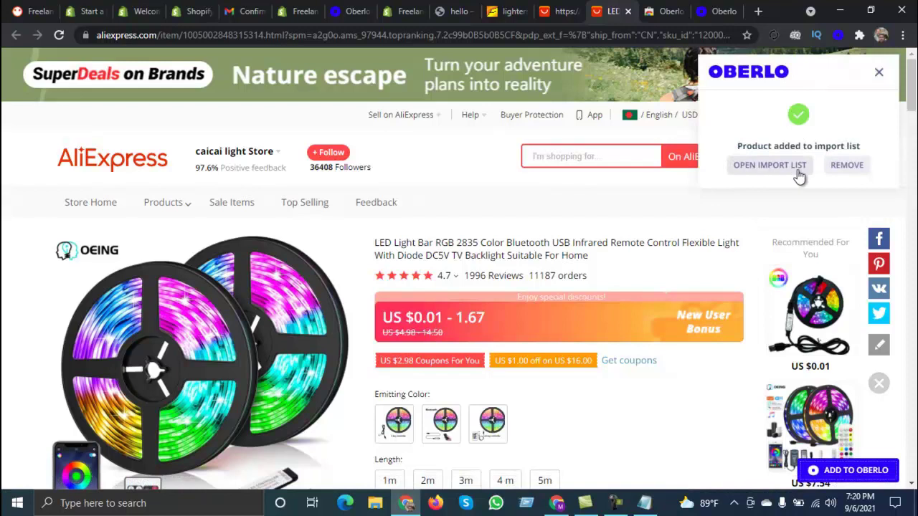
left_click(744, 166)
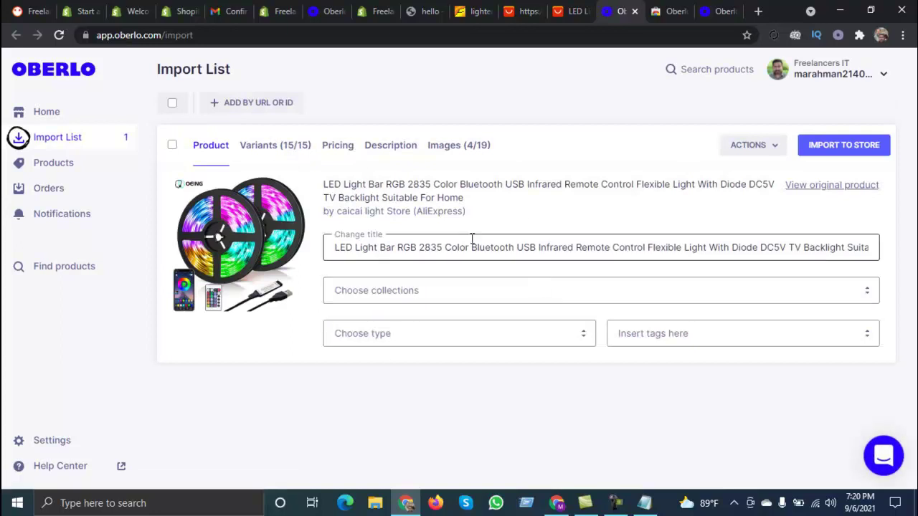
Step: Review the LED light bar's Variants, Pricing, Description and Images in Oberlo
left_click(264, 152)
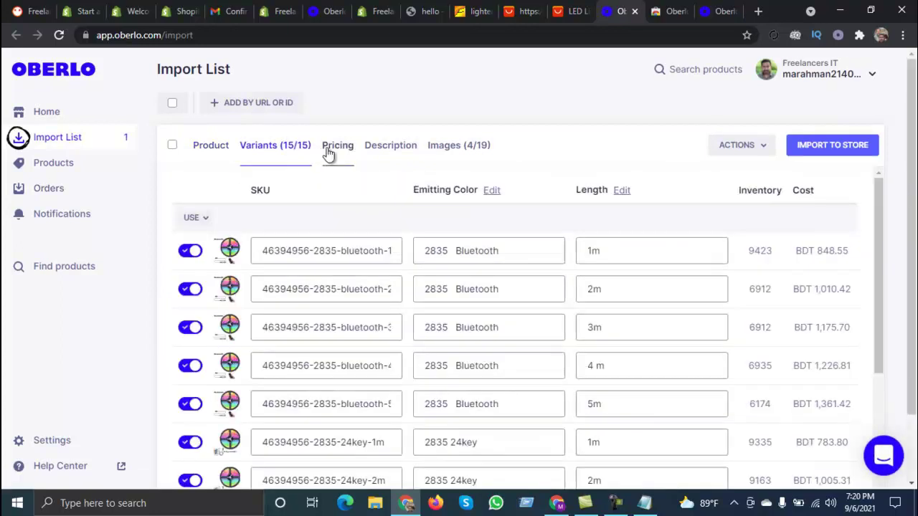
left_click(331, 152)
left_click(399, 150)
left_click(463, 155)
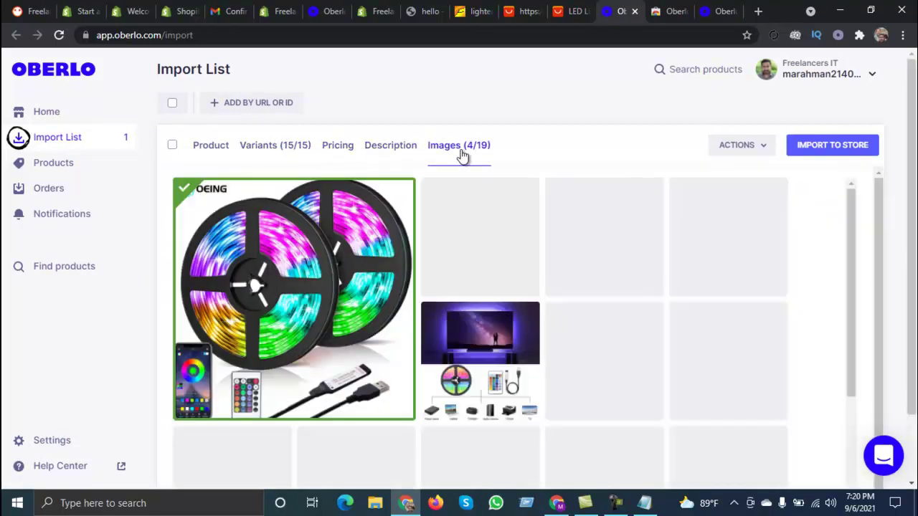
left_click(211, 148)
Step: Import the LED light bar to the store and confirm it appears in the Shopify Products list
left_click(831, 145)
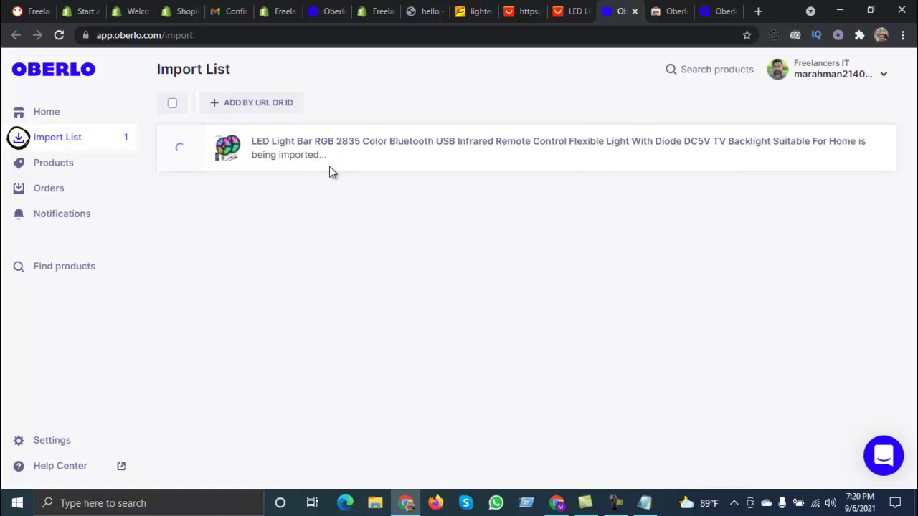
left_click(267, 9)
left_click(71, 176)
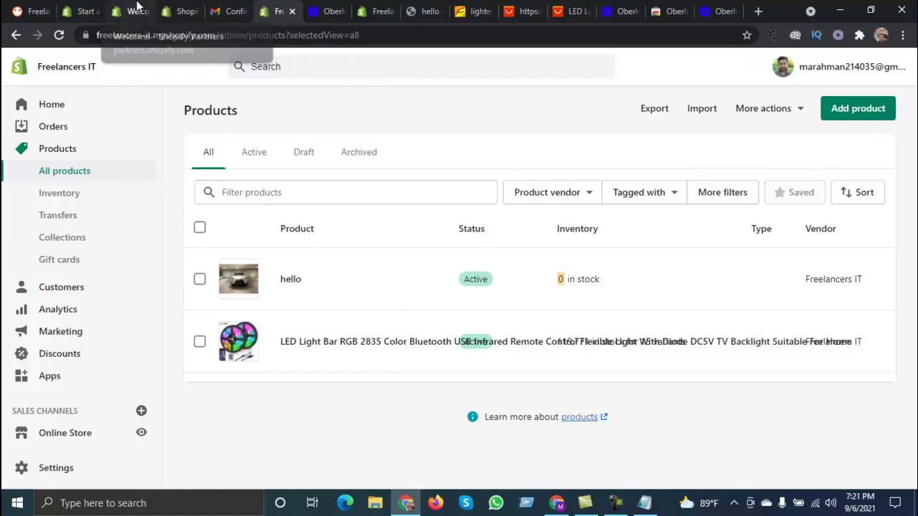
left_click(138, 11)
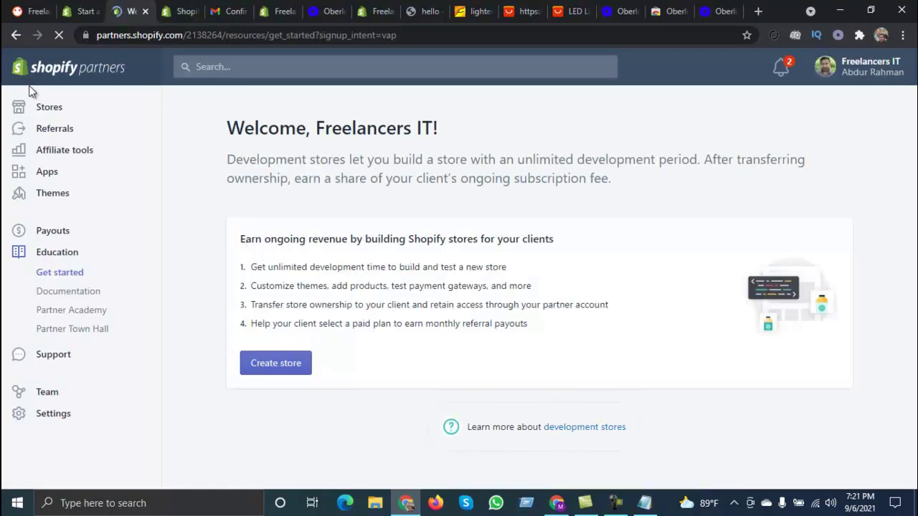
left_click(422, 33)
left_click(43, 115)
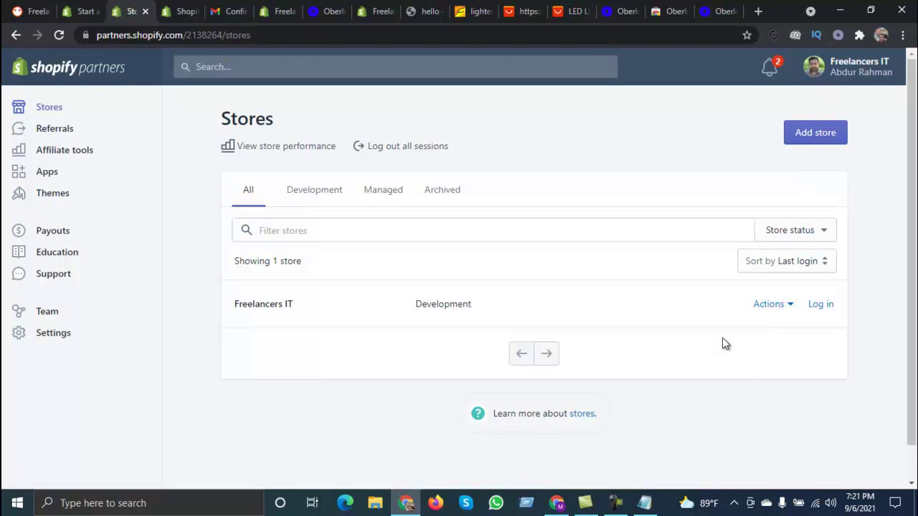
left_click(788, 308)
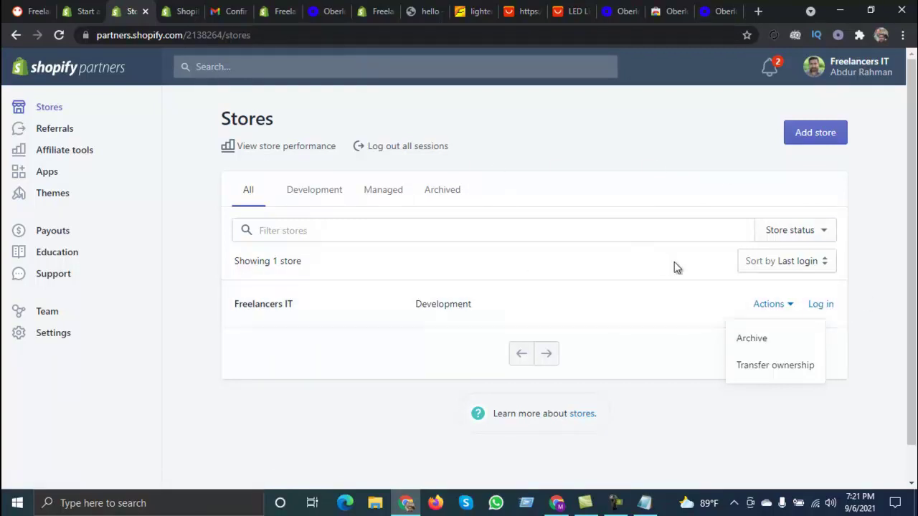
left_click(816, 305)
left_click(285, 5)
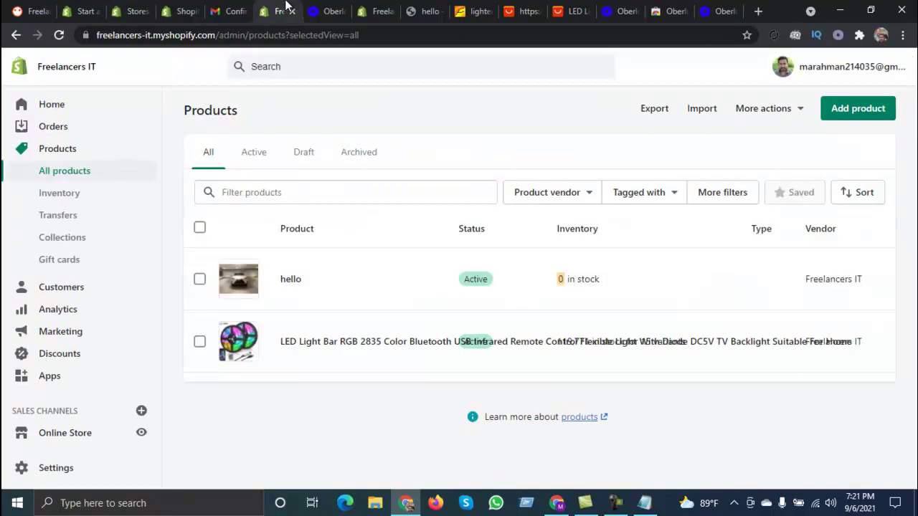
left_click_drag(215, 34, 86, 37)
key("ctrl+c")
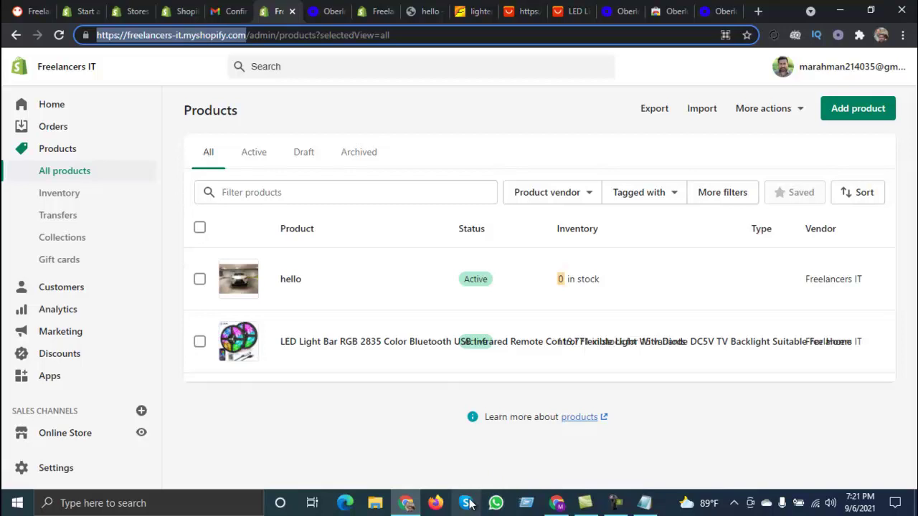
Step: Load freelancers-it.myshopify.com in Firefox and focus the store password field
left_click(435, 503)
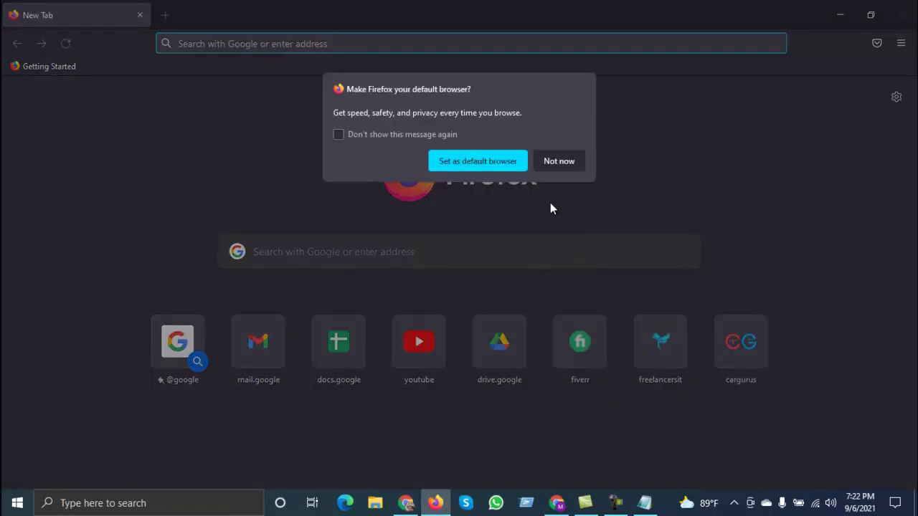
left_click(557, 161)
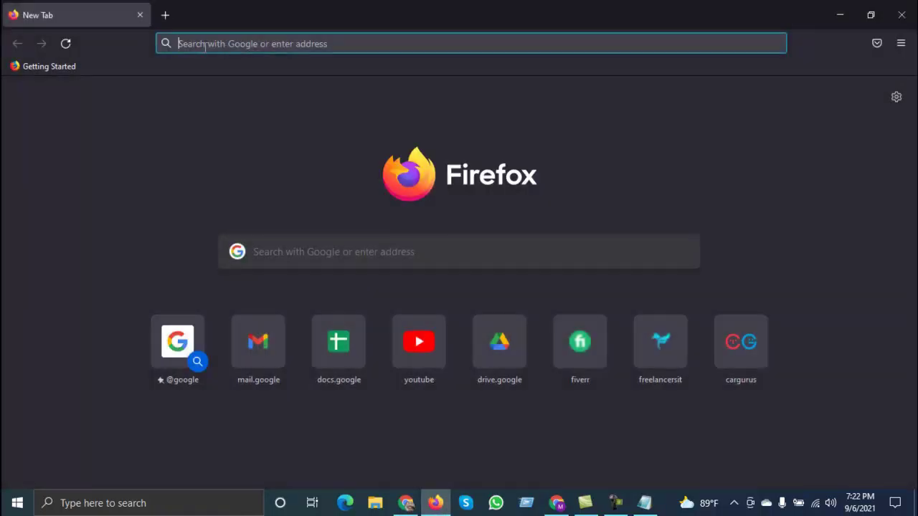
key("ctrl+v")
key("Return")
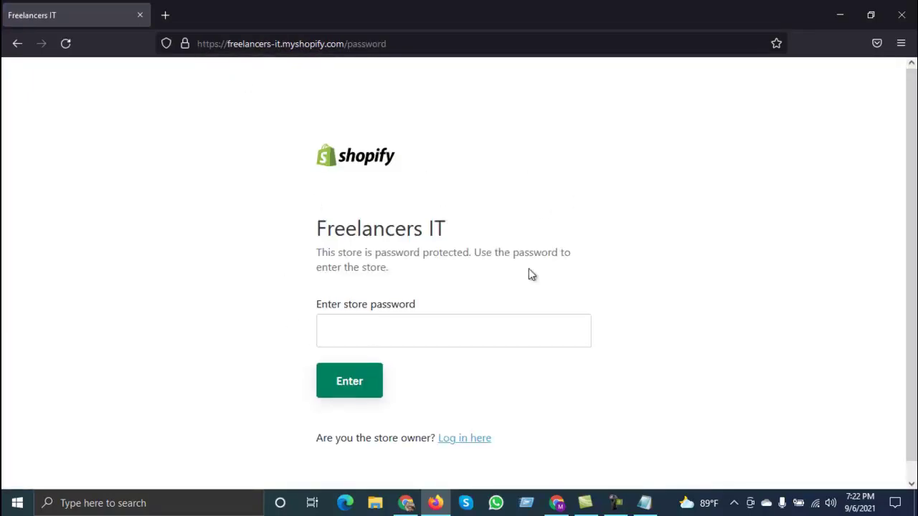
left_click(398, 327)
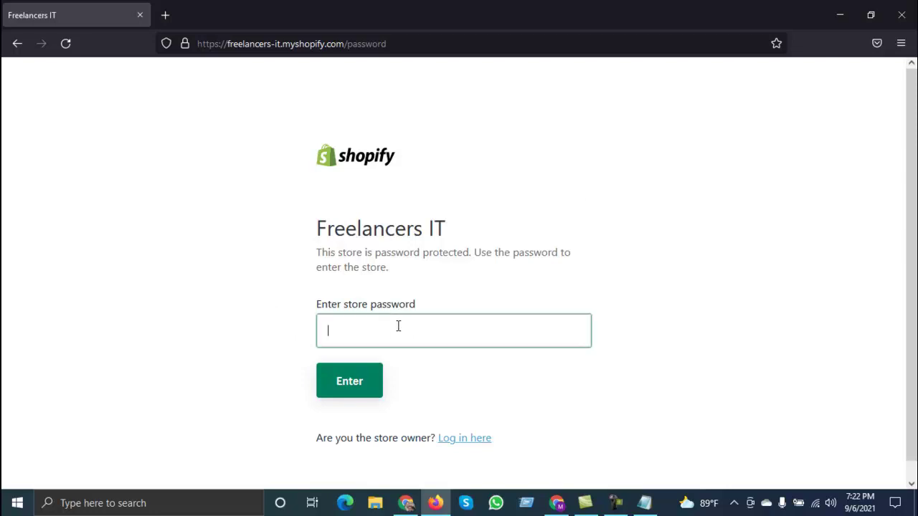
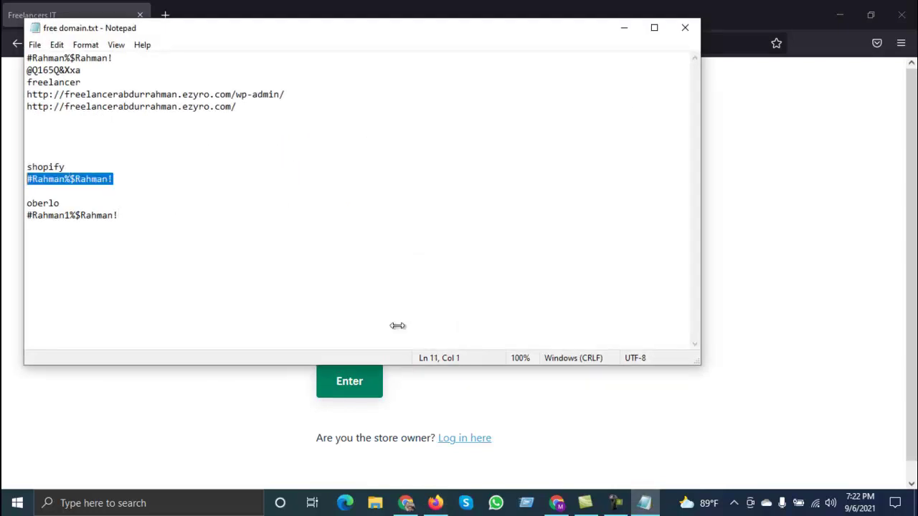
Step: Paste the copied store password into the Freelancers IT password field and submit it
key("alt+Tab")
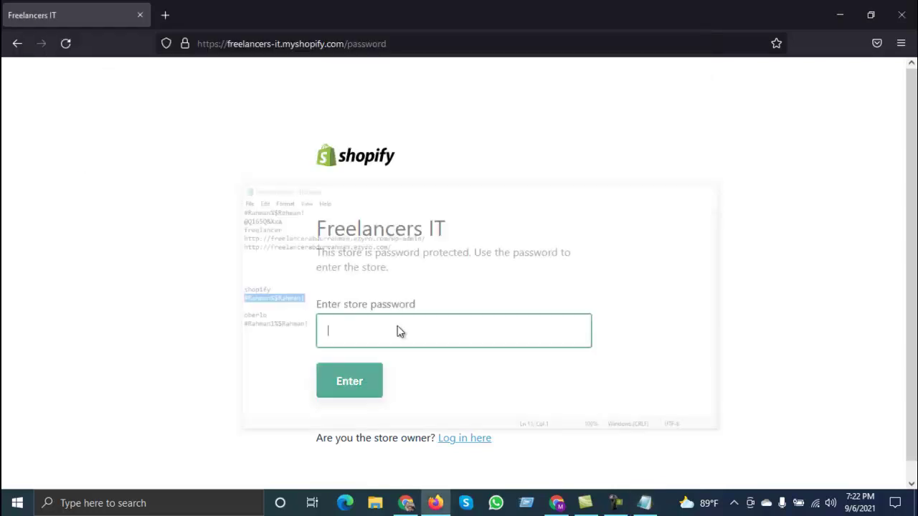
key("ctrl+v")
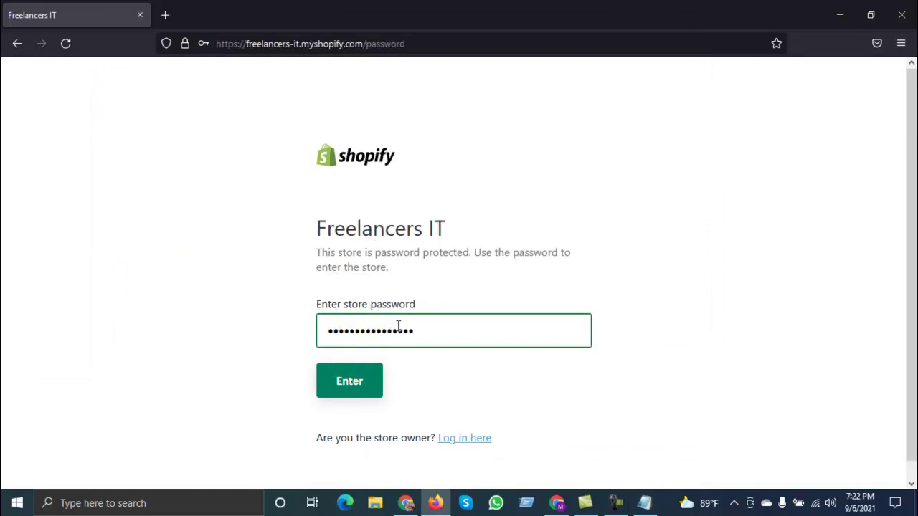
key("Return")
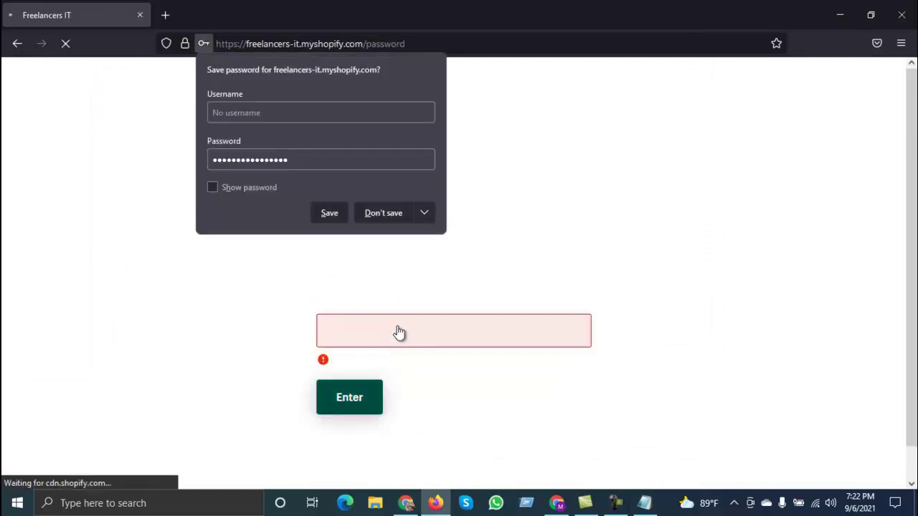
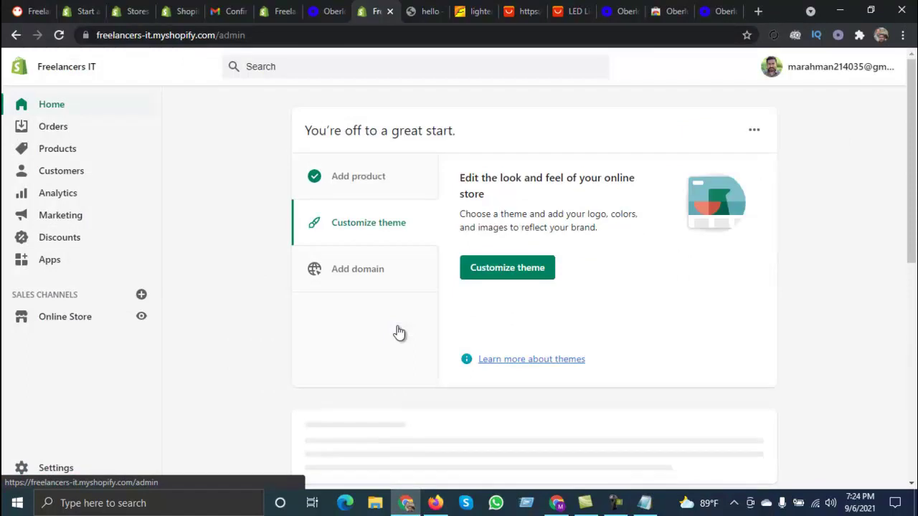
Step: Find the password-protected card on the admin Home and open See store password
scroll(399, 333, "down", 3)
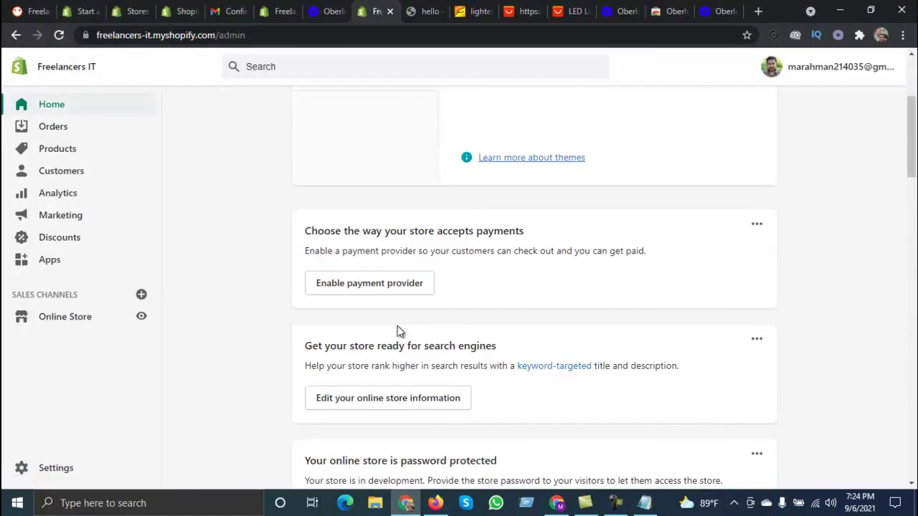
scroll(399, 332, "down", 1)
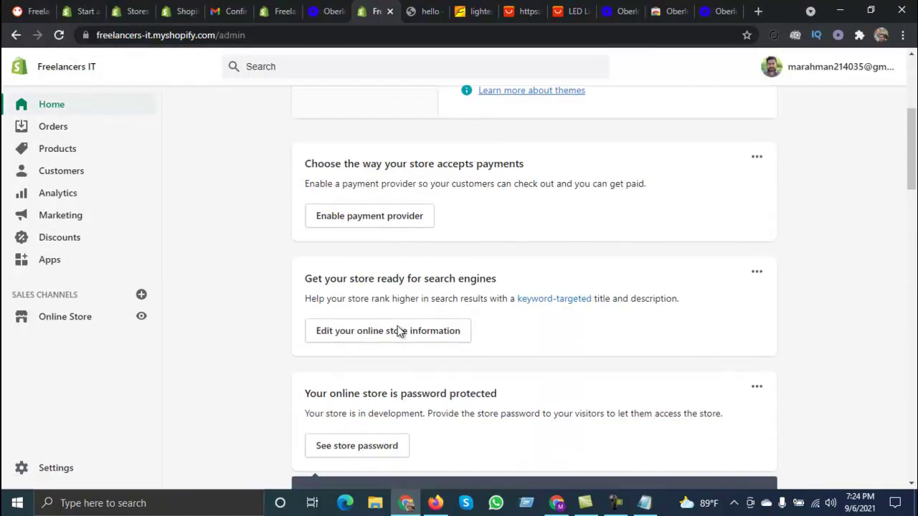
scroll(399, 332, "down", 1)
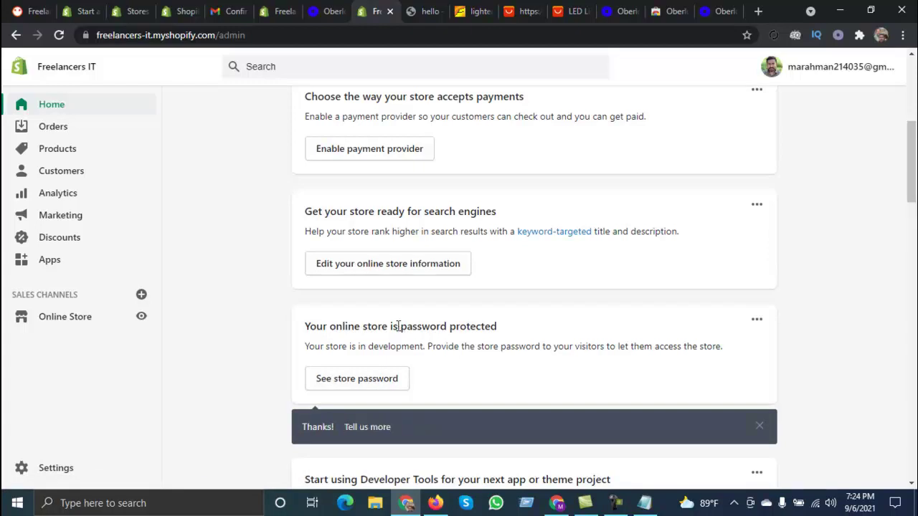
scroll(399, 331, "down", 4)
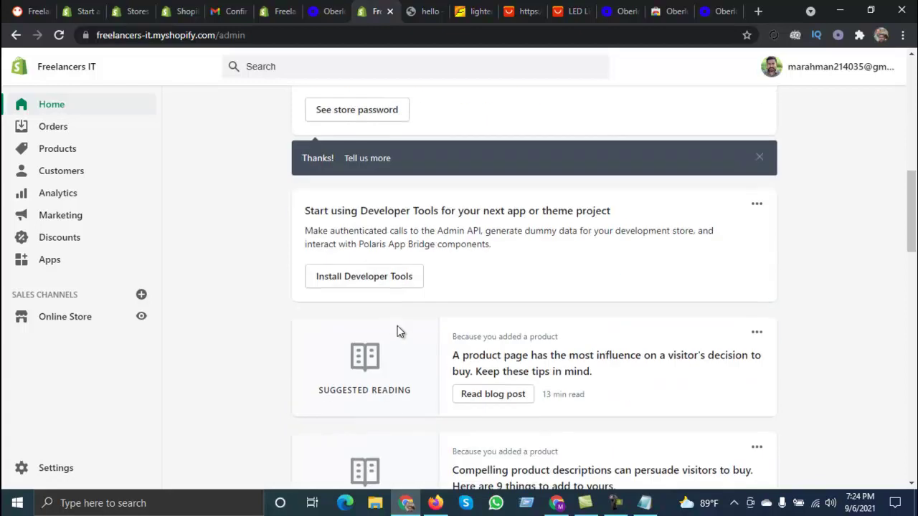
scroll(400, 332, "up", 2)
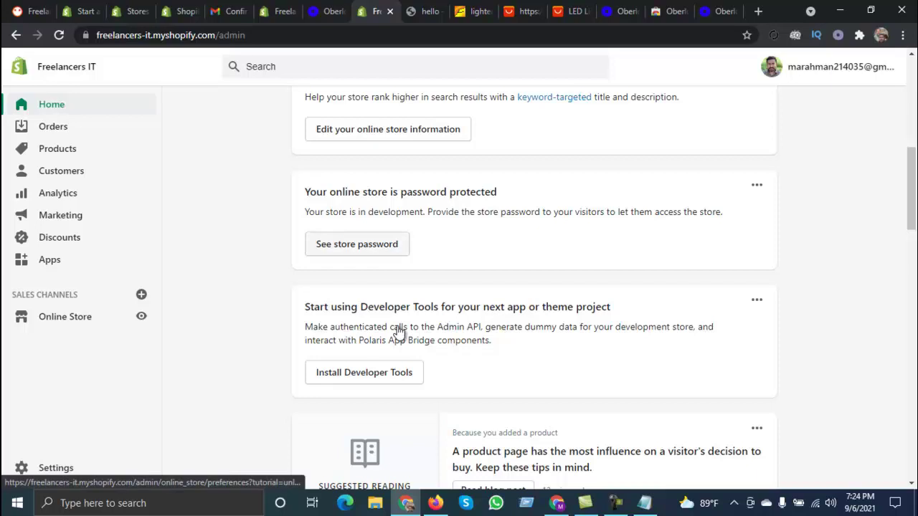
left_click(399, 331)
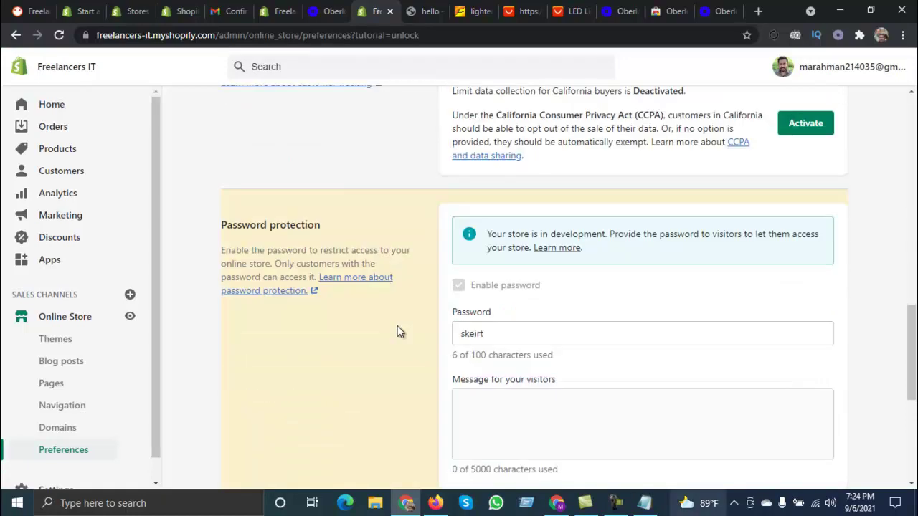
Step: Check the saved-logins notes, then log in to the Freelancers IT development store from Partners
key("alt+Tab")
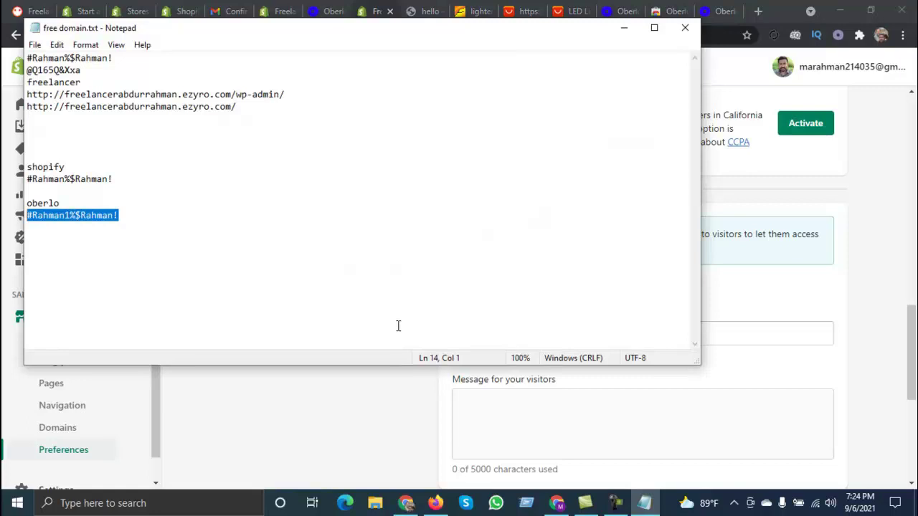
key("alt+Tab")
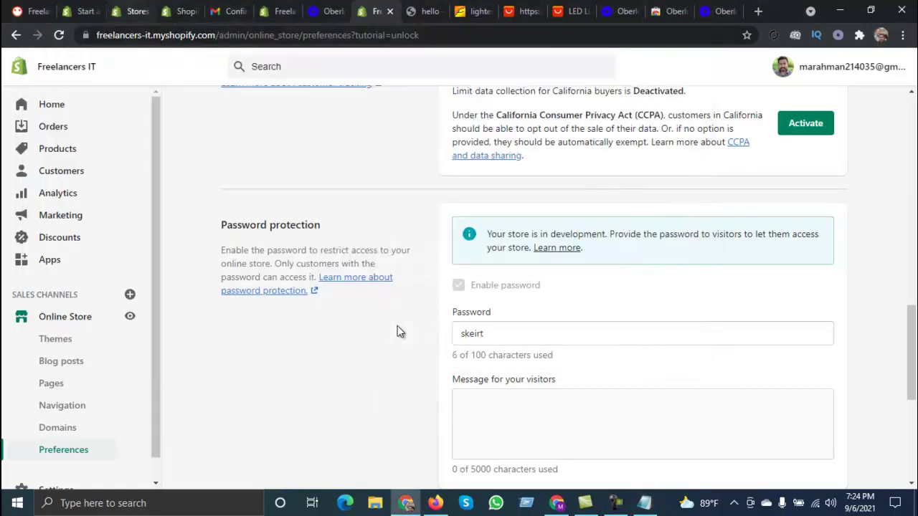
key("ctrl+3")
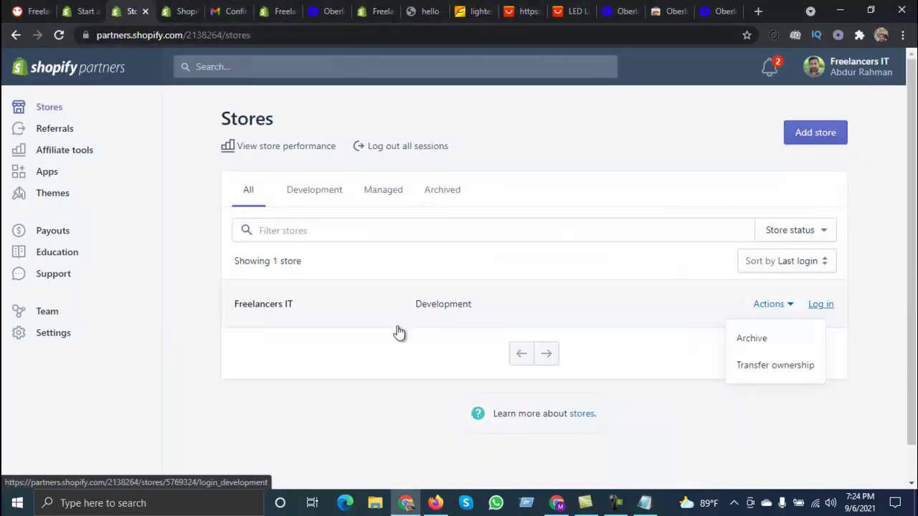
left_click(400, 332)
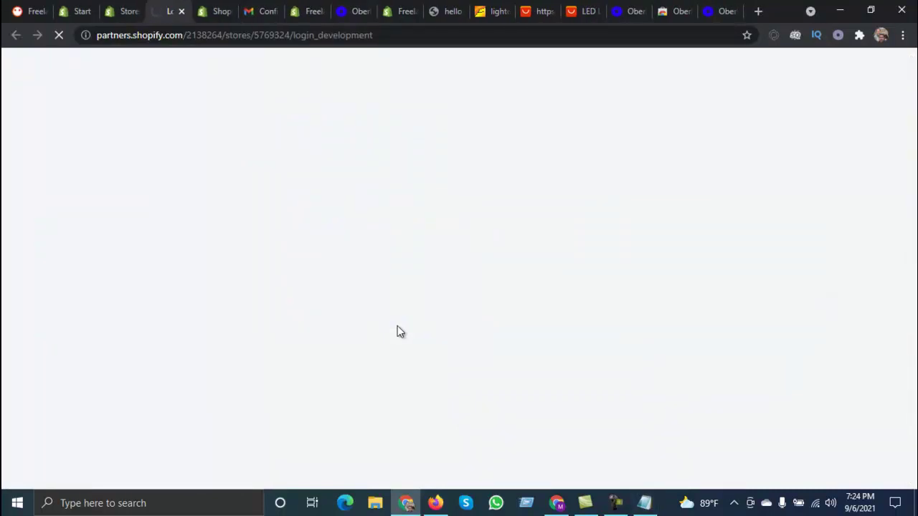
Step: Go to the store admin Home tab and open the store password in Online Store Preferences
key("ctrl+Tab")
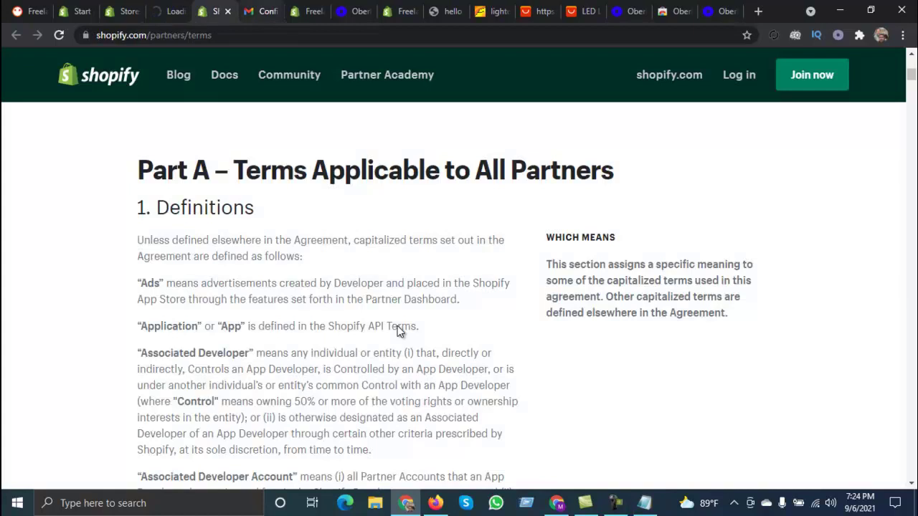
key("ctrl+Tab")
key("ctrl+Tab")
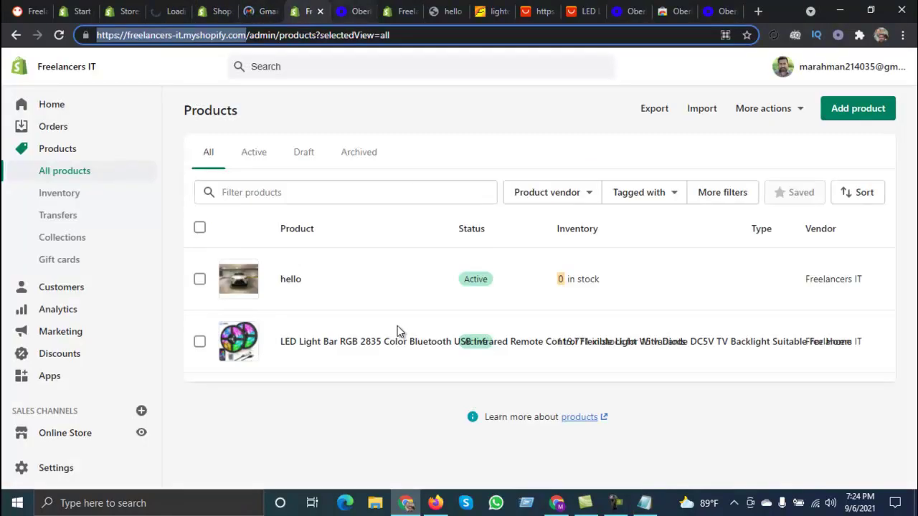
key("ctrl+Tab")
key("ctrl+Tab")
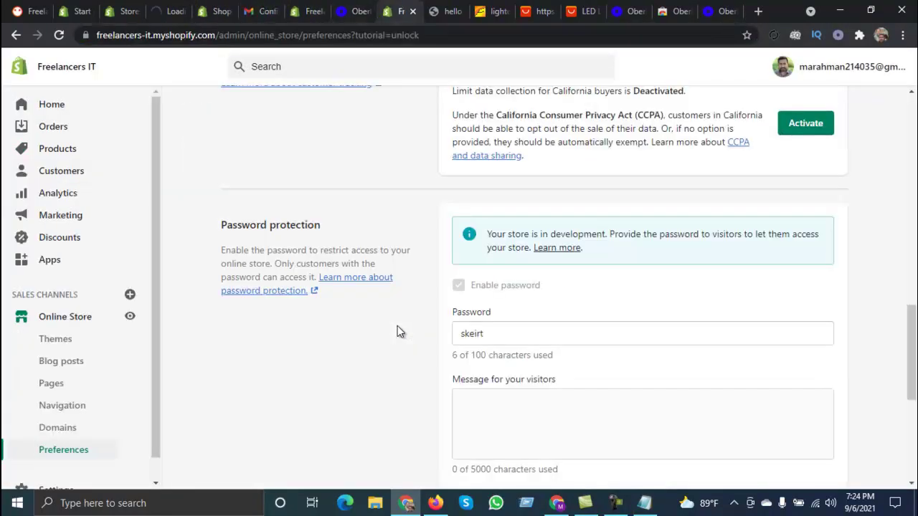
key("ctrl+shift+Tab")
key("ctrl+shift+Tab")
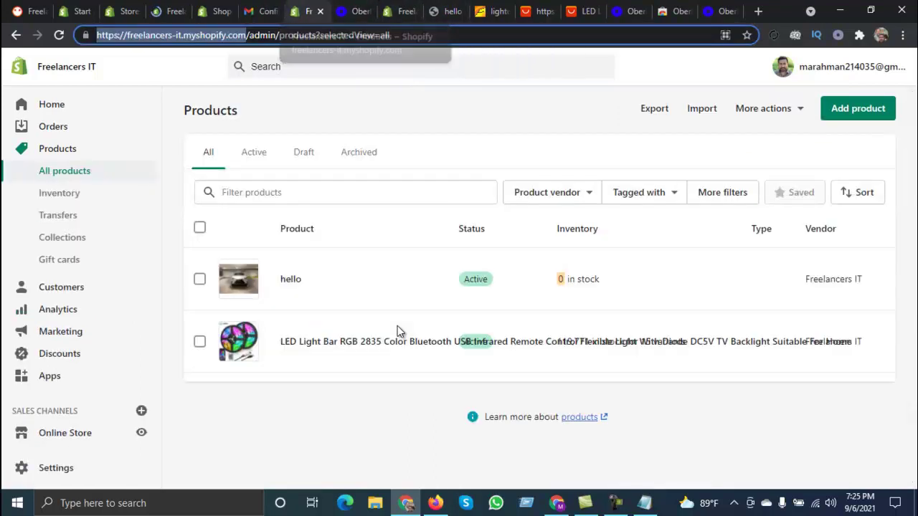
key("ctrl+shift+Tab")
key("ctrl+shift+Tab")
key("ctrl+shift+Tab")
key("ctrl+shift+Tab")
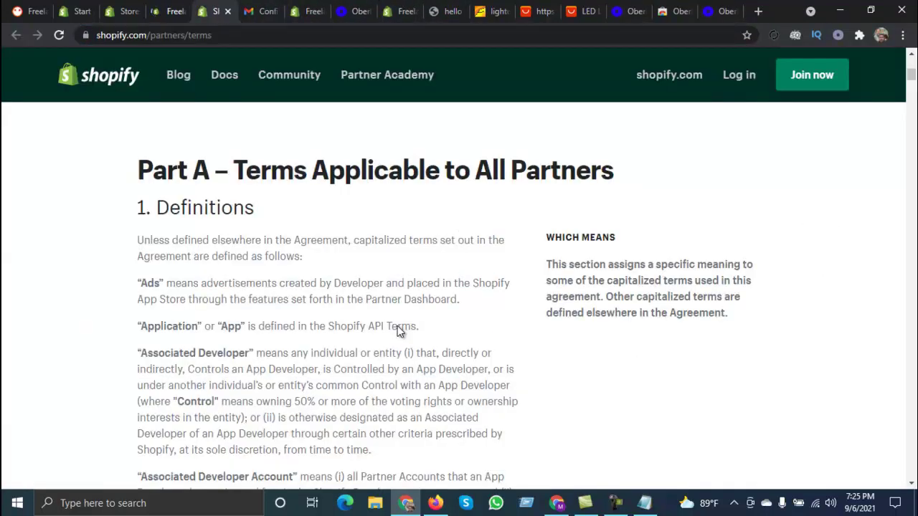
key("ctrl+Tab")
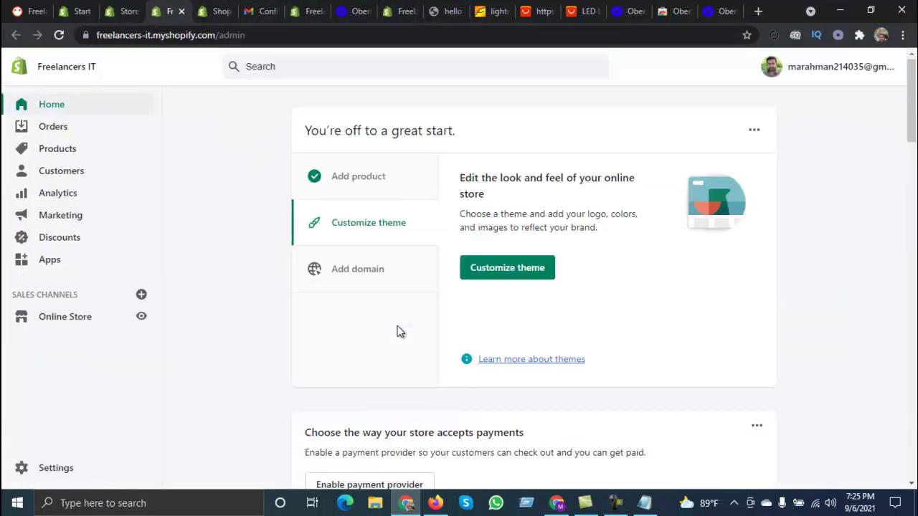
scroll(400, 331, "down", 5)
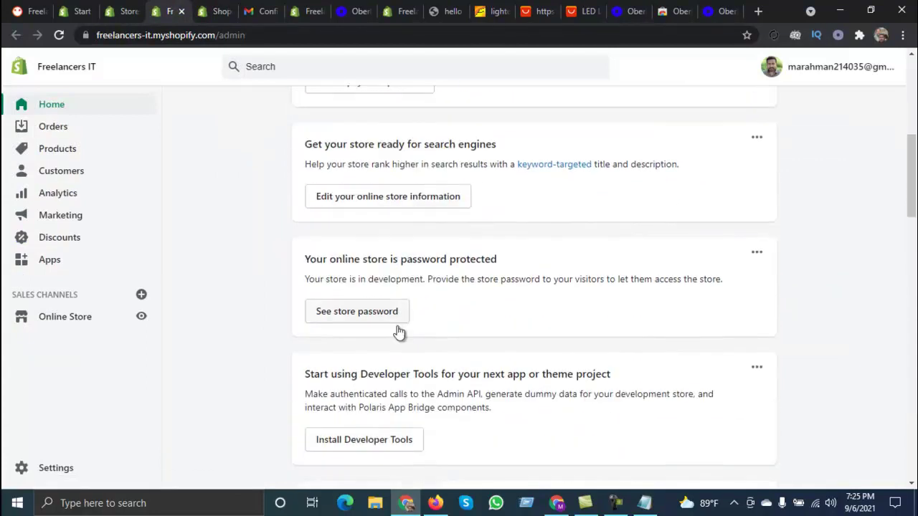
left_click(398, 331)
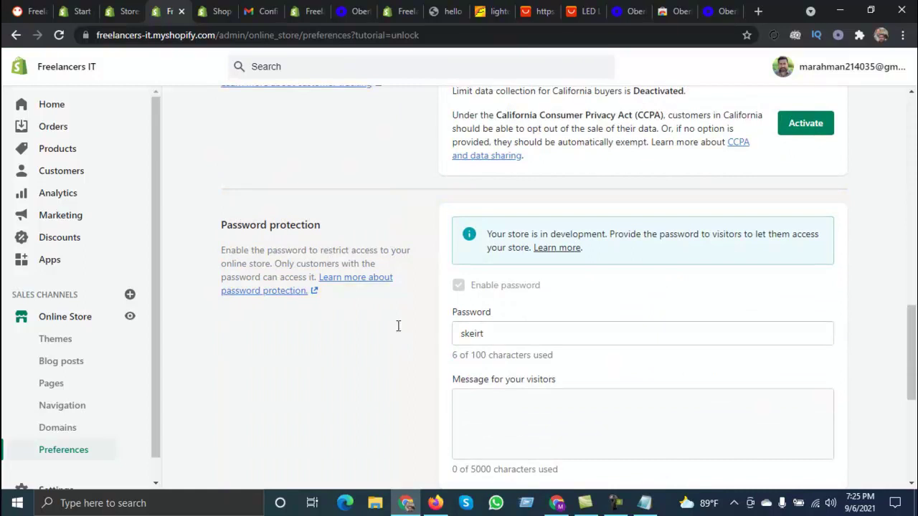
scroll(398, 325, "down", 1)
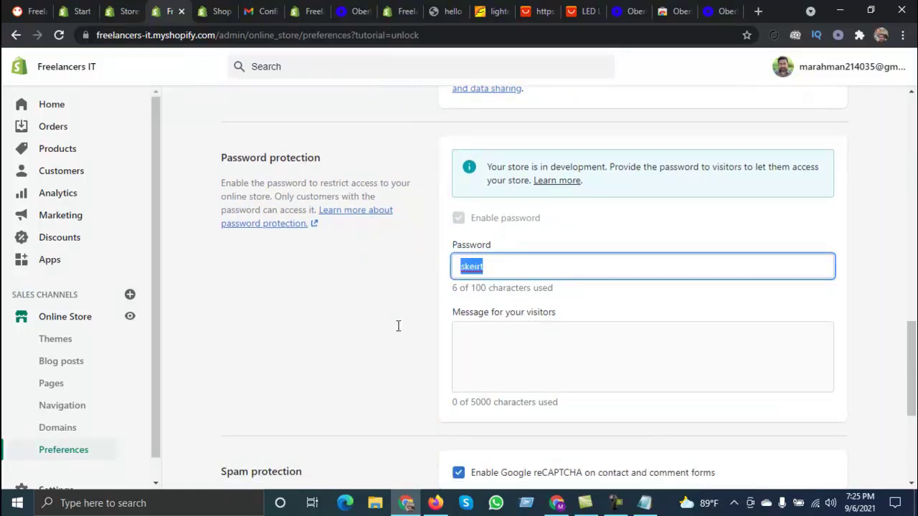
Step: Paste the copied store password into Firefox's storefront password page and submit it
key("alt+Tab")
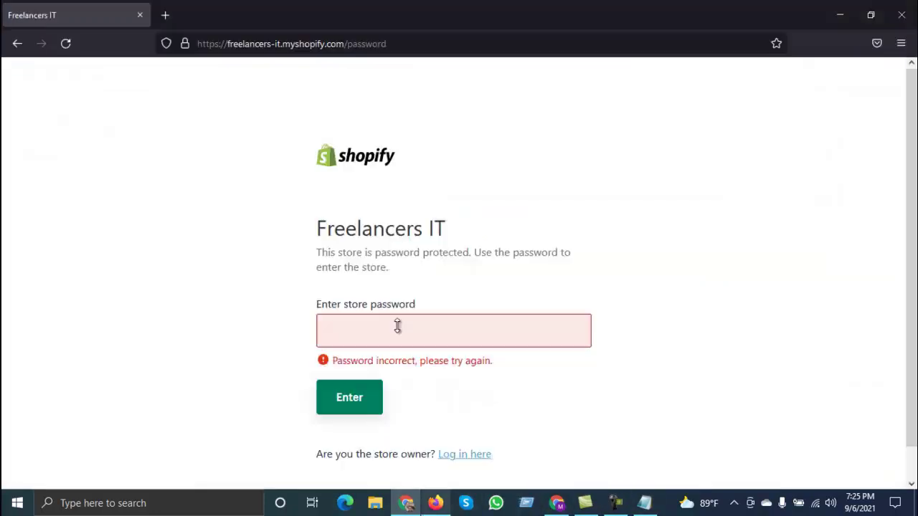
left_click(400, 332)
key("ctrl+v")
key("Return")
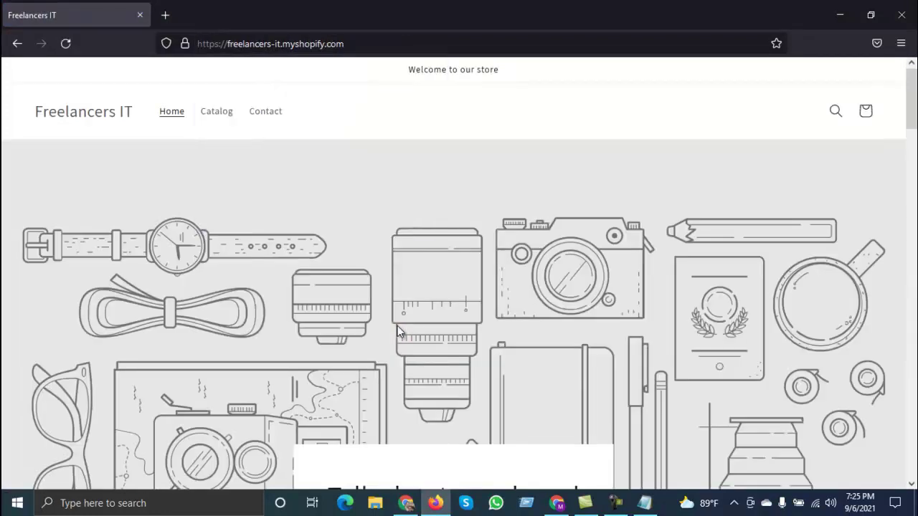
Step: Browse the unlocked storefront's featured products, then return to the admin's password preferences
scroll(400, 332, "down", 10)
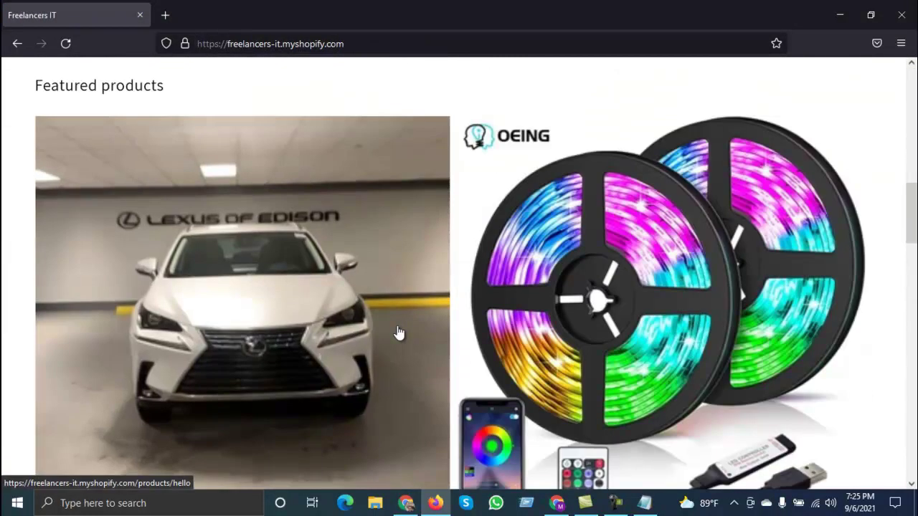
scroll(399, 332, "down", 10)
scroll(399, 331, "up", 4)
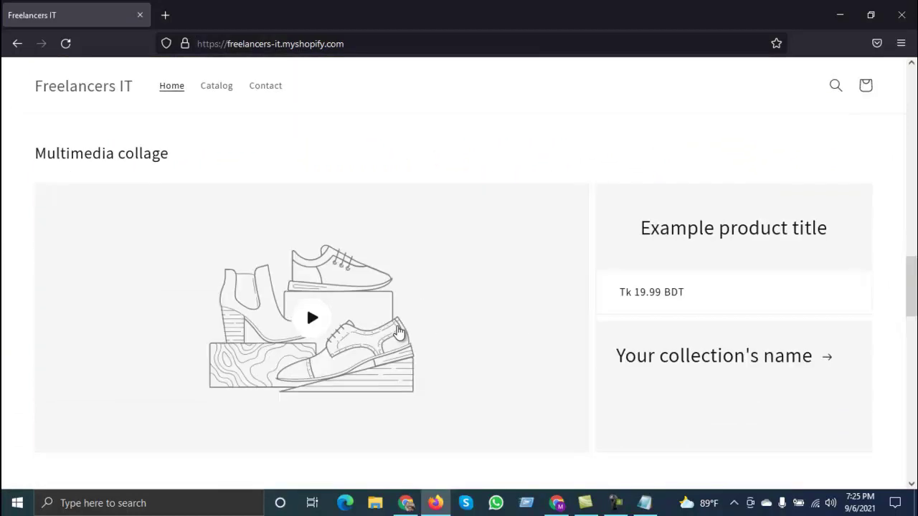
scroll(399, 331, "up", 6)
scroll(399, 331, "down", 3)
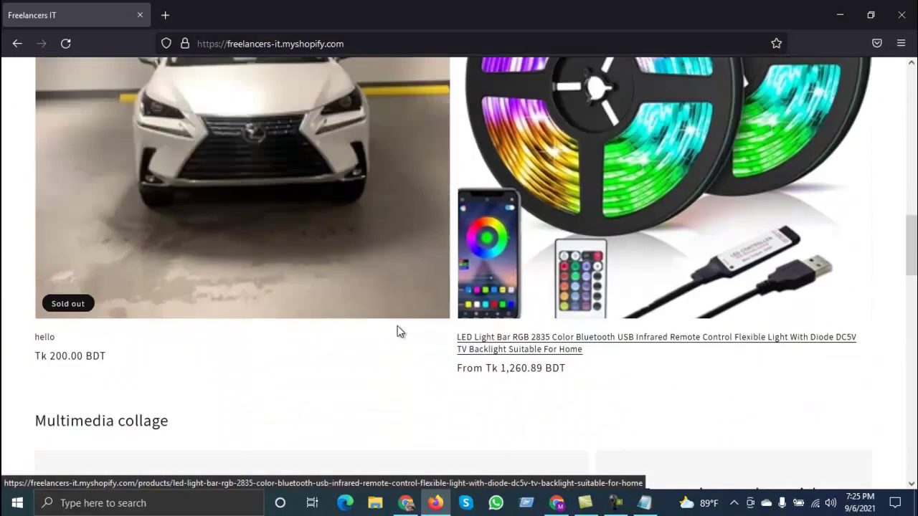
scroll(400, 332, "down", 1)
key("alt+Tab")
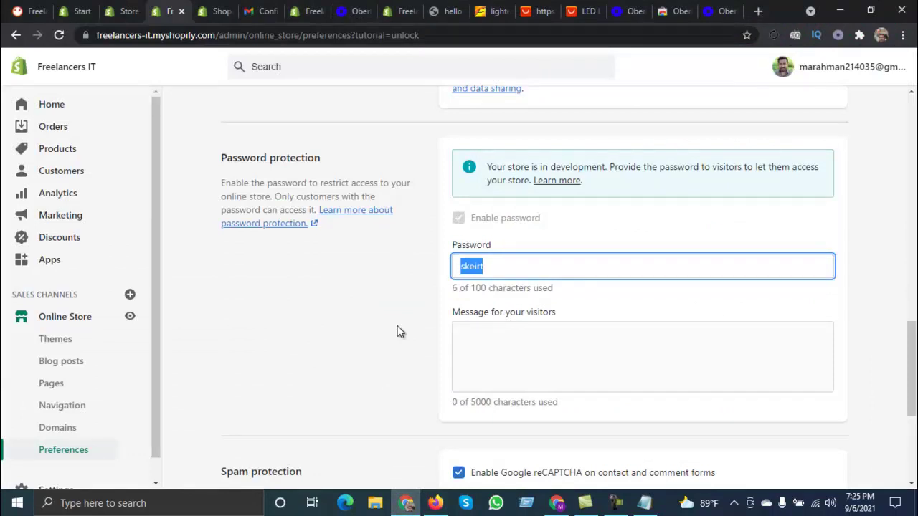
Step: Clear the password selection and log in to the Freelancers IT admin from the Partners list
key("End")
key("ctrl+shift+Tab")
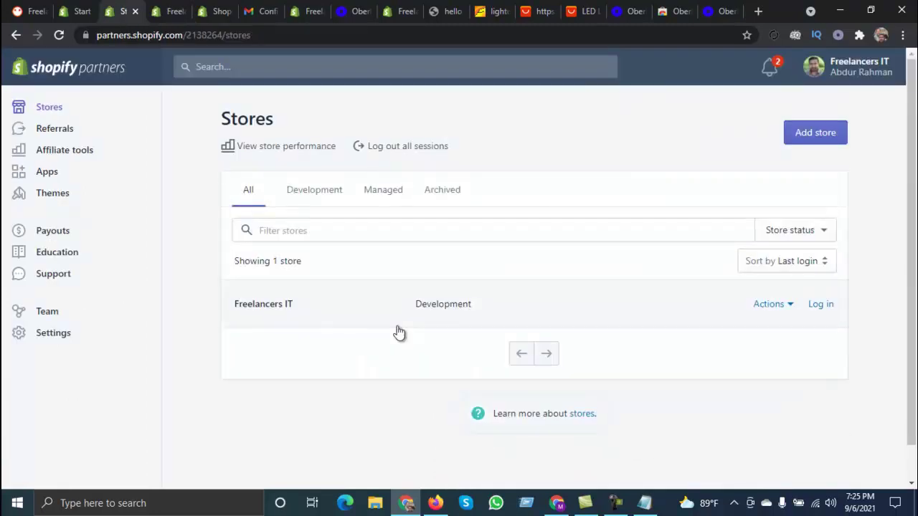
left_click(399, 333)
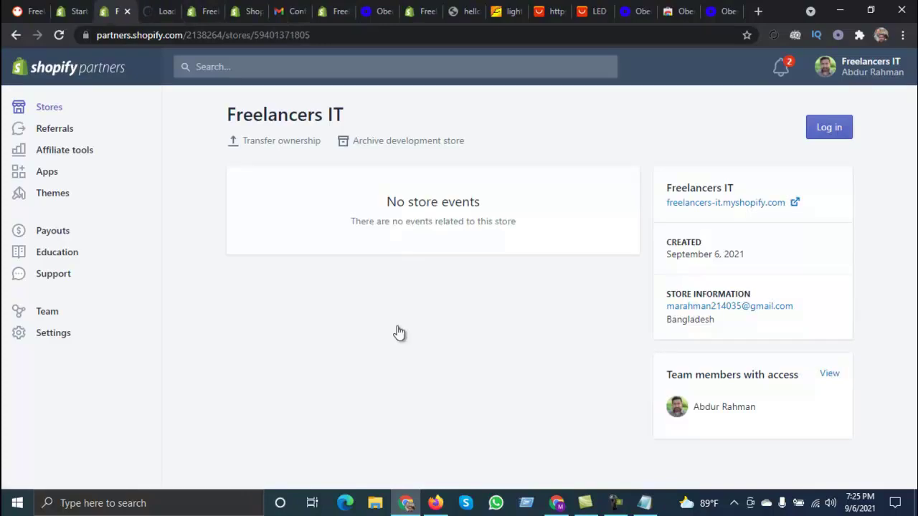
key("ctrl+Tab")
key("ctrl+Tab")
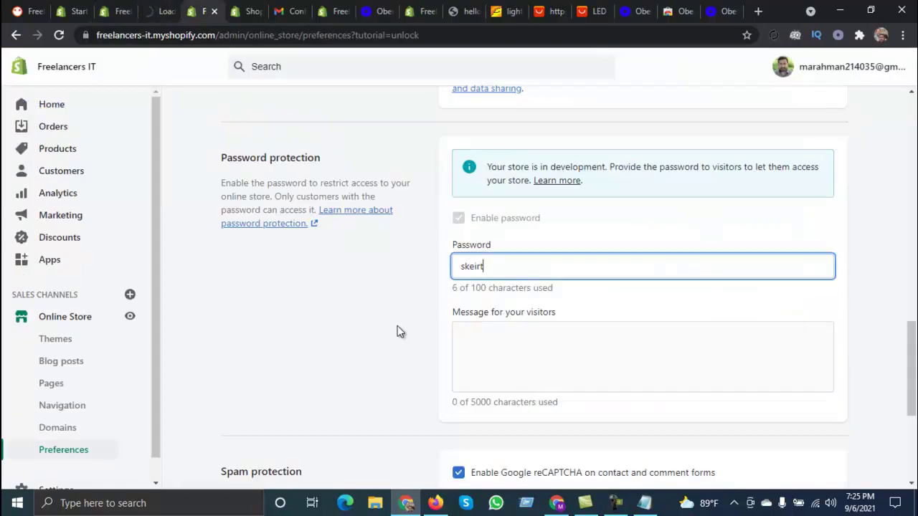
key("ctrl+shift+Tab")
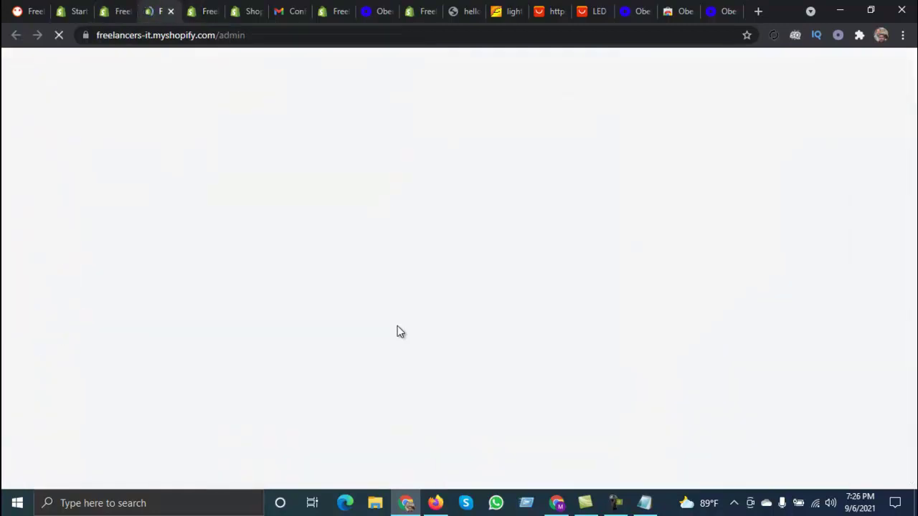
key("ctrl+shift+Tab")
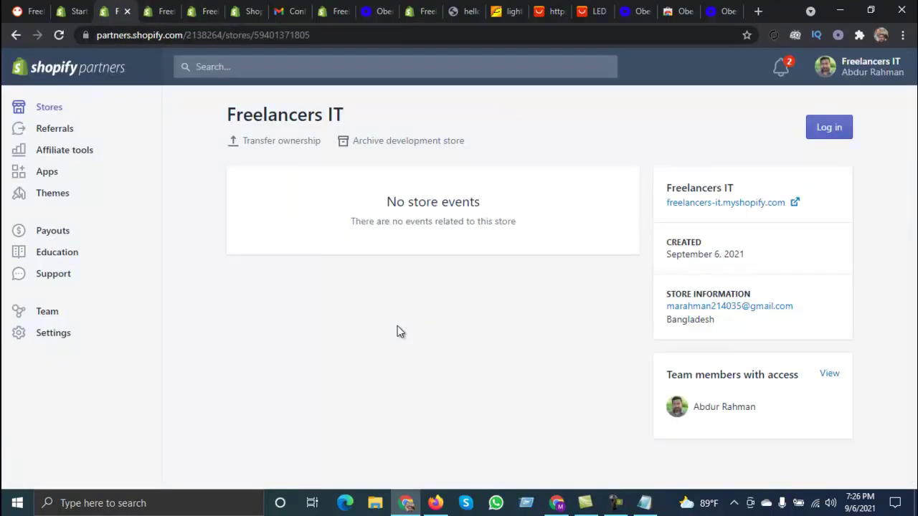
key("Return")
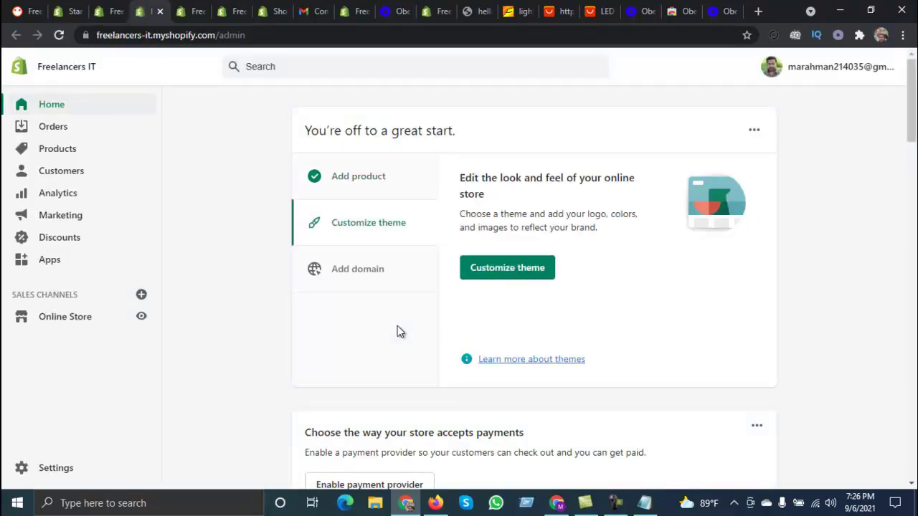
Step: Move between the Partners, admin Home and password Preferences tabs
key("ctrl+shift+Tab")
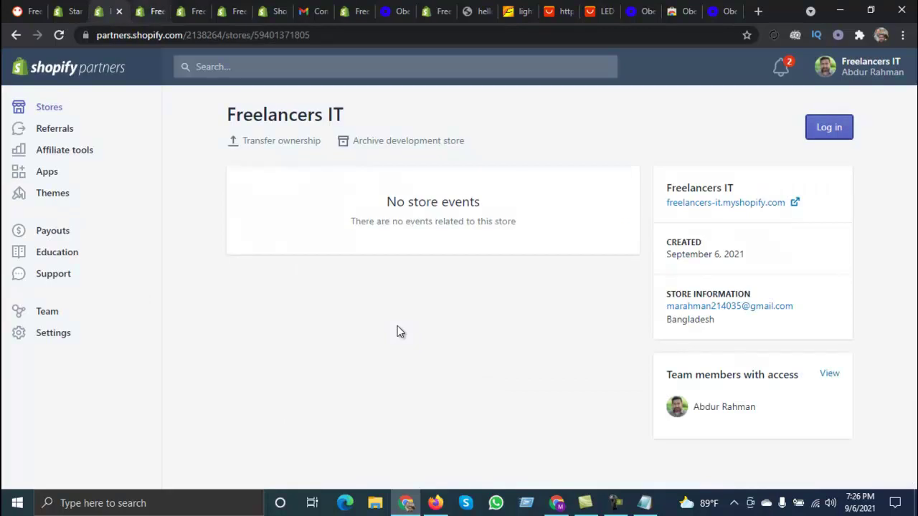
key("ctrl+Tab")
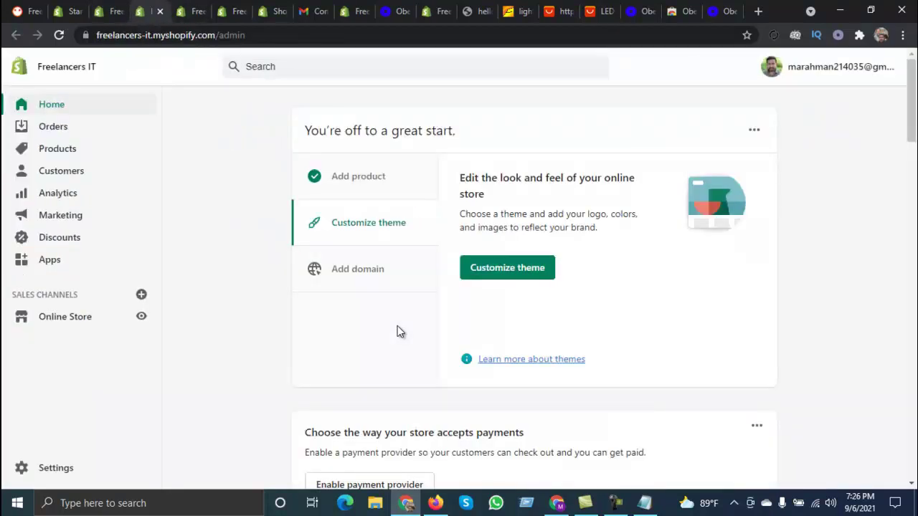
key("ctrl+Tab")
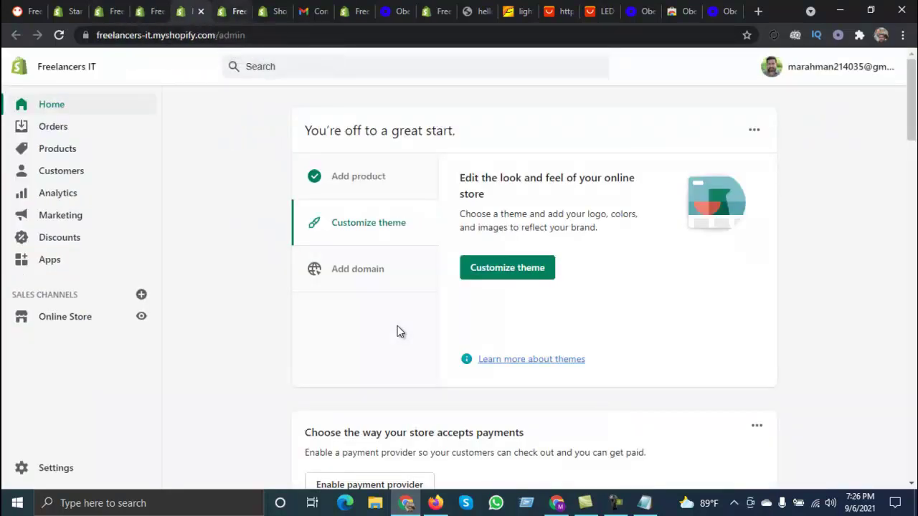
key("ctrl+Tab")
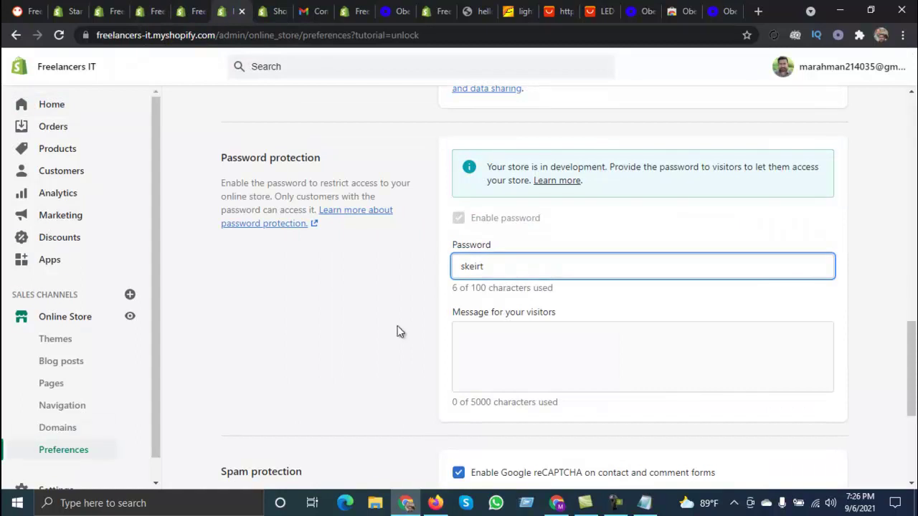
scroll(399, 331, "up", 20)
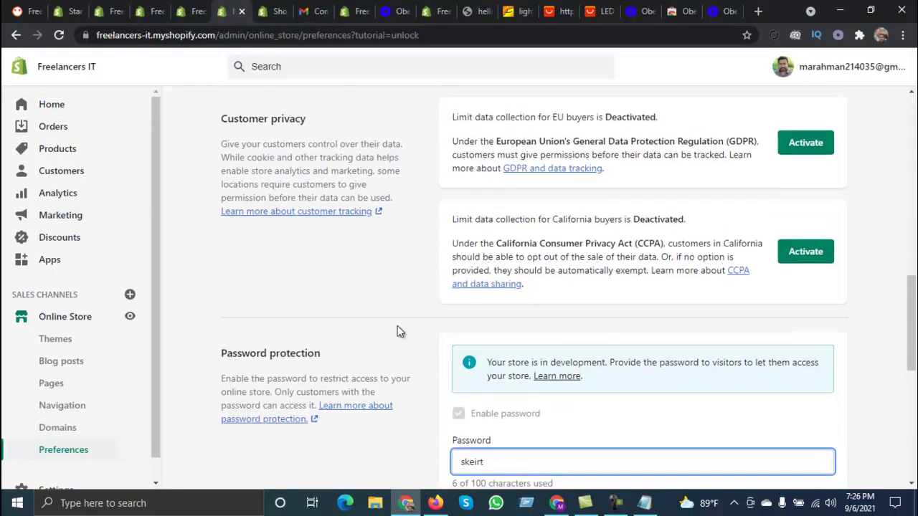
key("alt+Left")
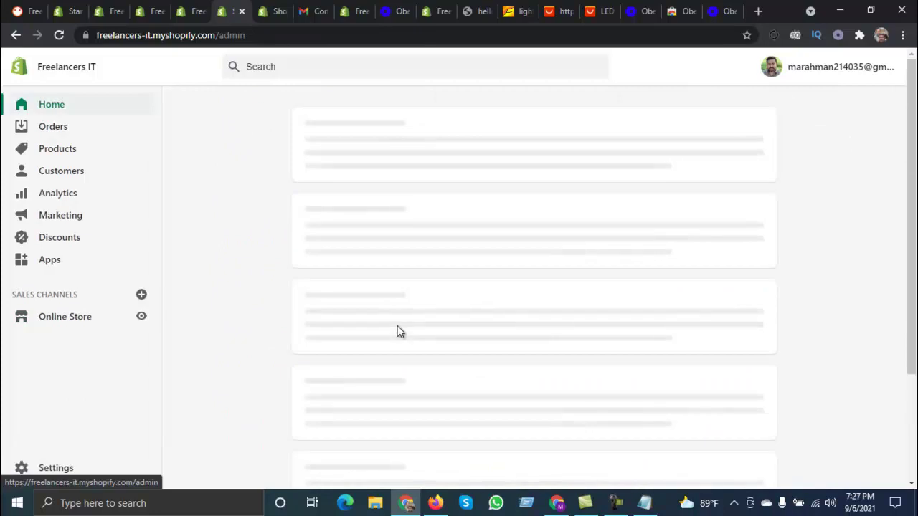
scroll(400, 331, "down", 9)
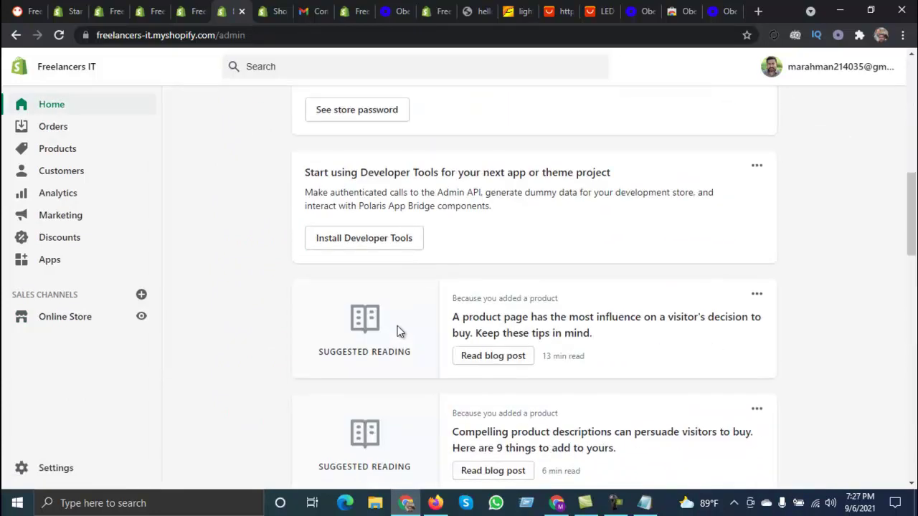
scroll(399, 331, "up", 3)
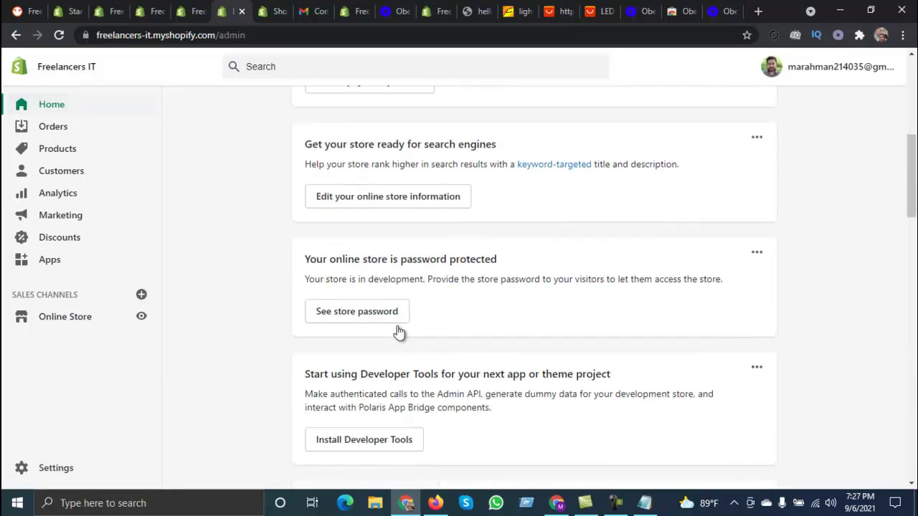
scroll(399, 331, "up", 6)
scroll(399, 331, "down", 4)
scroll(400, 332, "down", 3)
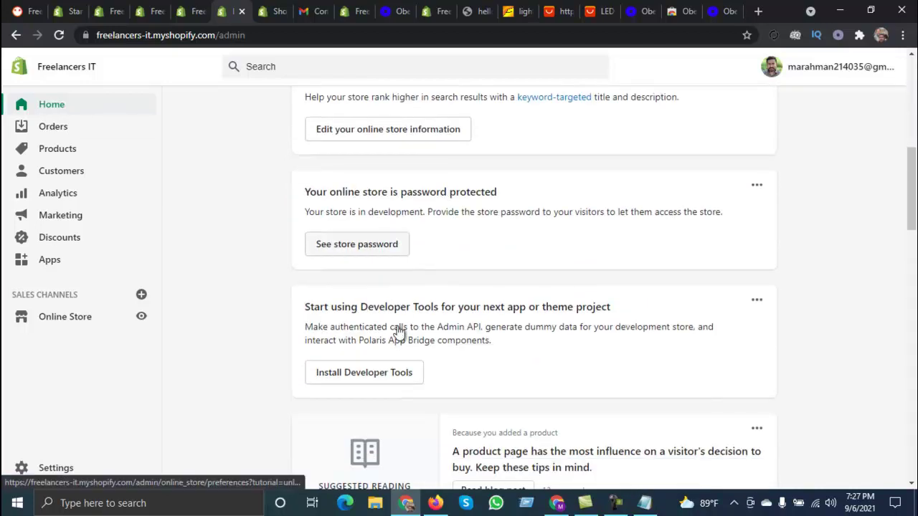
left_click(399, 331)
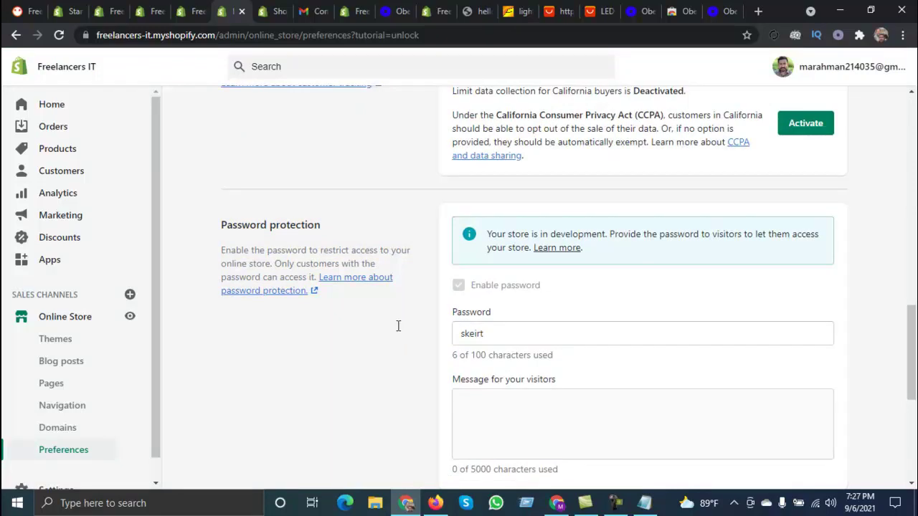
key("Tab")
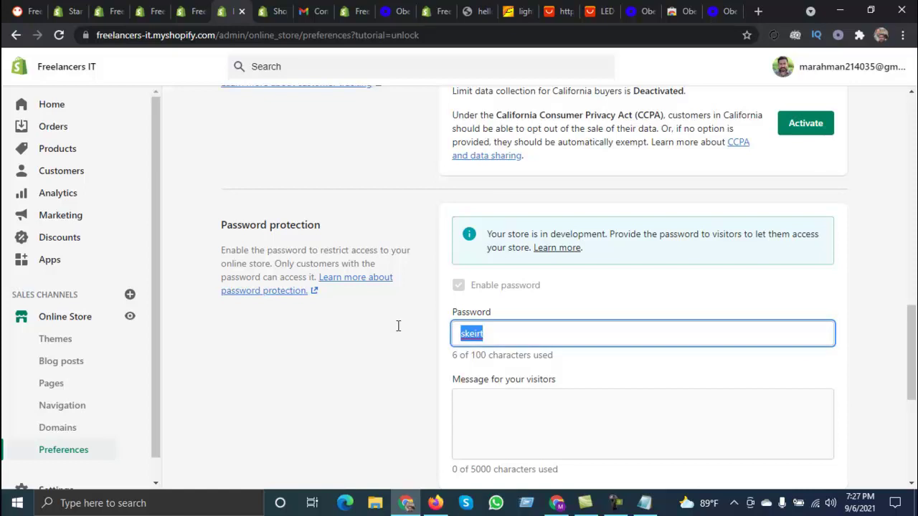
key("ctrl+shift+Tab")
key("ctrl+shift+Tab")
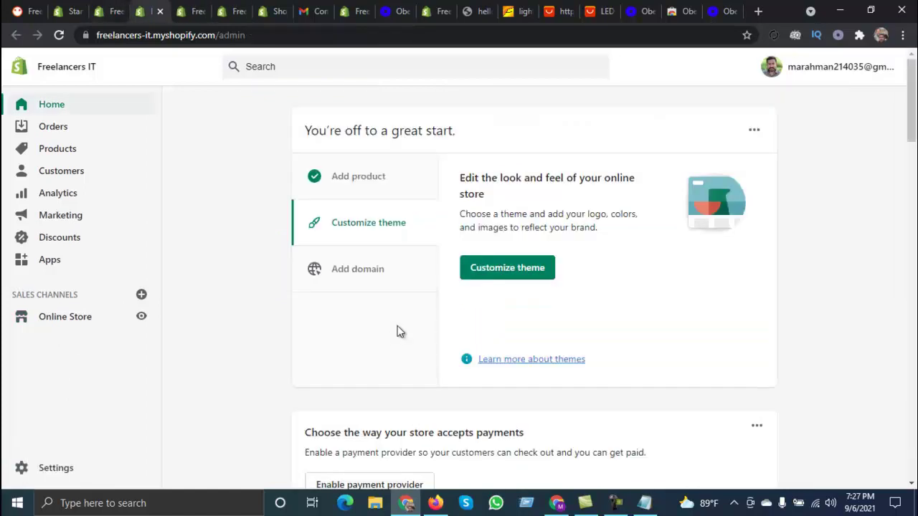